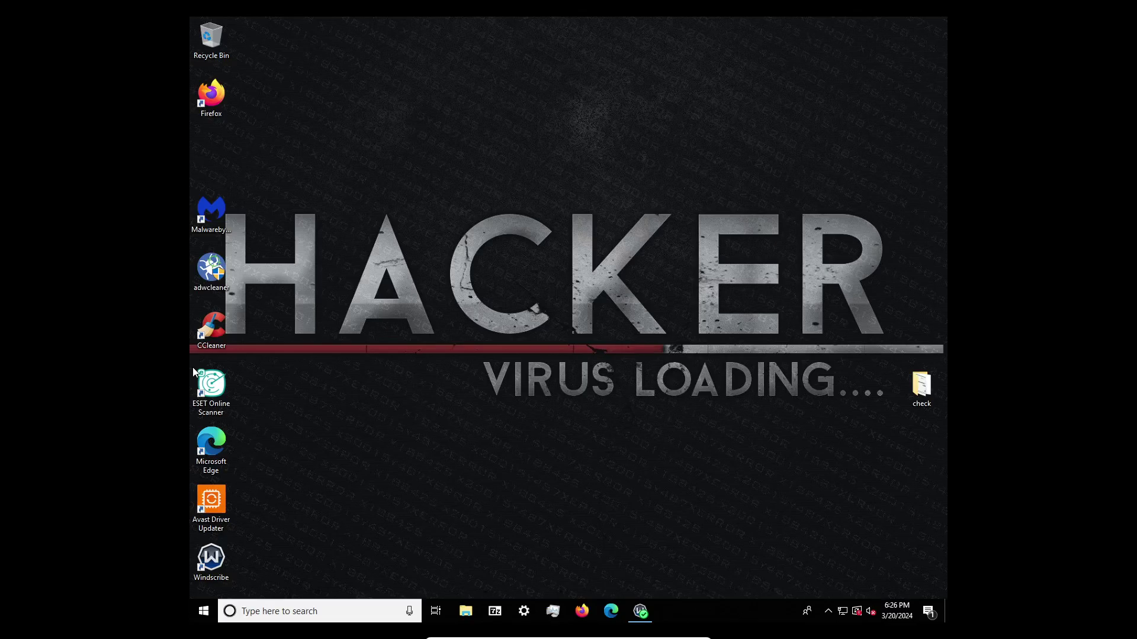
- Switch to the browser, highlight the title of the "Opening ScreenConnect.Client.exe from SCAMMERS" video, and close the browser window
key(alt+Tab)
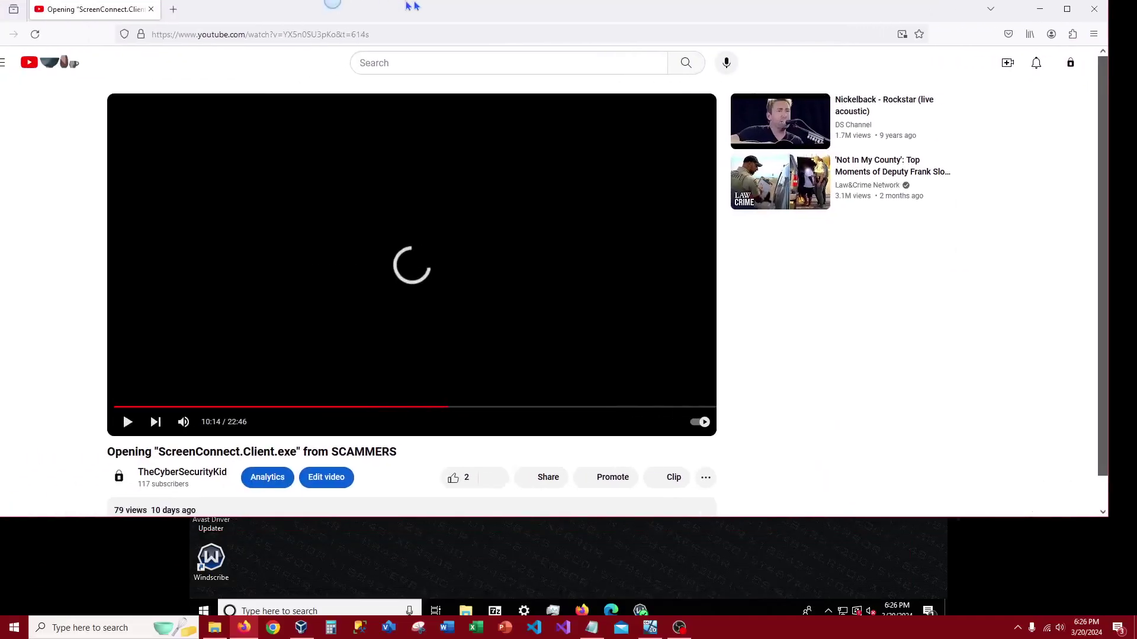
drag(59, 540, 364, 535)
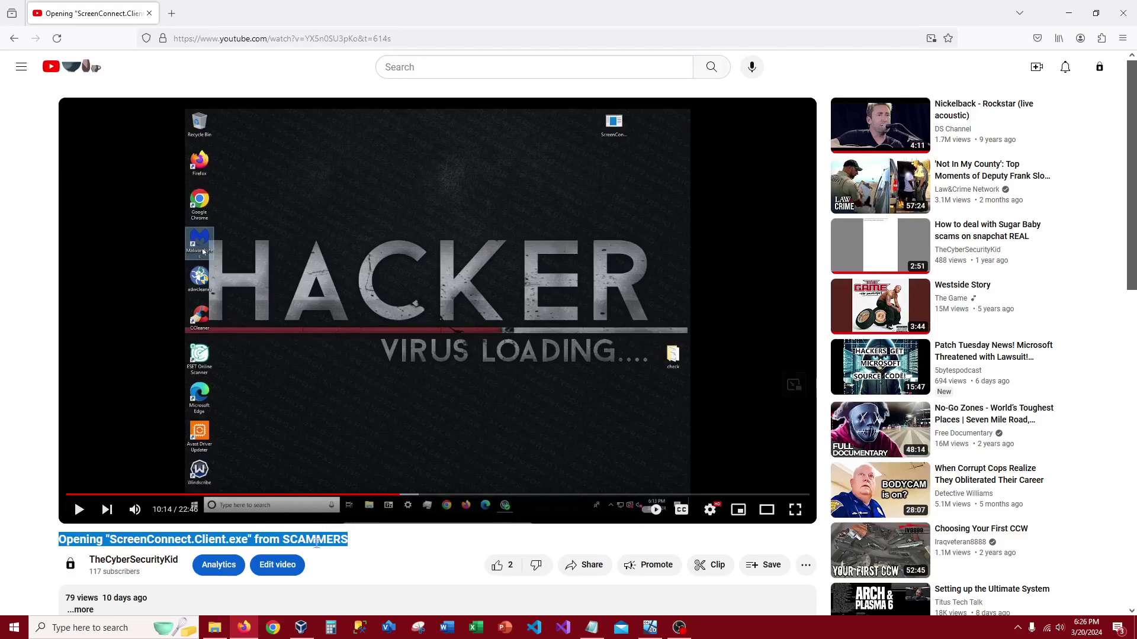
click(333, 536)
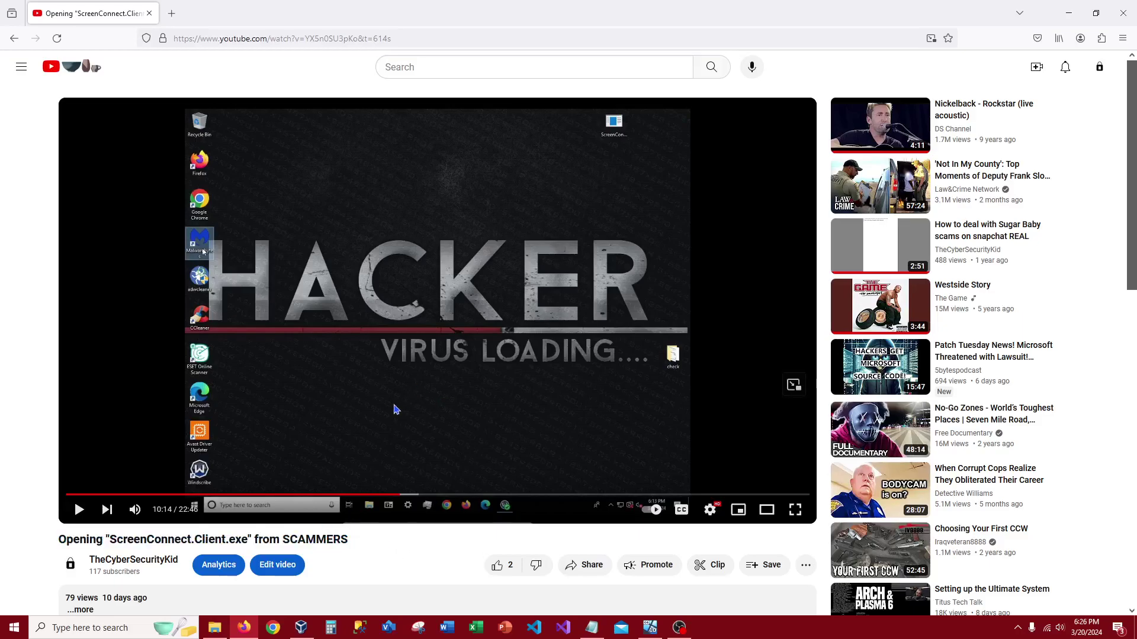
click(1123, 13)
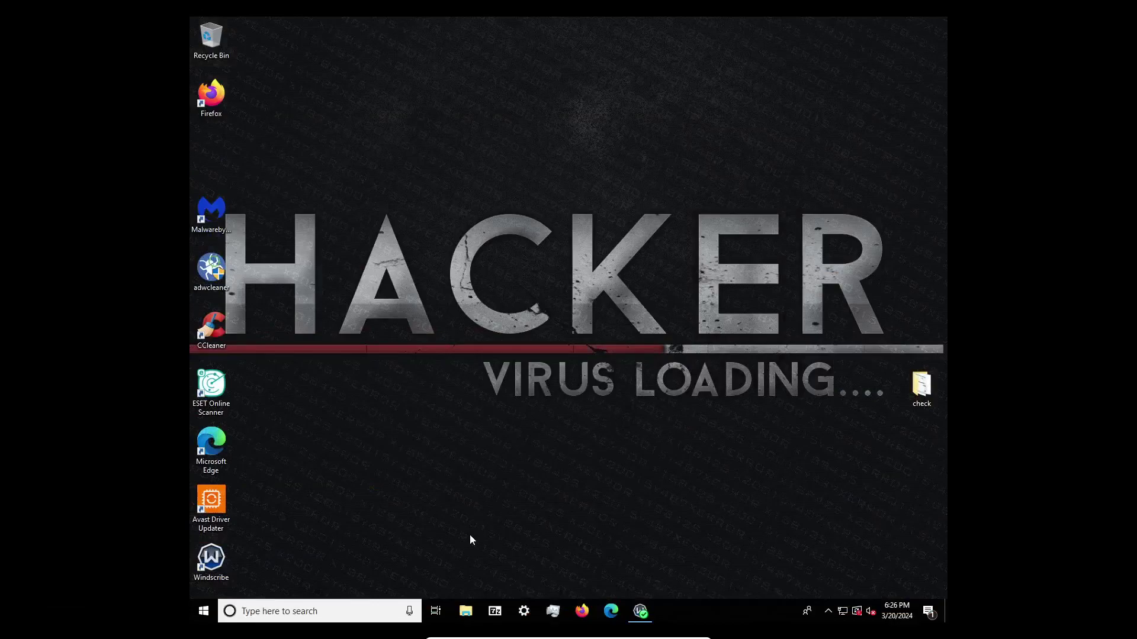
- Open Task Manager and locate and select the ScreenConnect Client process in the process list
click(553, 611)
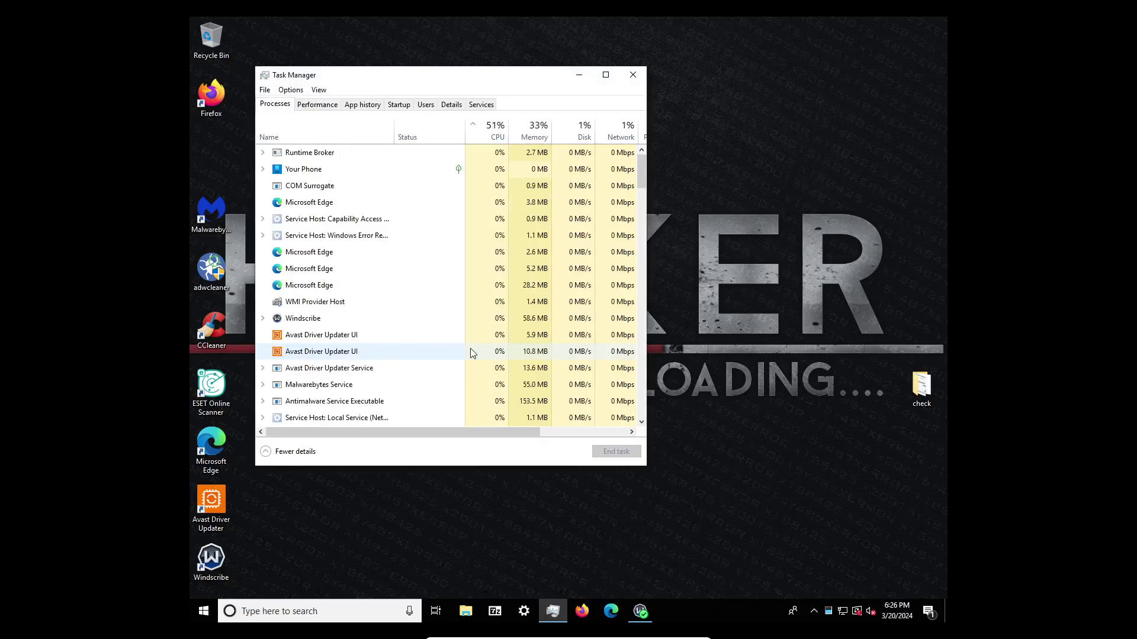
scroll(514, 267, down, 3)
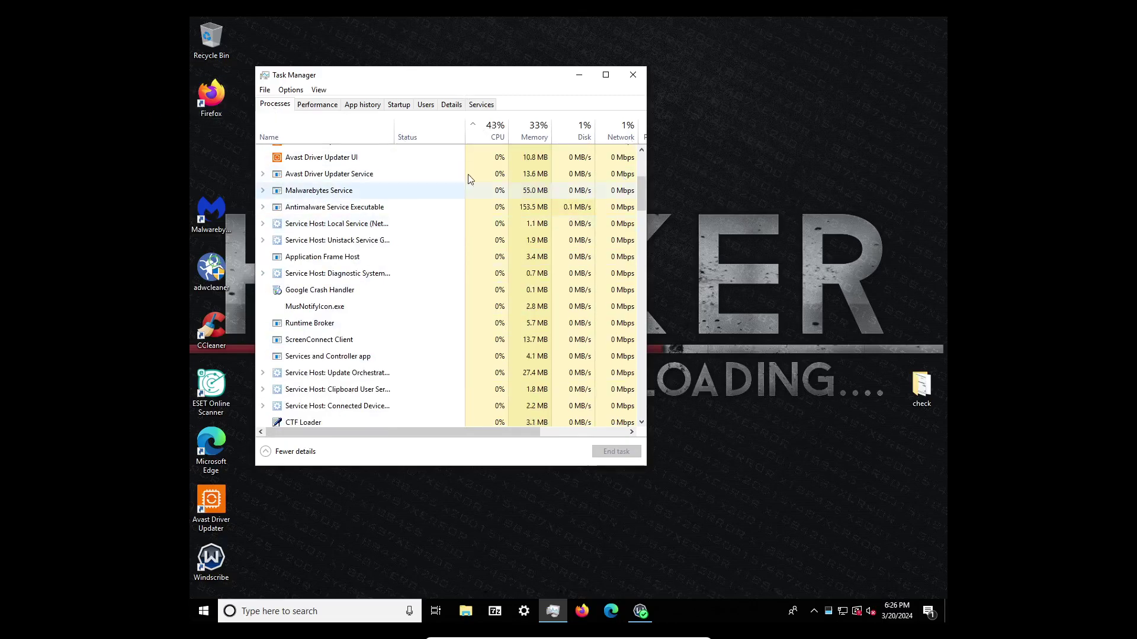
scroll(378, 236, up, 4)
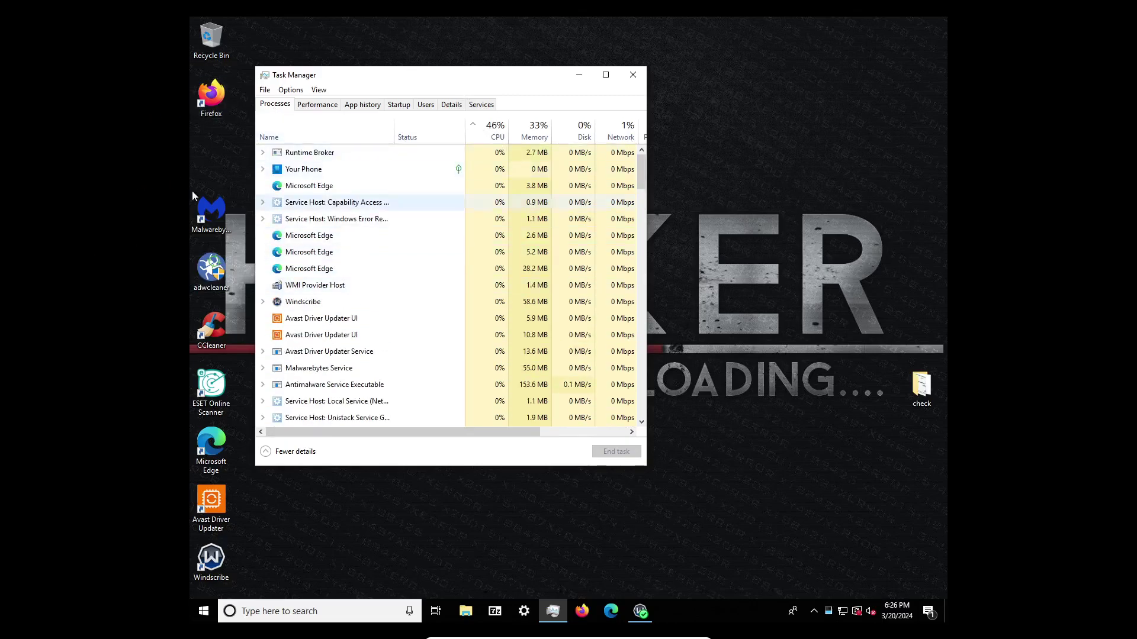
scroll(347, 285, down, 2)
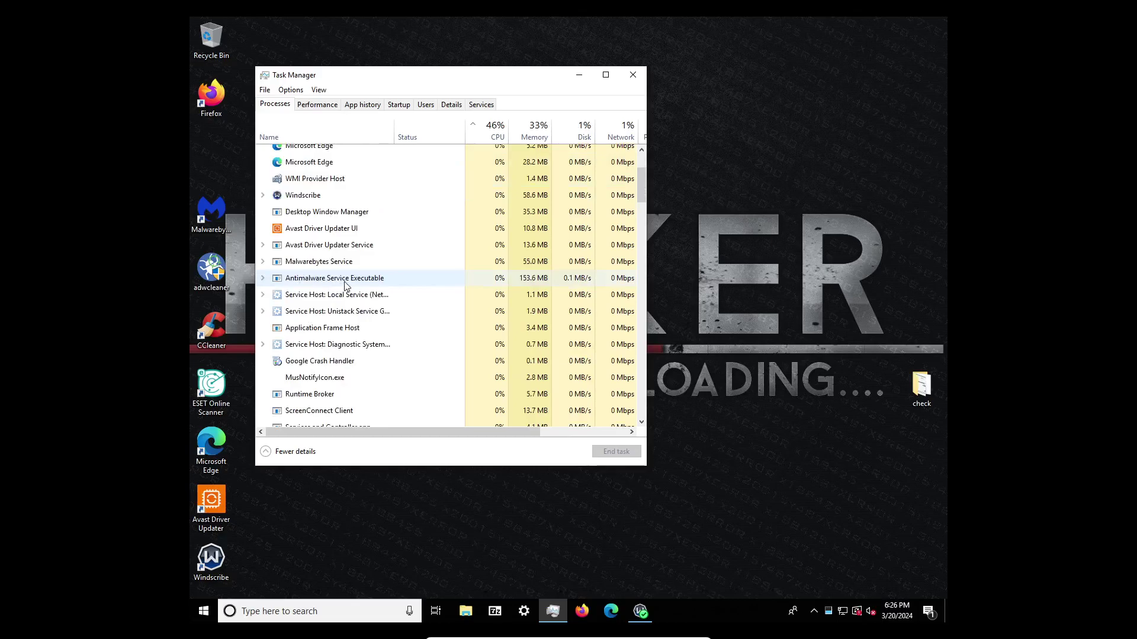
scroll(379, 314, down, 1)
click(332, 378)
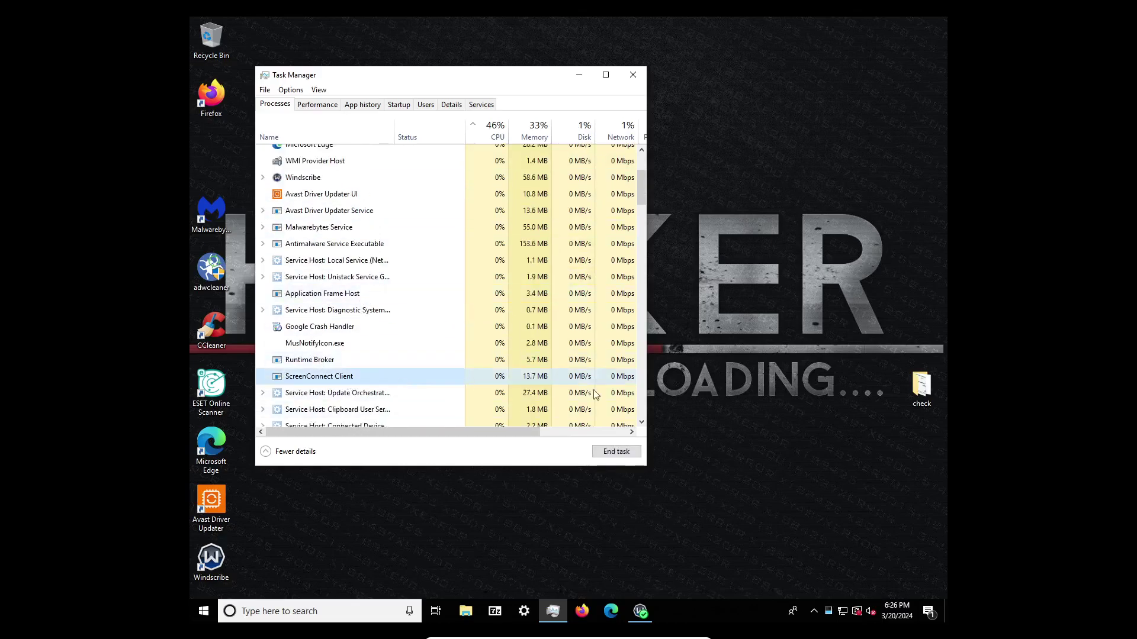
scroll(418, 344, down, 1)
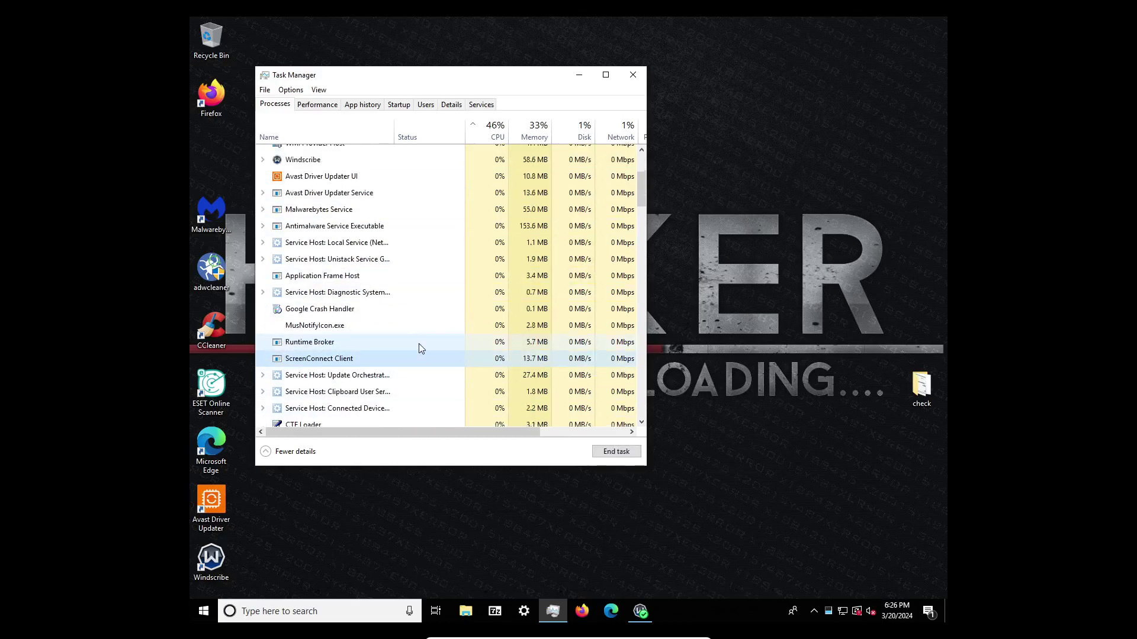
right_click(375, 364)
click(362, 360)
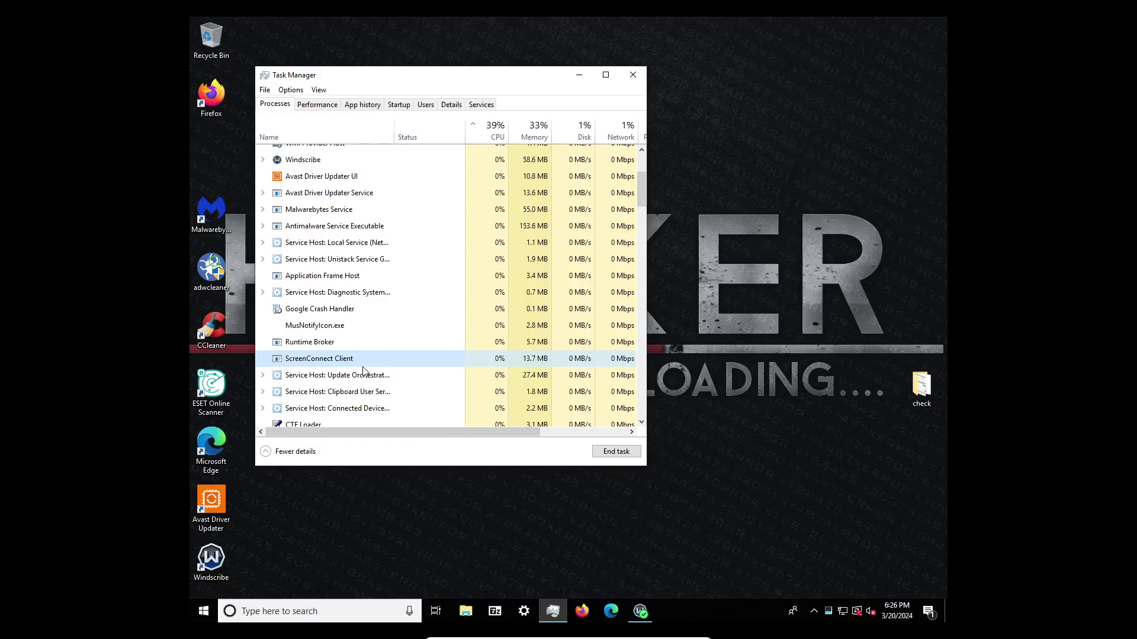
scroll(363, 371, down, 1)
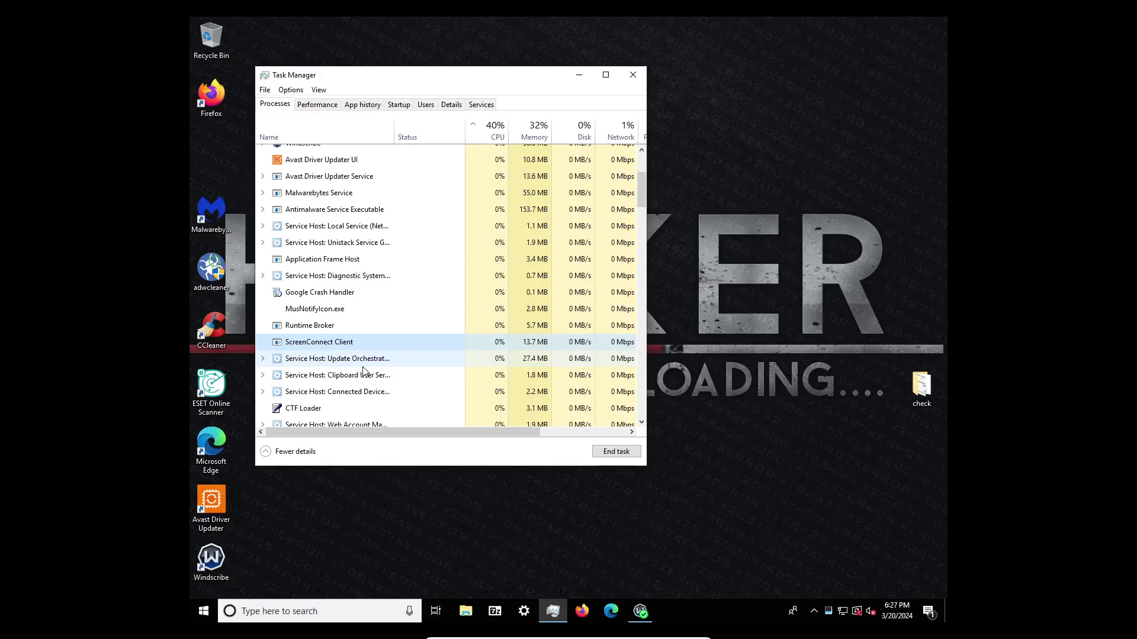
scroll(363, 371, down, 1)
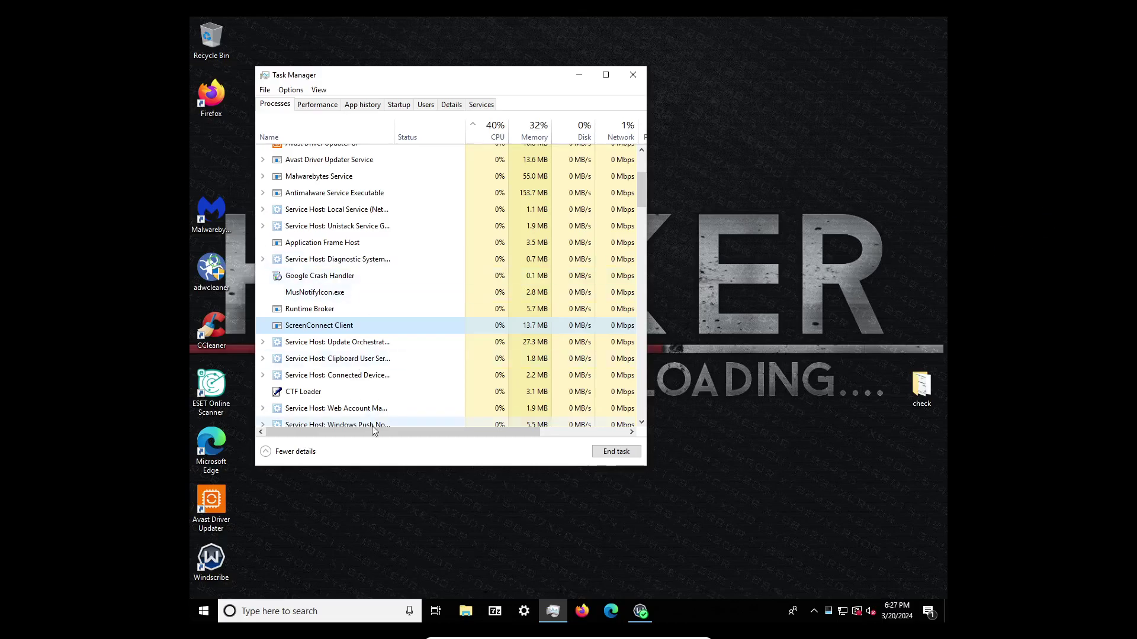
- View the properties of the adwcleaner desktop file and close them
right_click(197, 290)
click(279, 537)
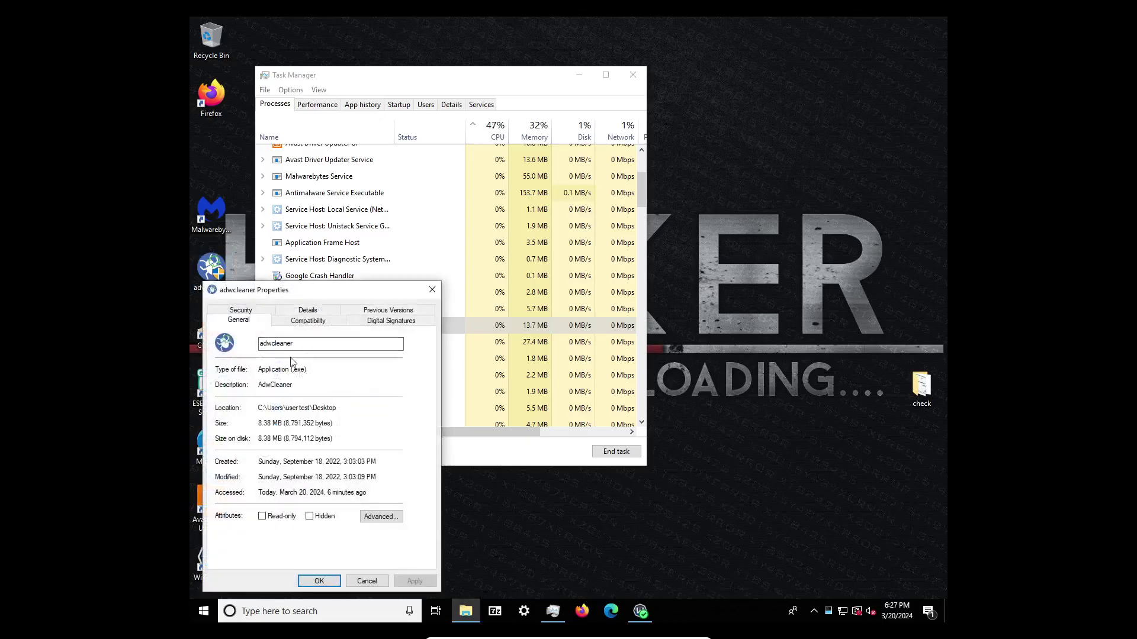
click(431, 291)
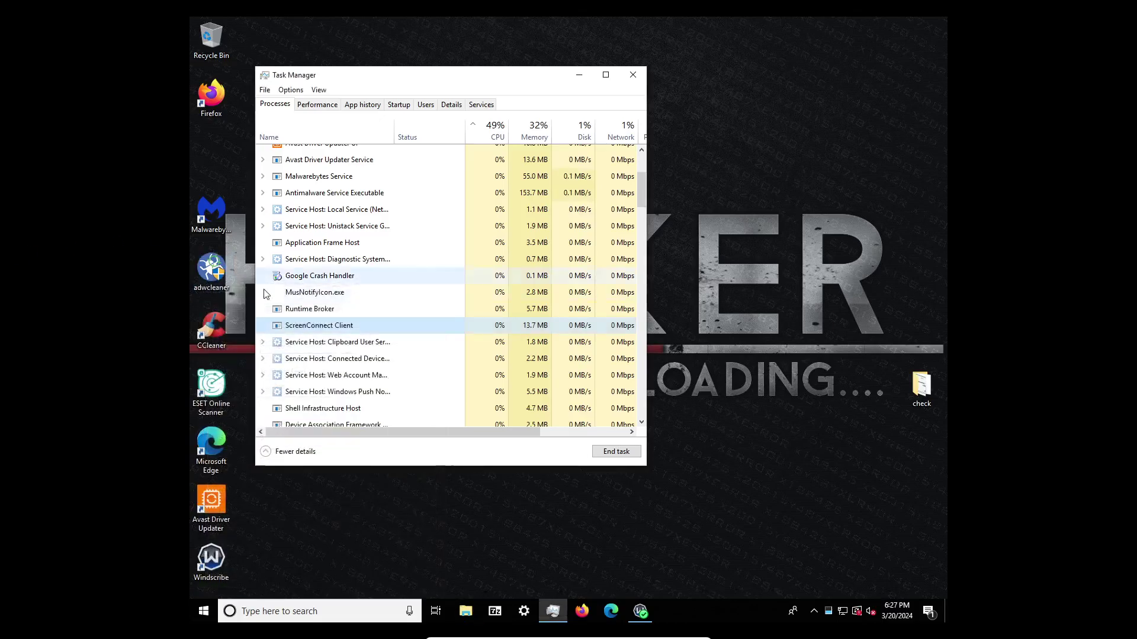
- Open the list of installed programs through Control Panel to check for ScreenConnect, and close it
click(409, 610)
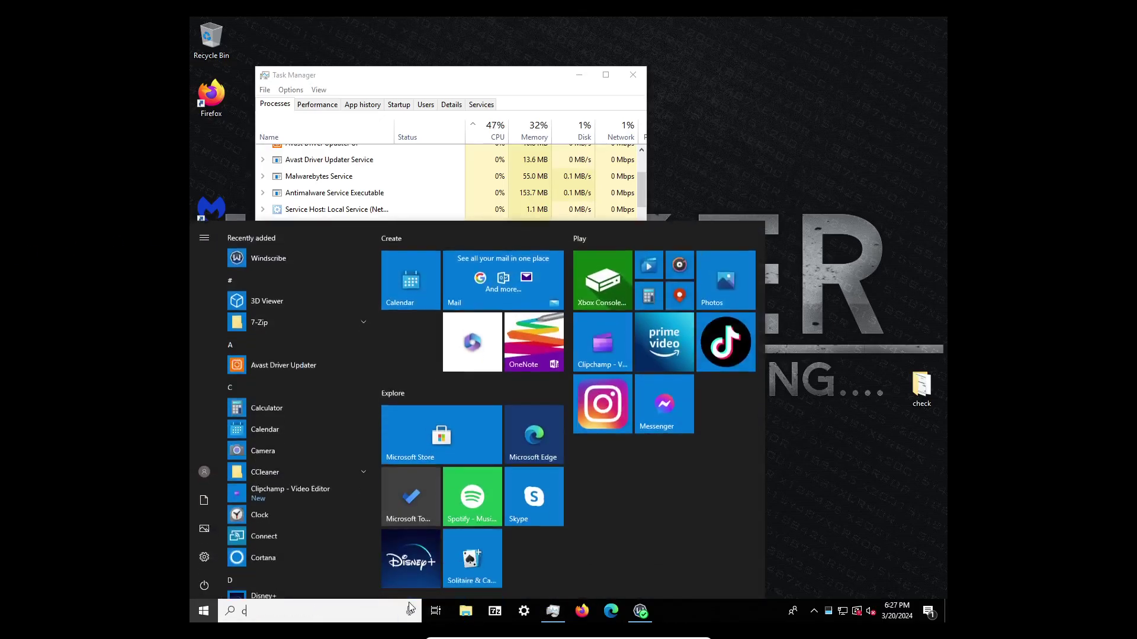
text(con)
key(Return)
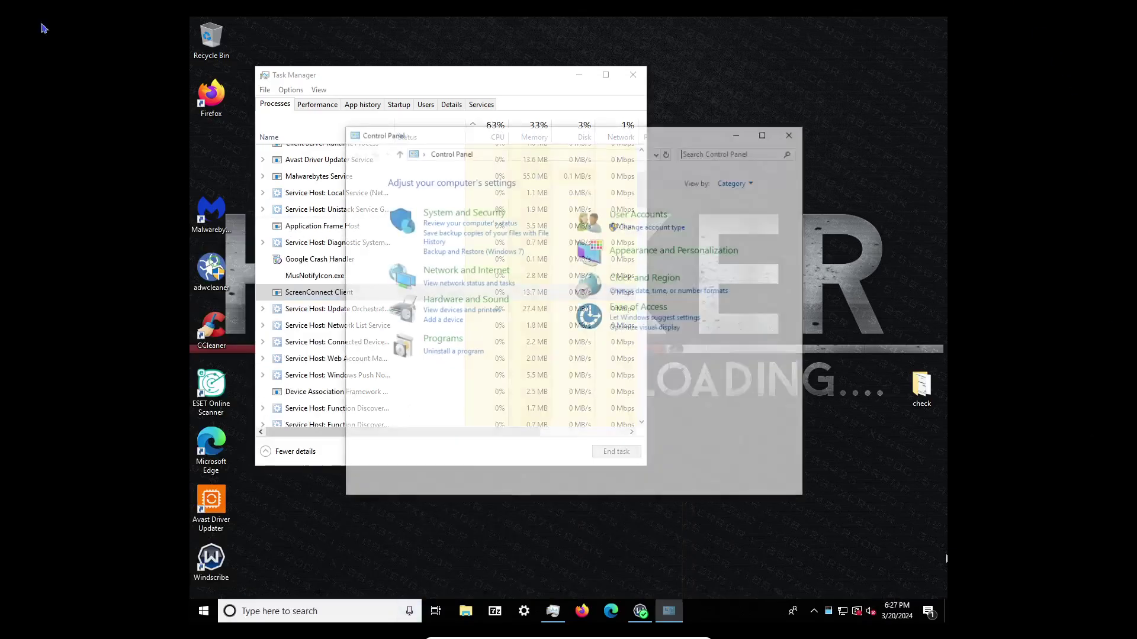
click(462, 353)
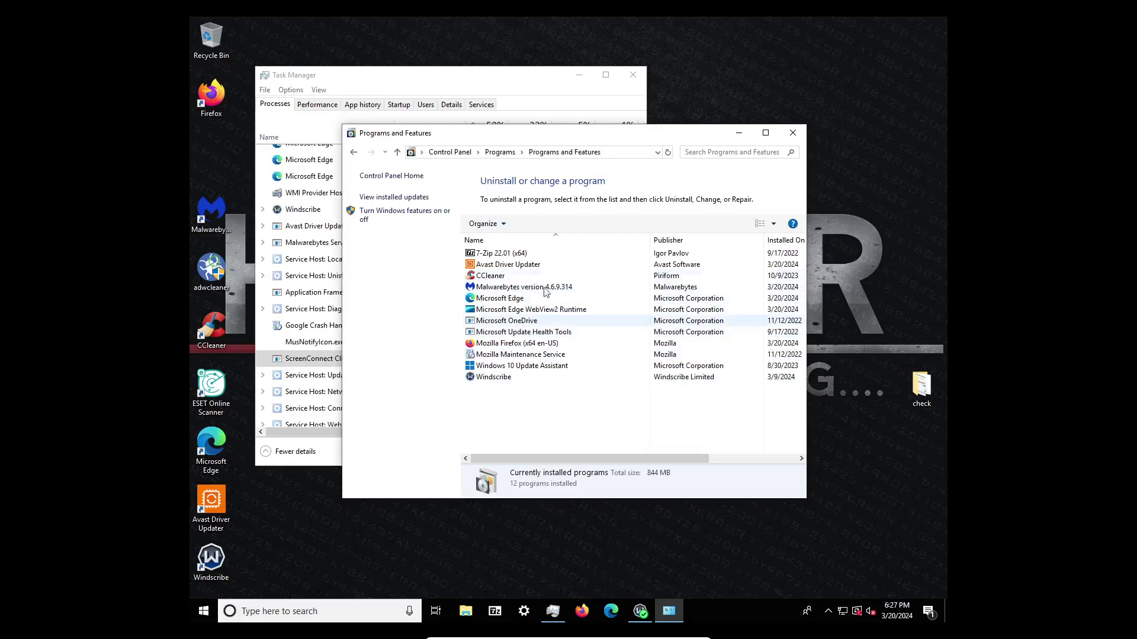
click(792, 134)
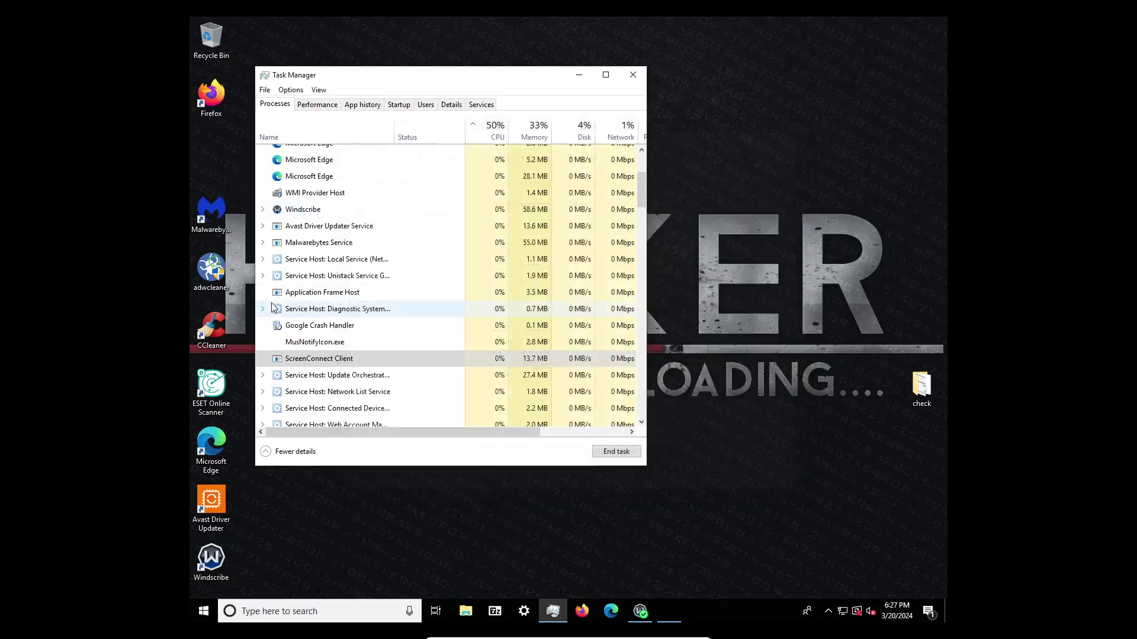
- Launch AdwCleaner, decline the application update to 8.4.2, and close the program
double_click(212, 274)
click(458, 395)
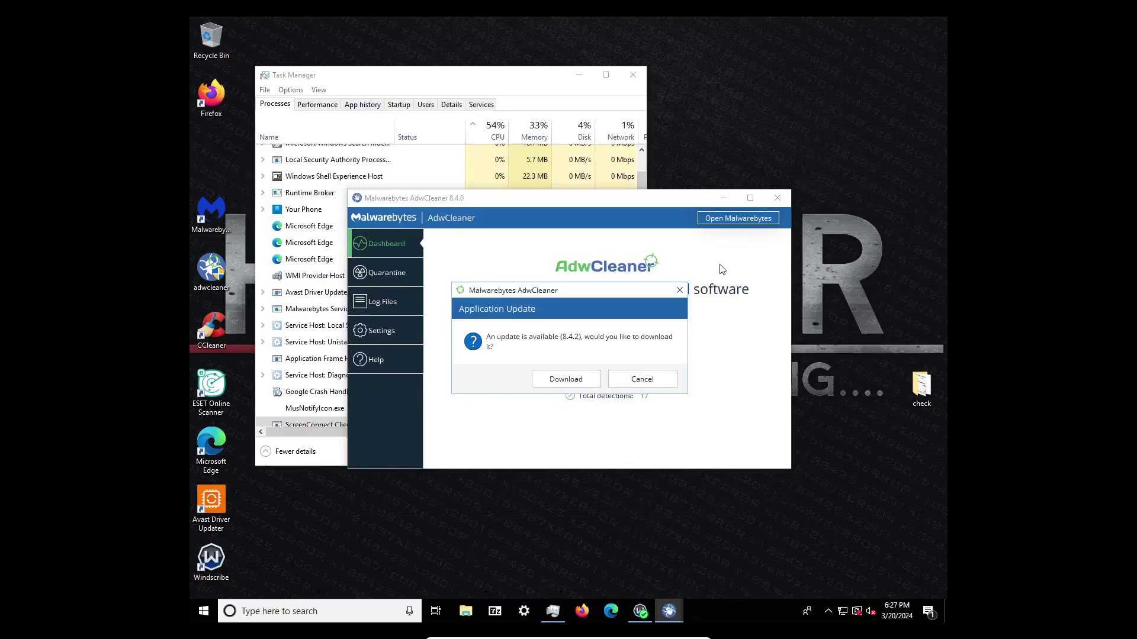
click(643, 380)
click(778, 198)
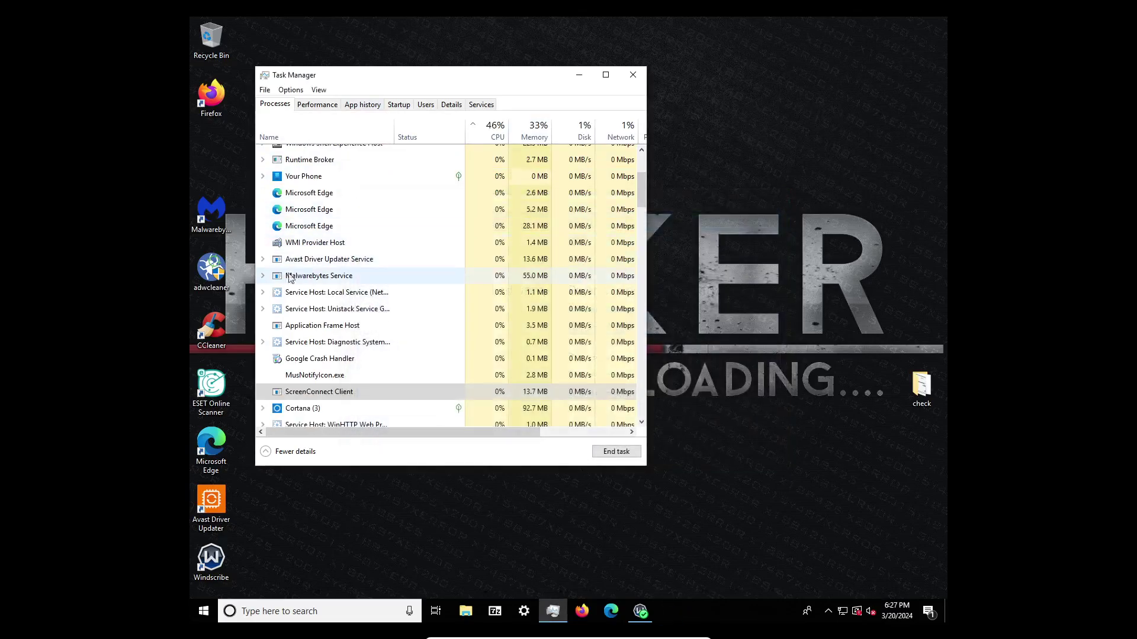
- Move Task Manager aside, browse File Explorer to the AppData folder under C:\Users\user test, and close the explorer window
click(507, 83)
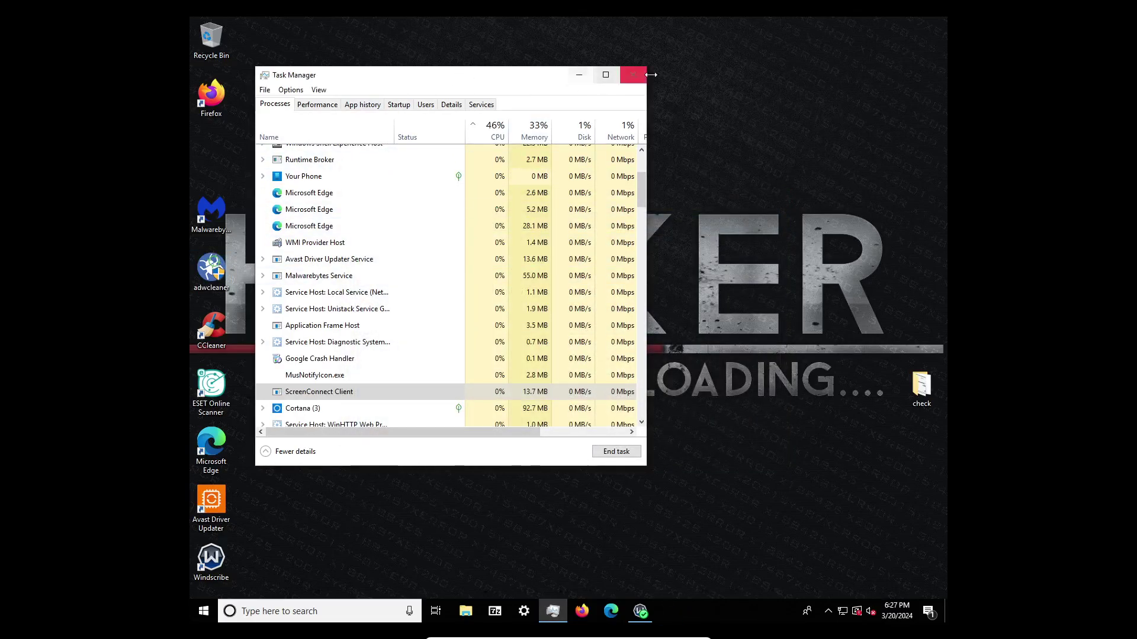
drag(497, 74, 679, 58)
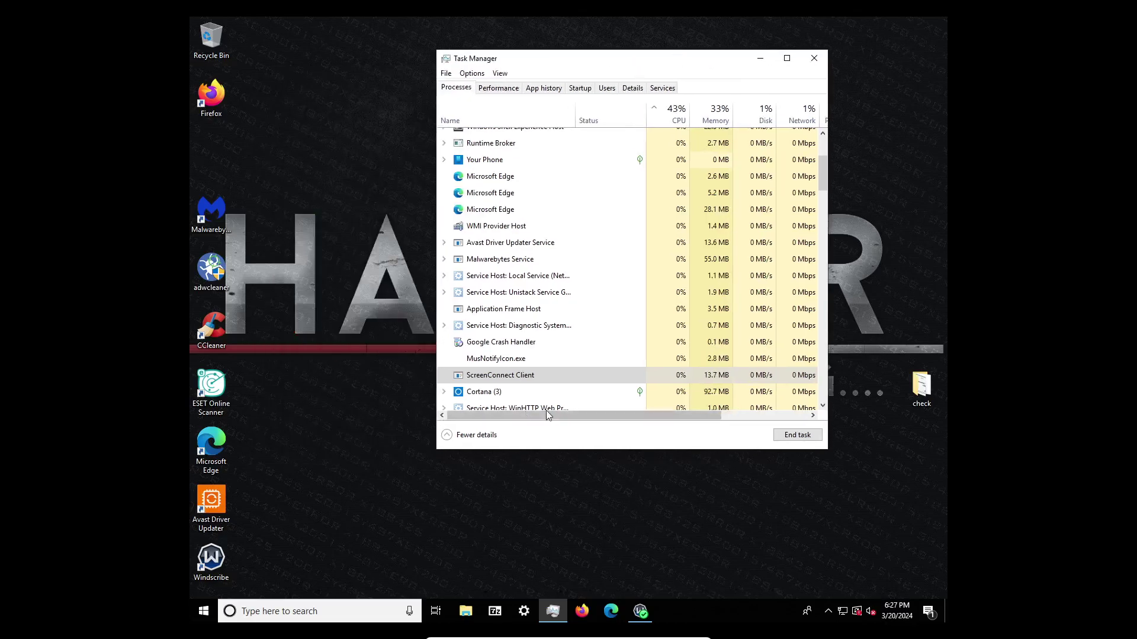
click(465, 616)
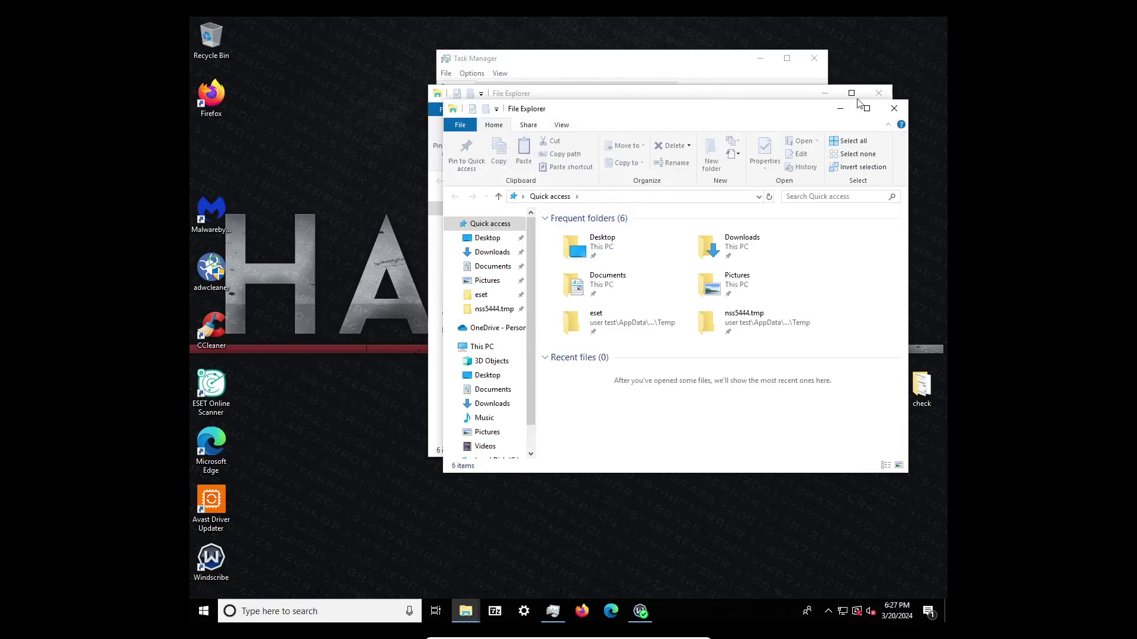
click(894, 108)
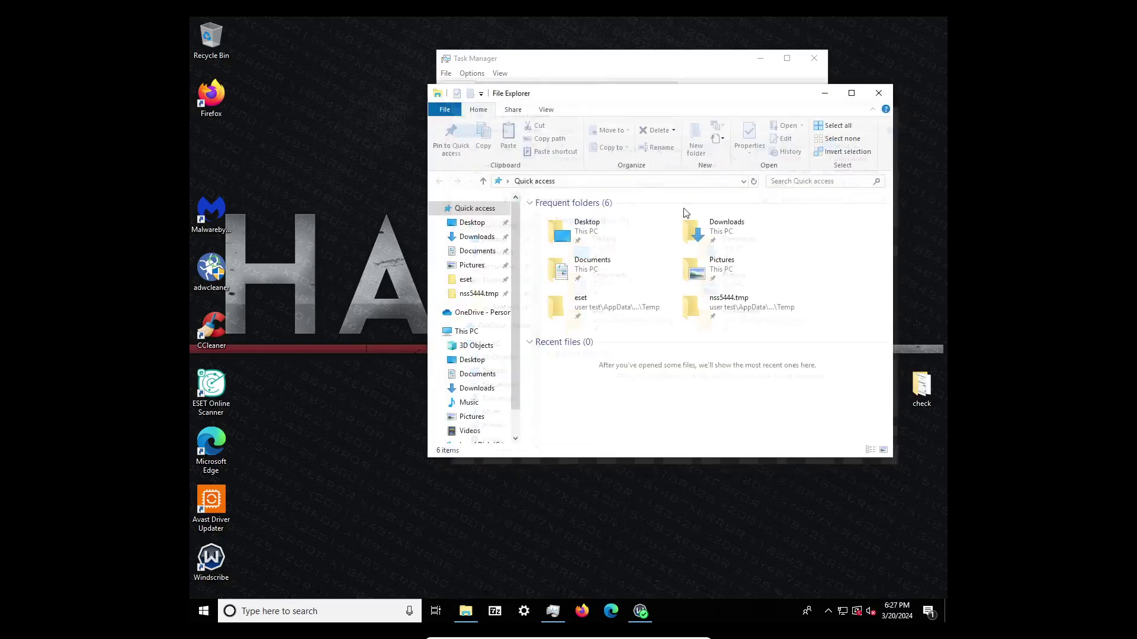
click(487, 339)
double_click(610, 378)
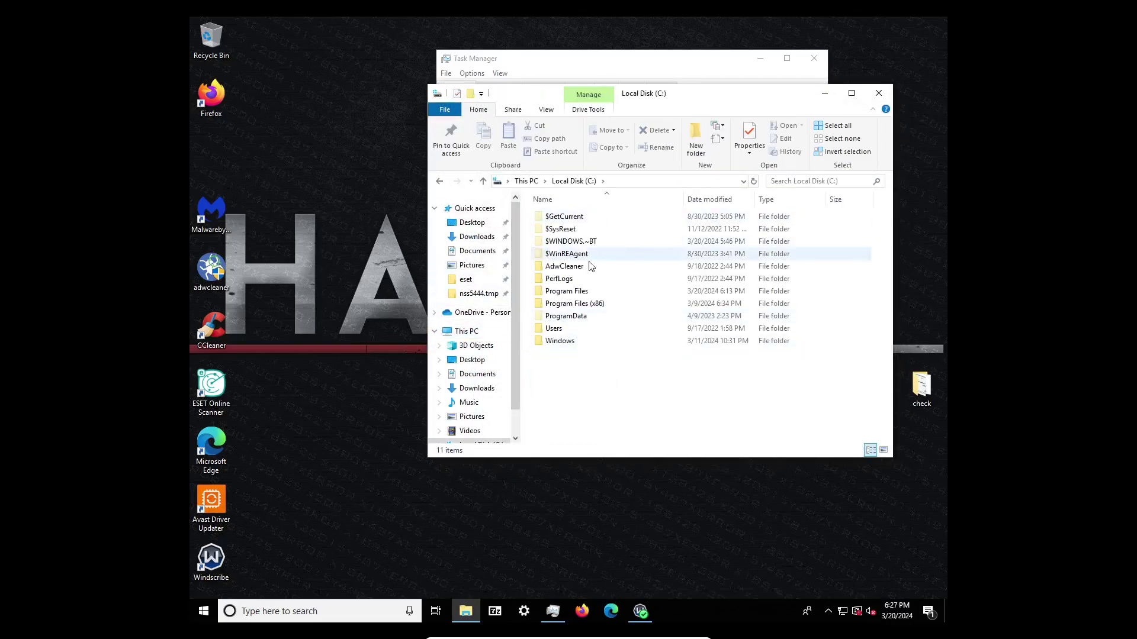
double_click(575, 329)
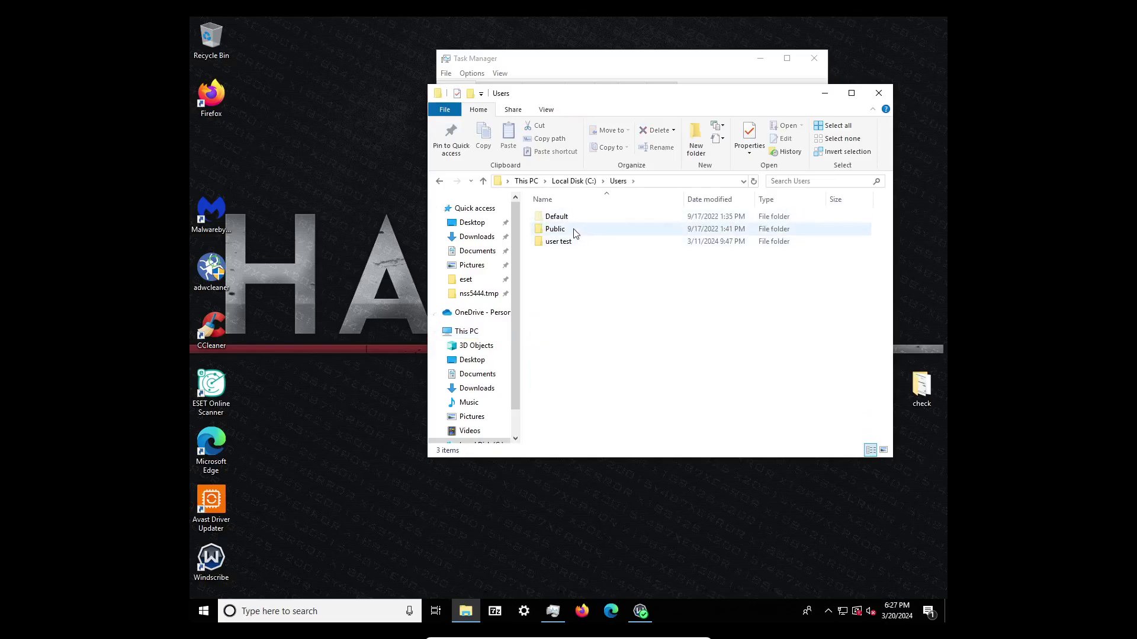
double_click(560, 242)
double_click(550, 239)
key(alt+Left)
double_click(578, 232)
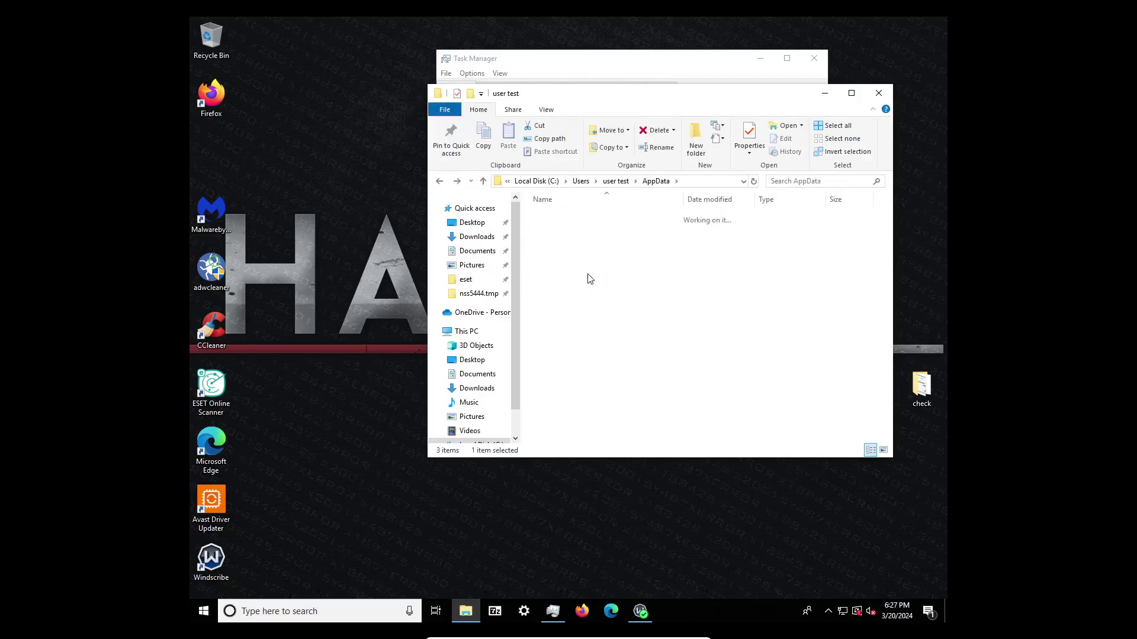
key(alt+Up)
key(alt+Up)
click(878, 98)
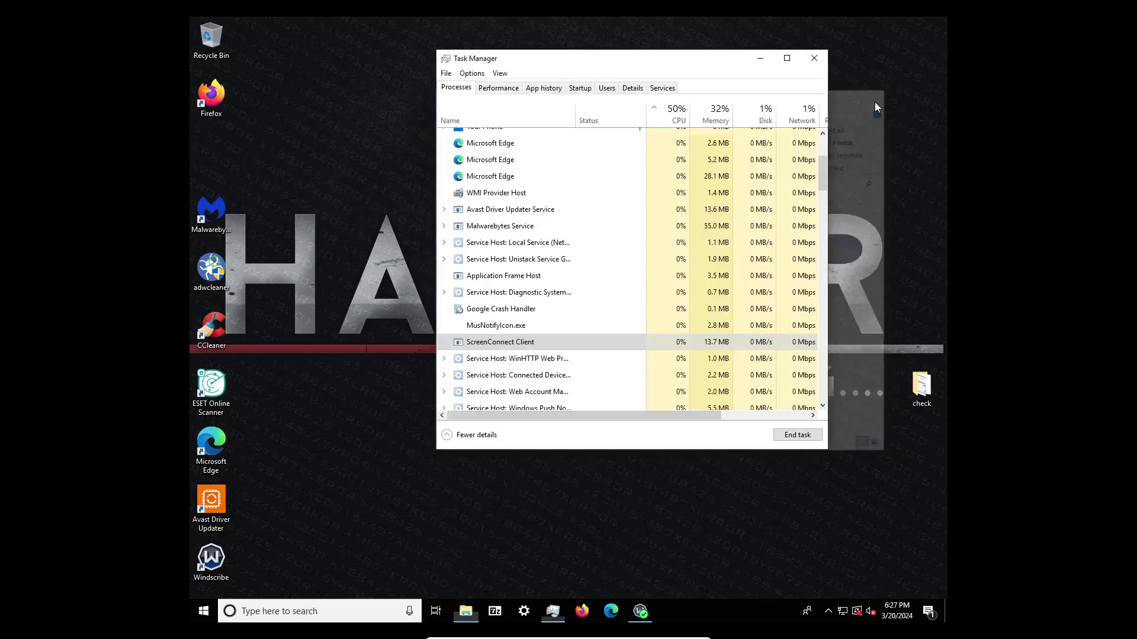
- Open the ScreenConnect Client process's file location in a maximized window and select the ScreenConnect.ClientService application
right_click(572, 342)
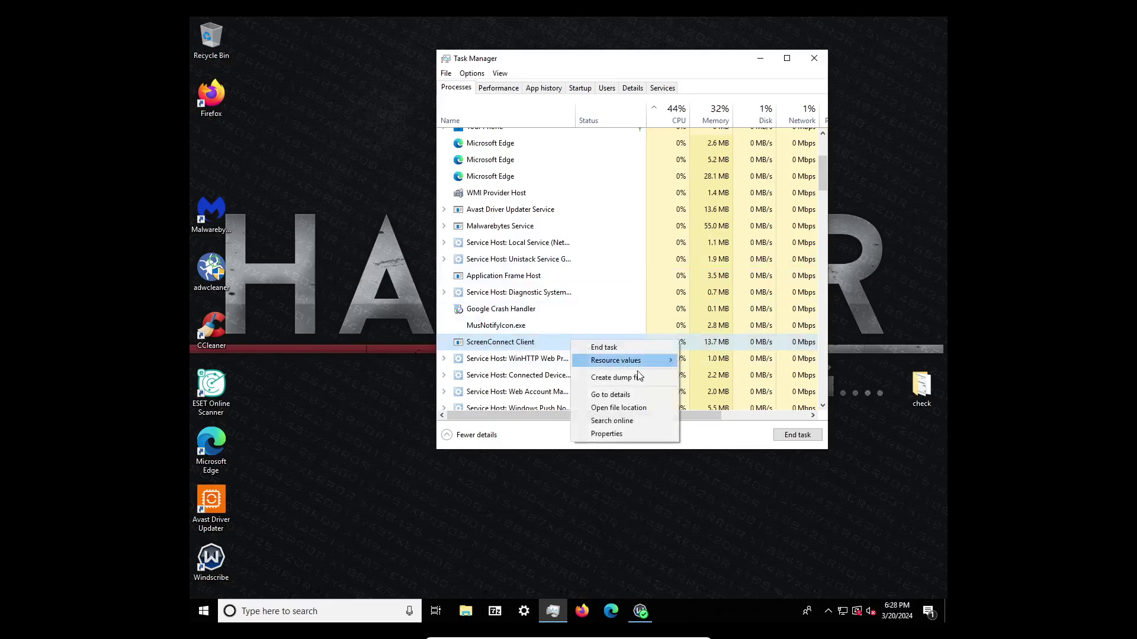
click(639, 406)
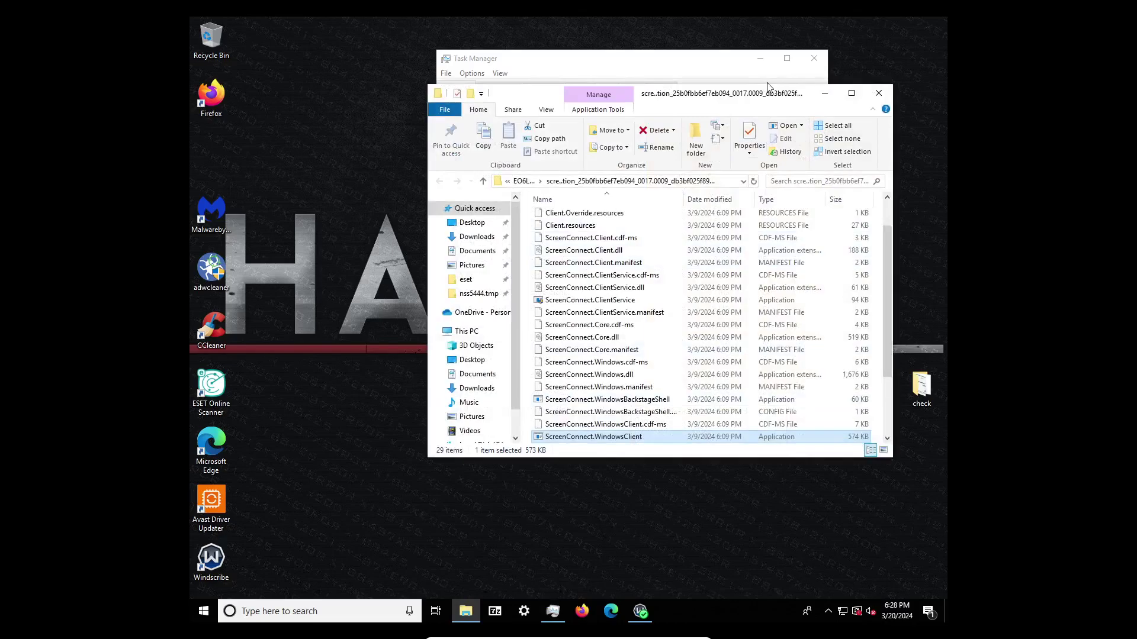
click(848, 93)
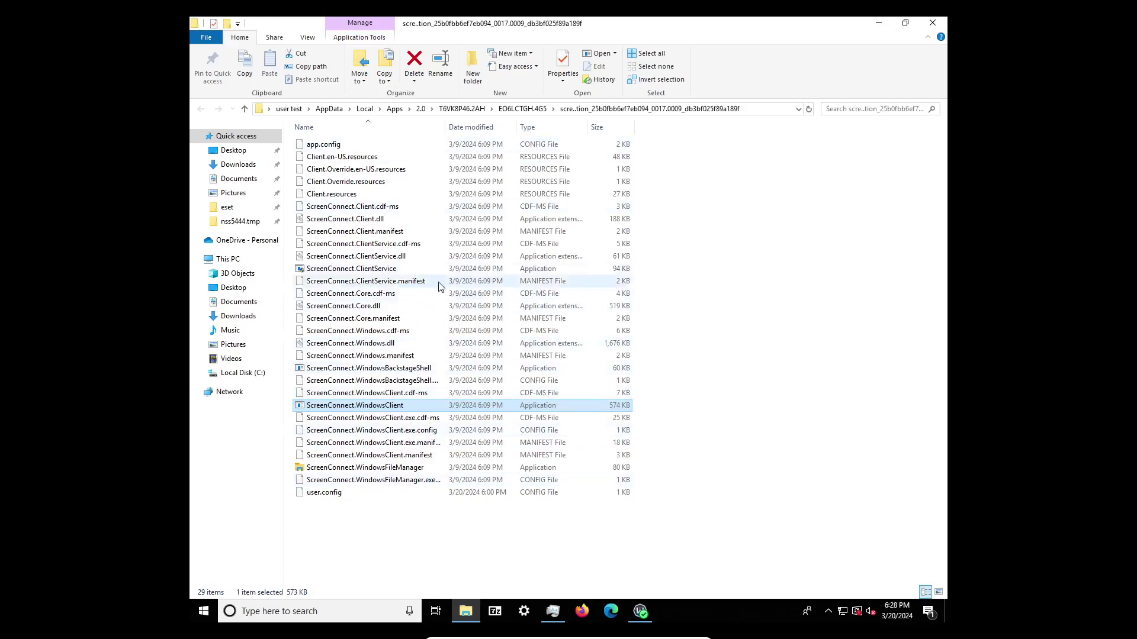
mouse_move(415, 274)
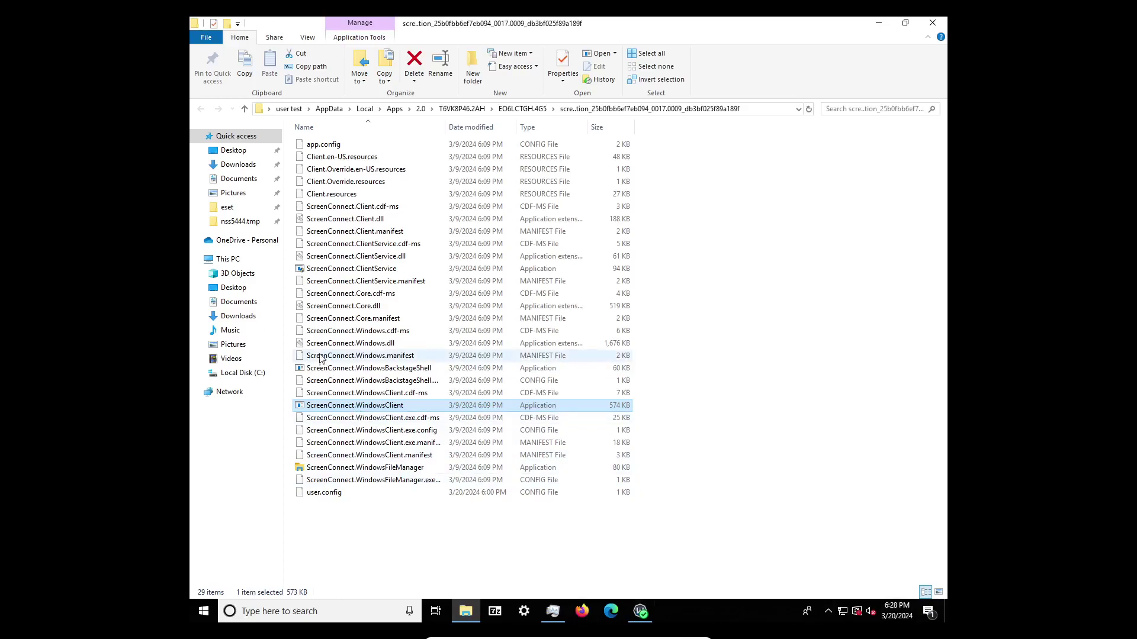
right_click(344, 274)
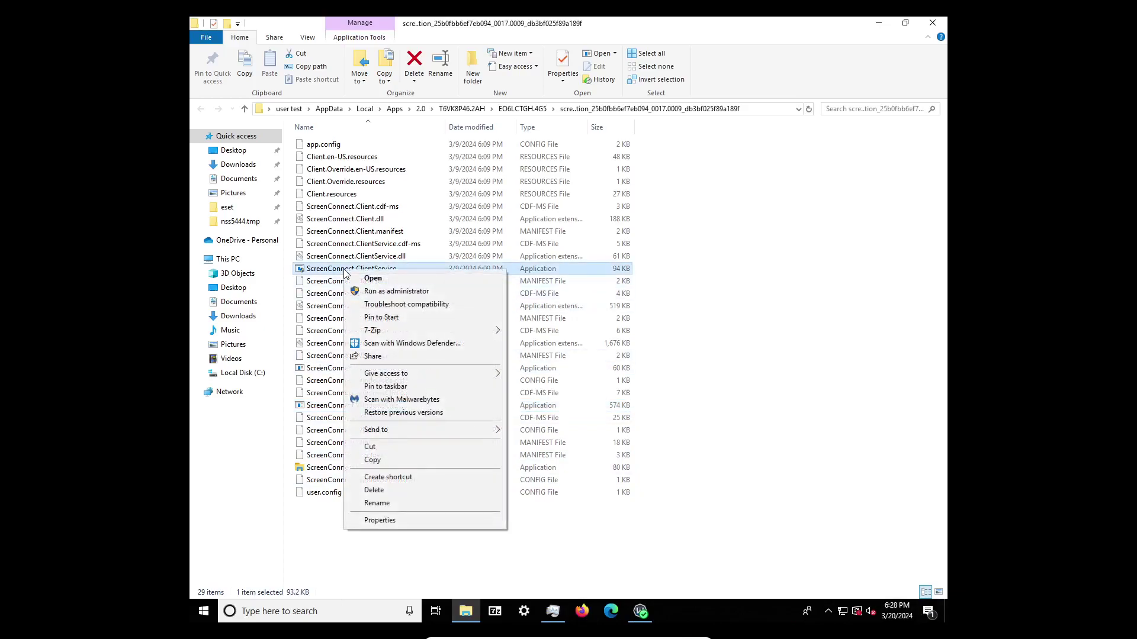
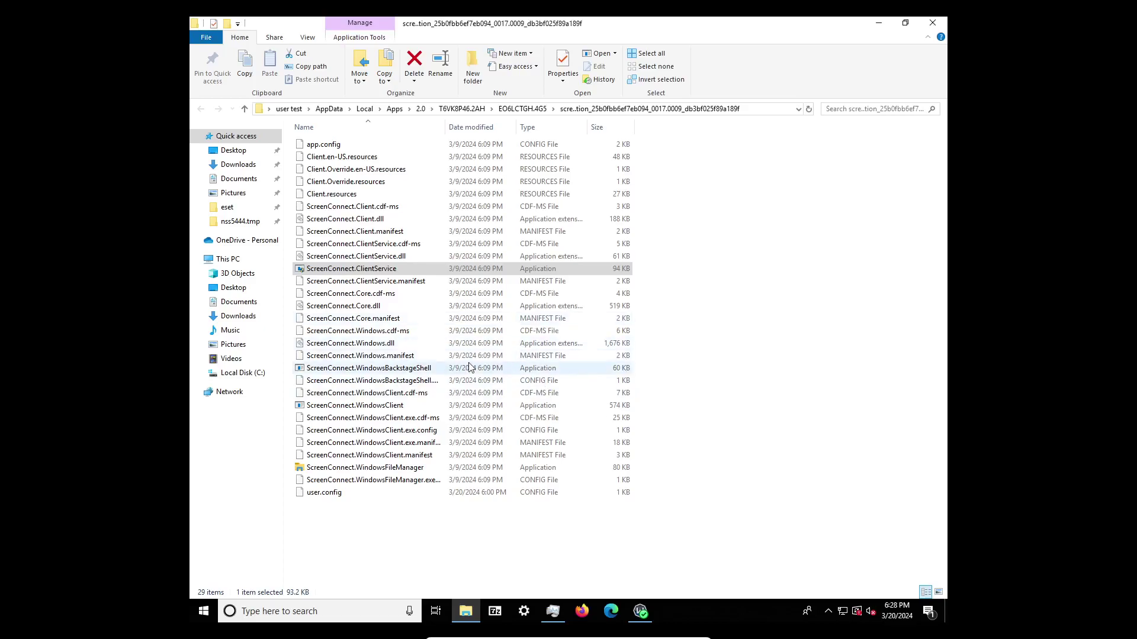
- Run the ScreenConnect.WindowsBackstageShell application from the ScreenConnect program folder
click(462, 369)
right_click(463, 369)
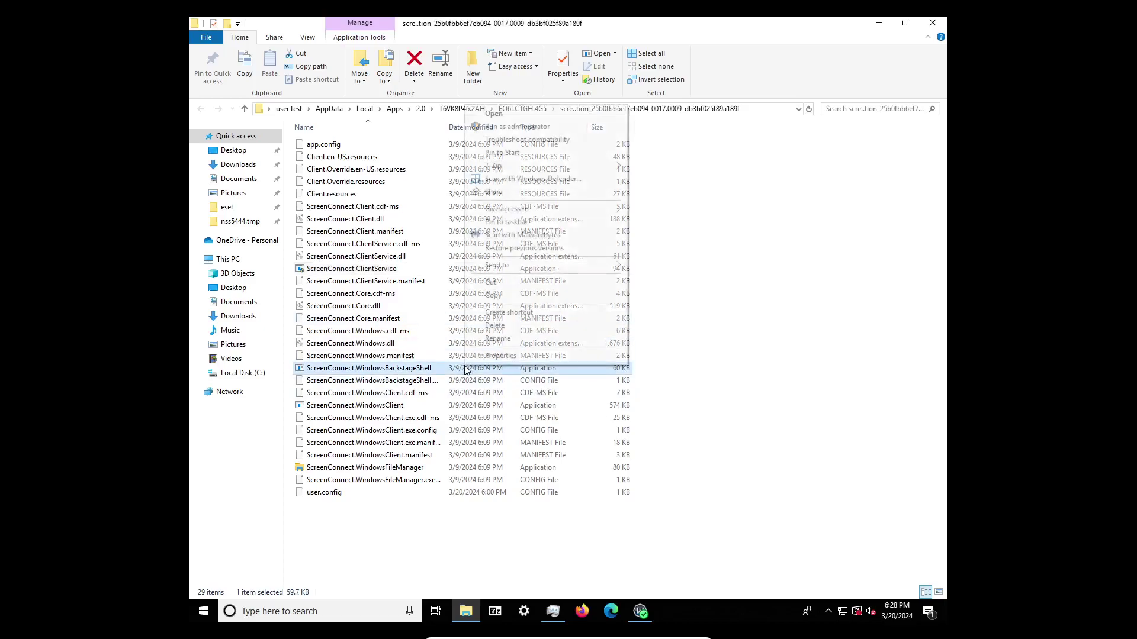
click(525, 115)
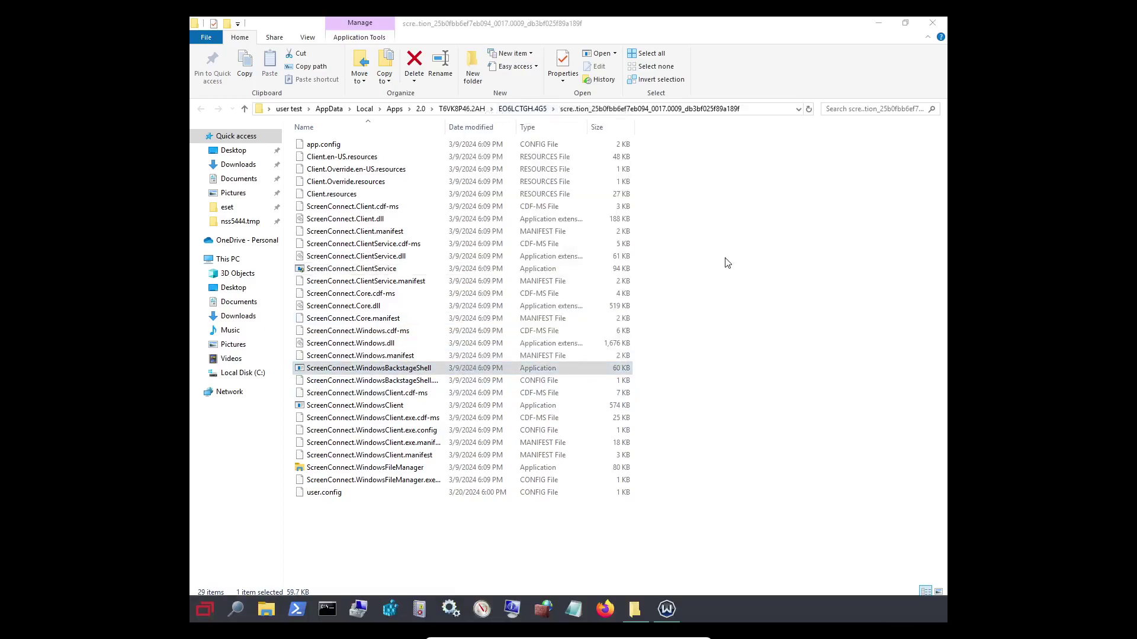
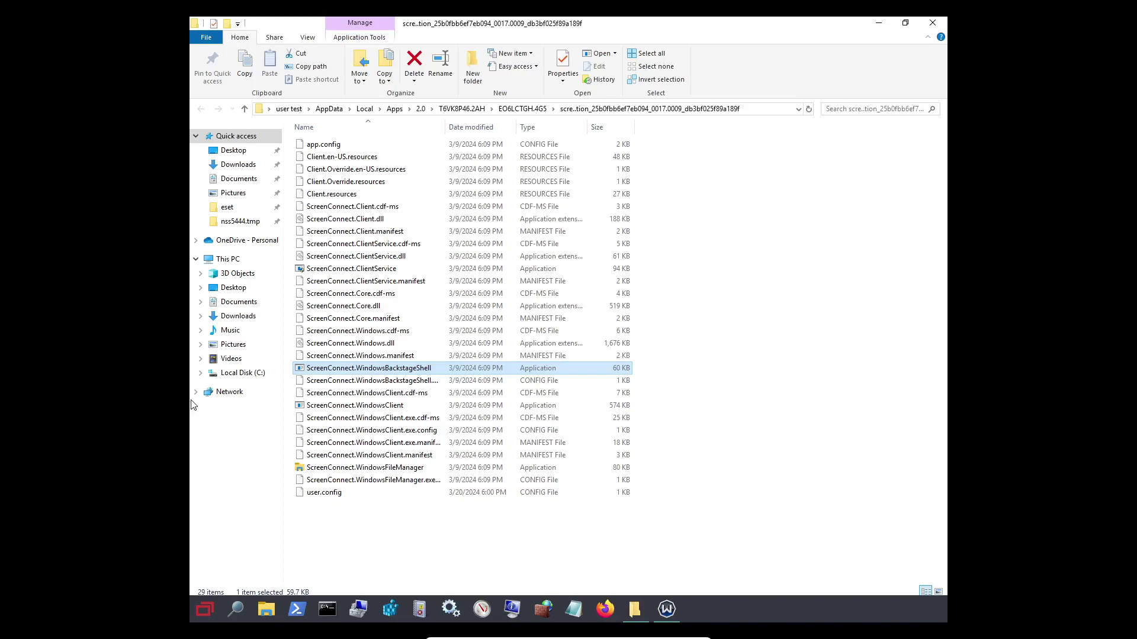
- Switch to Chrome, maximize it, and open the ConnectWise result "Backstage Mode Option to Turn Off the Feature" from the backstage shell search
key(alt+Tab)
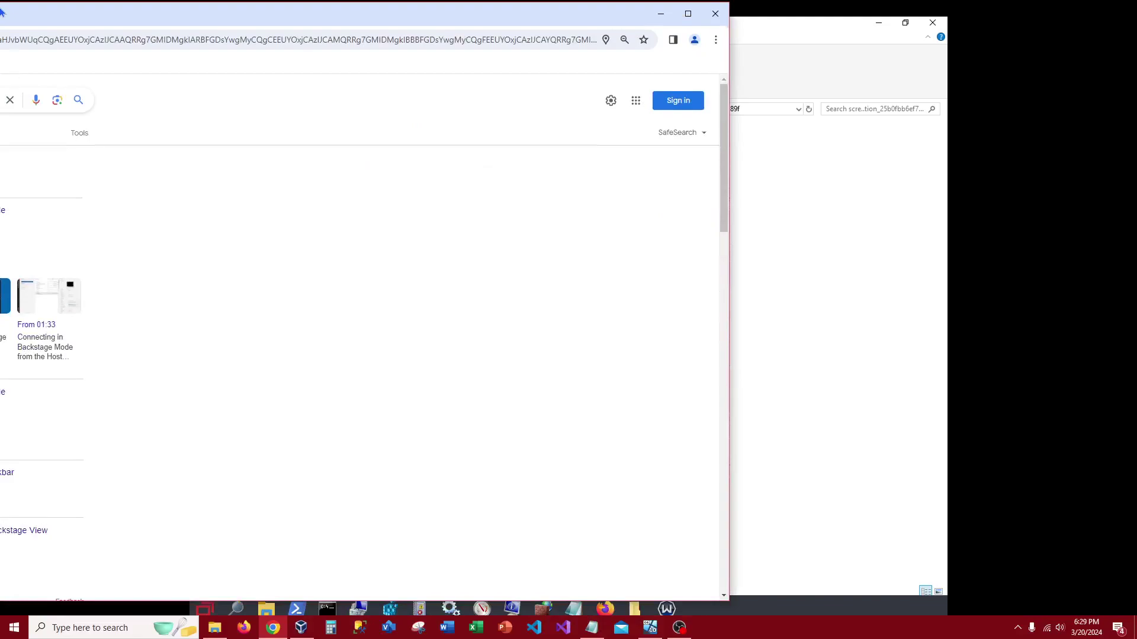
double_click(1, 10)
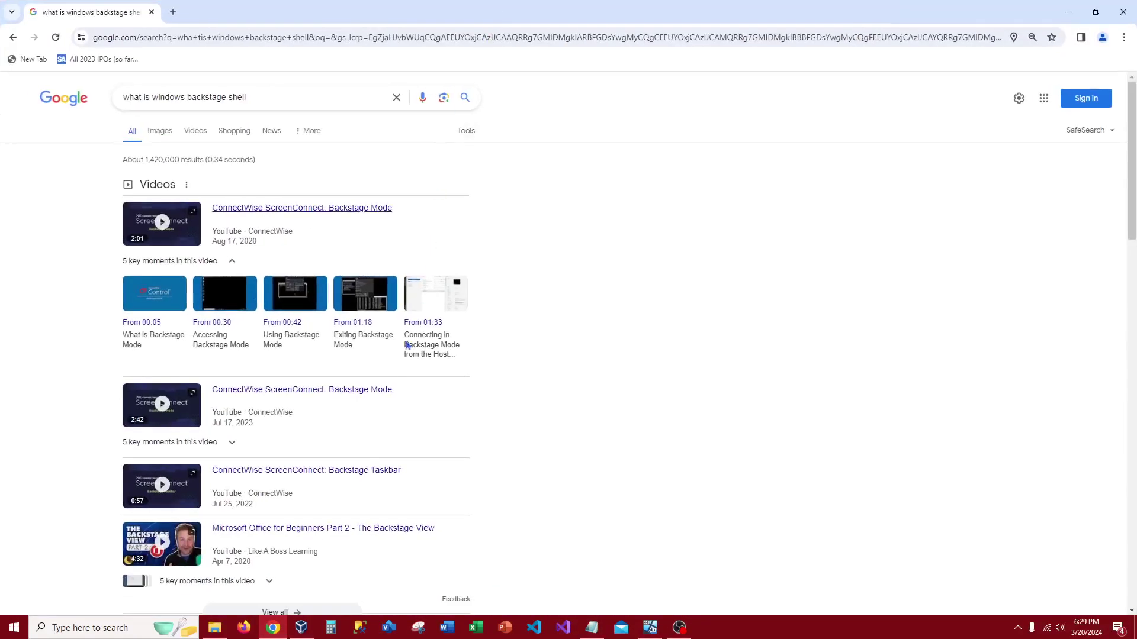
scroll(741, 379, down, 8)
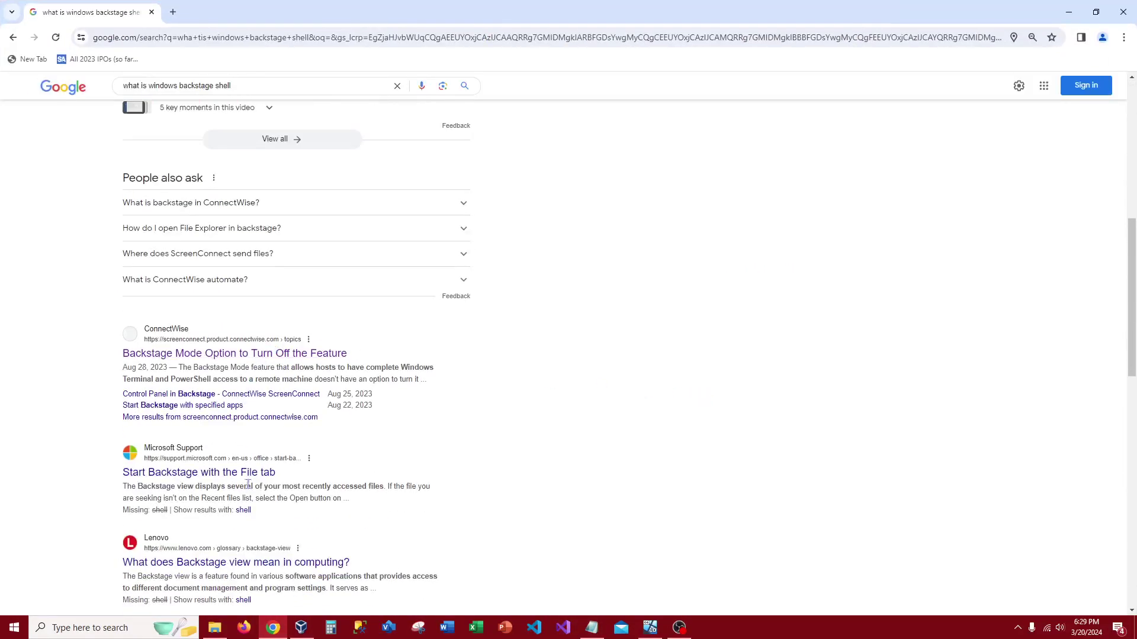
click(218, 353)
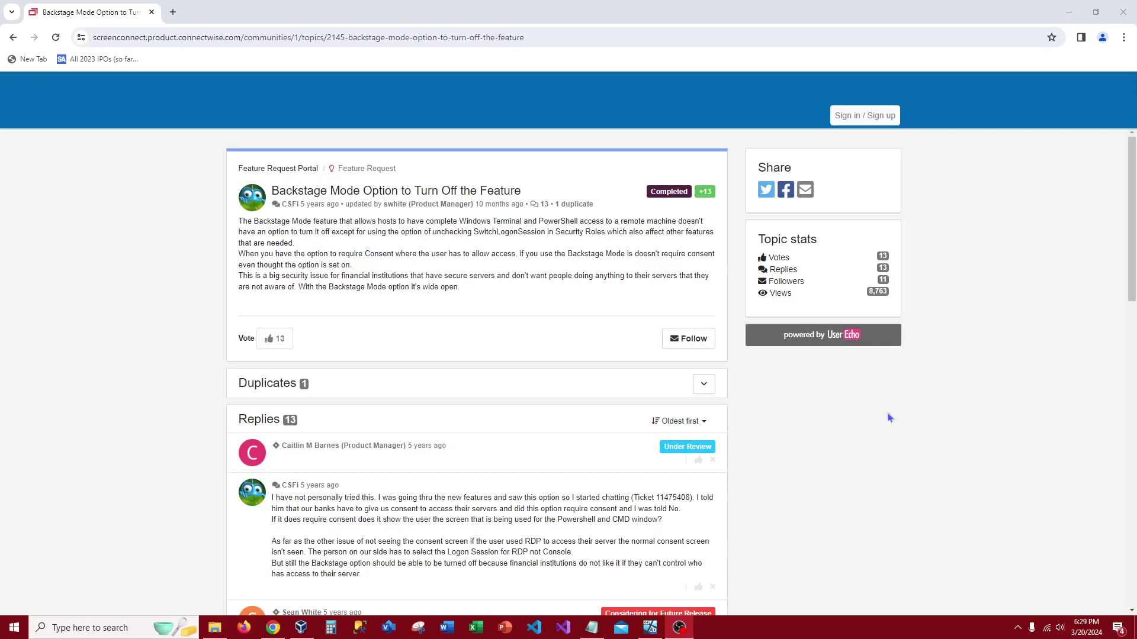
- Read the Backstage Mode feature request, highlighting the passages about SwitchLogonSession, missing consent, and the security issue for financial institutions
drag(485, 233, 535, 241)
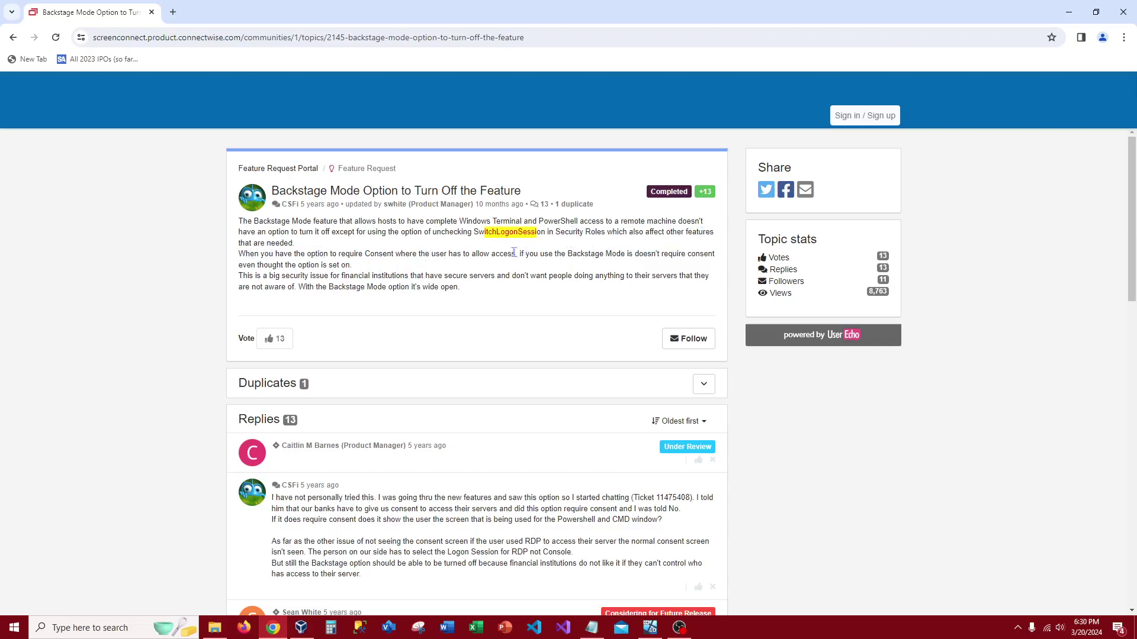
drag(239, 254, 365, 268)
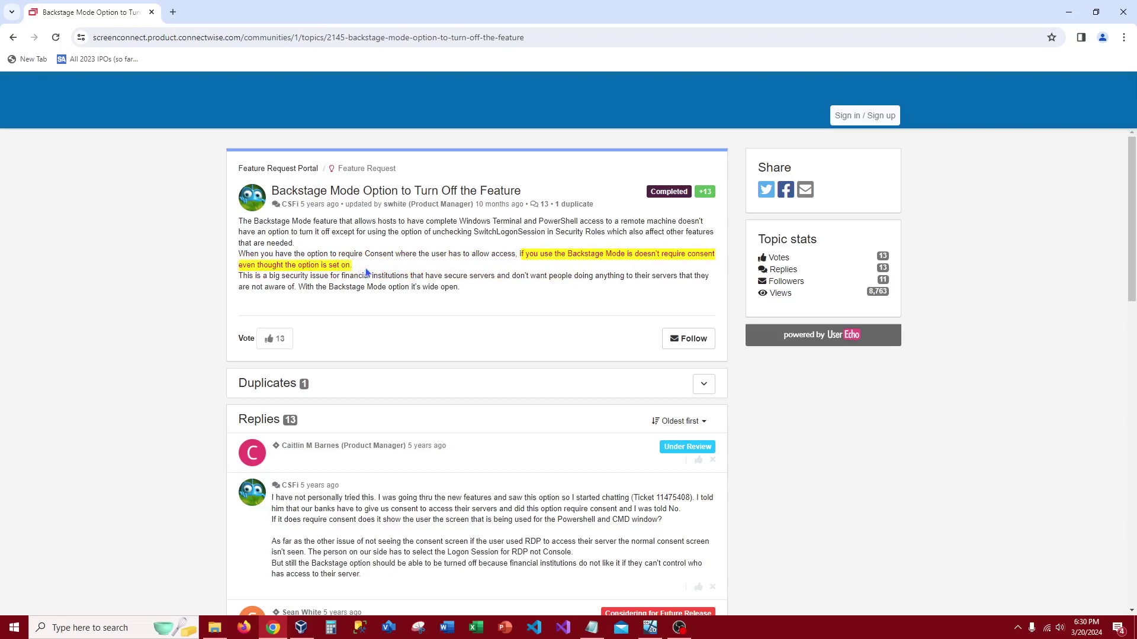
drag(257, 275, 418, 276)
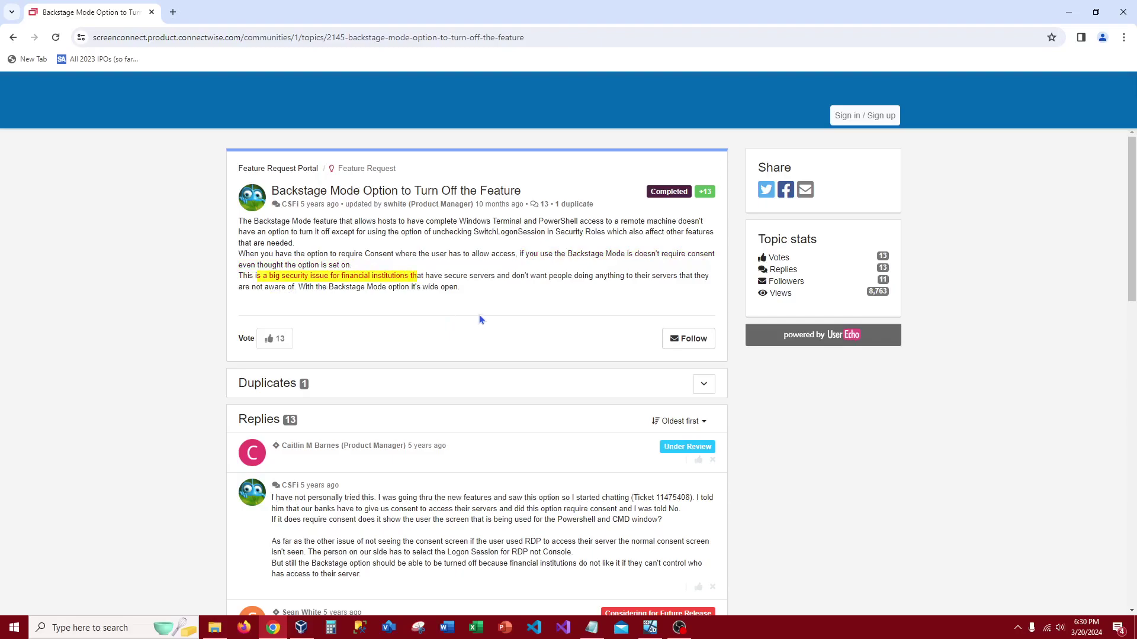
scroll(454, 309, down, 7)
scroll(454, 310, up, 7)
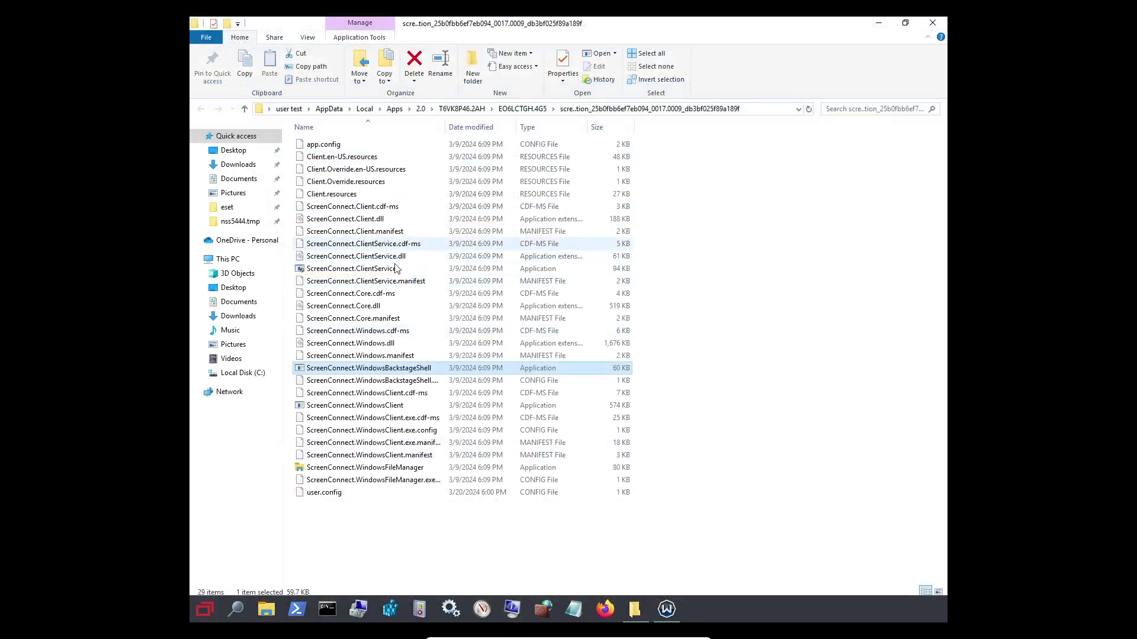
- Return to the remote machine's backstage shell, then open and close Command Prompt and PowerShell in turn to check the access they give
click(453, 575)
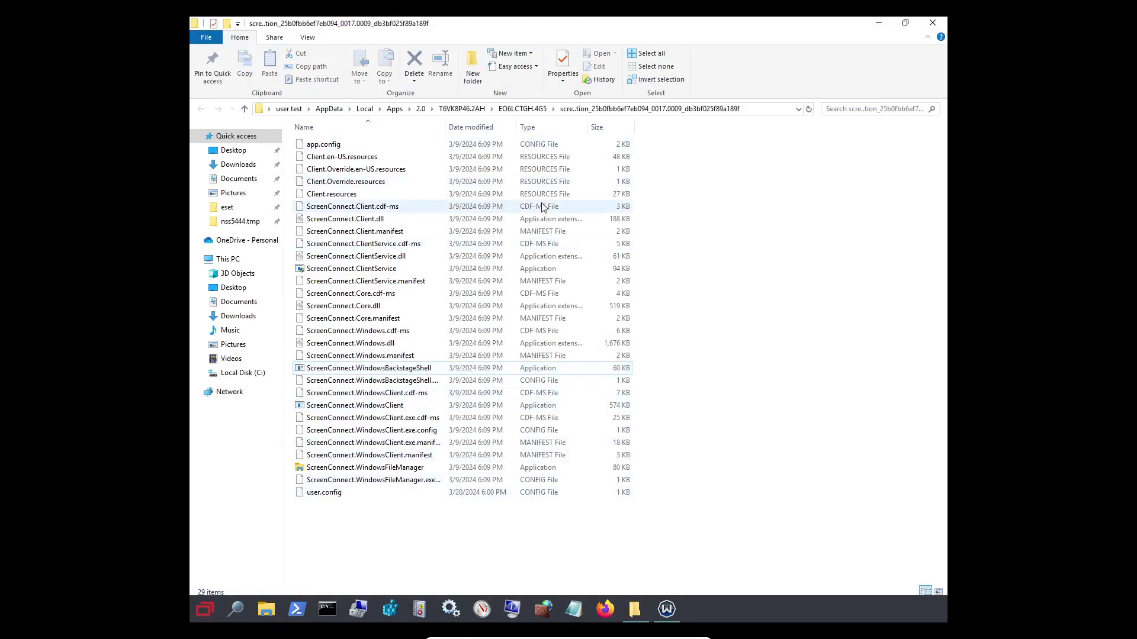
right_click(372, 371)
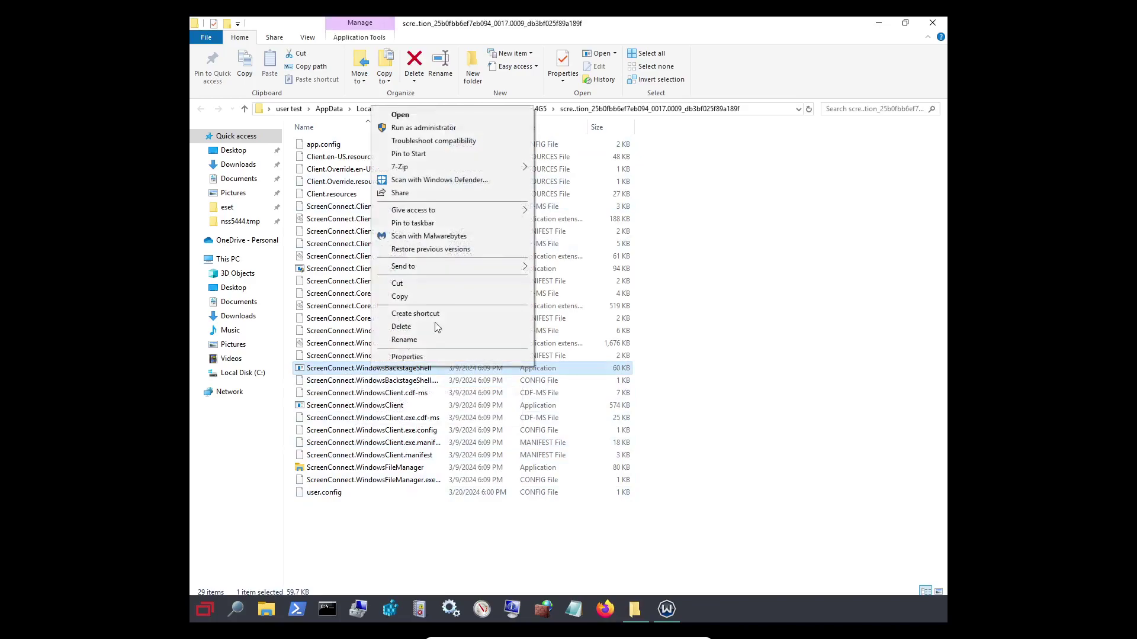
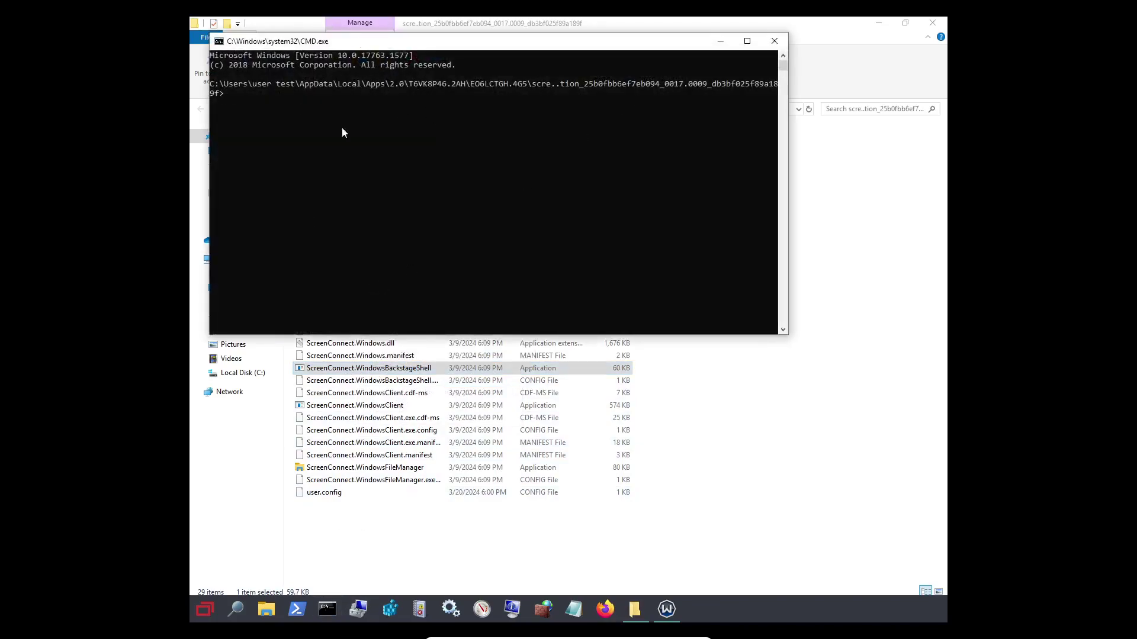
click(748, 41)
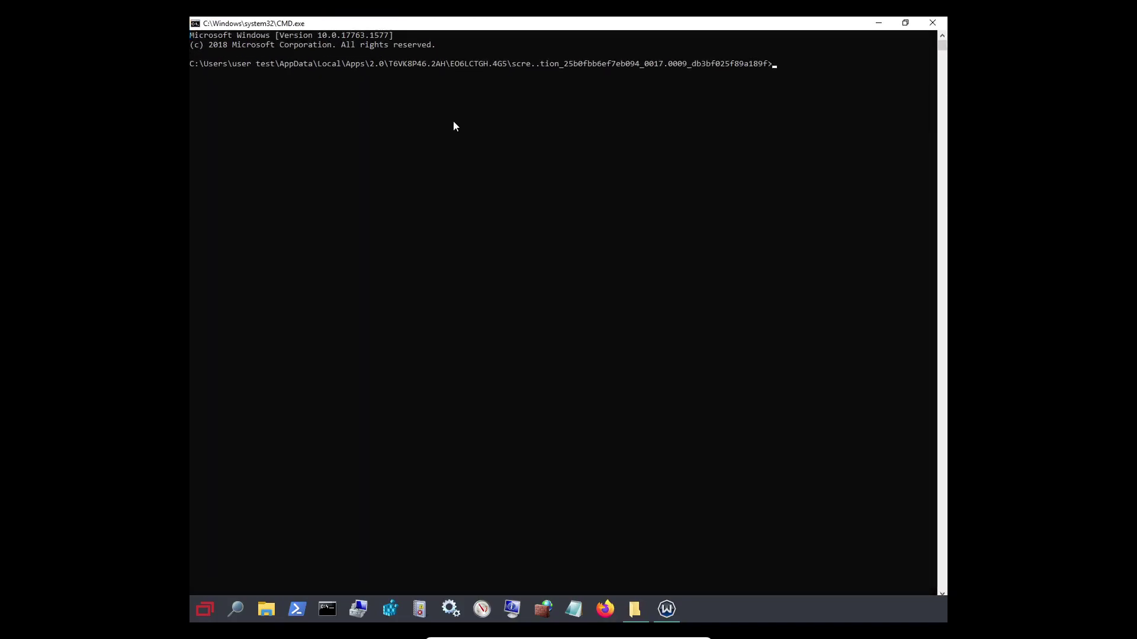
click(932, 23)
click(307, 610)
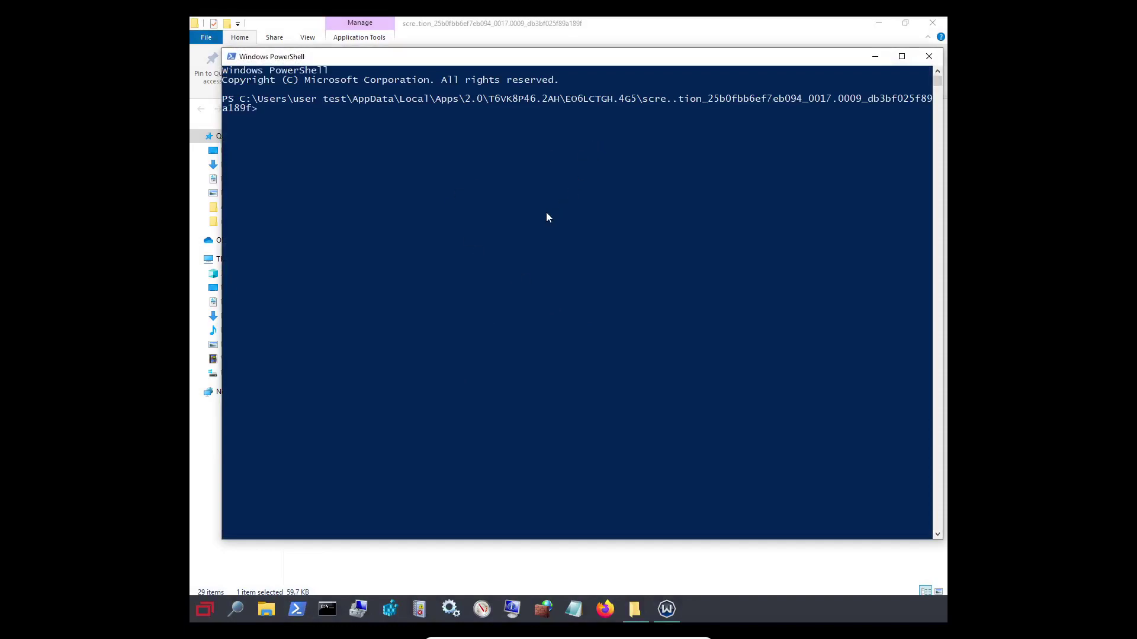
click(929, 56)
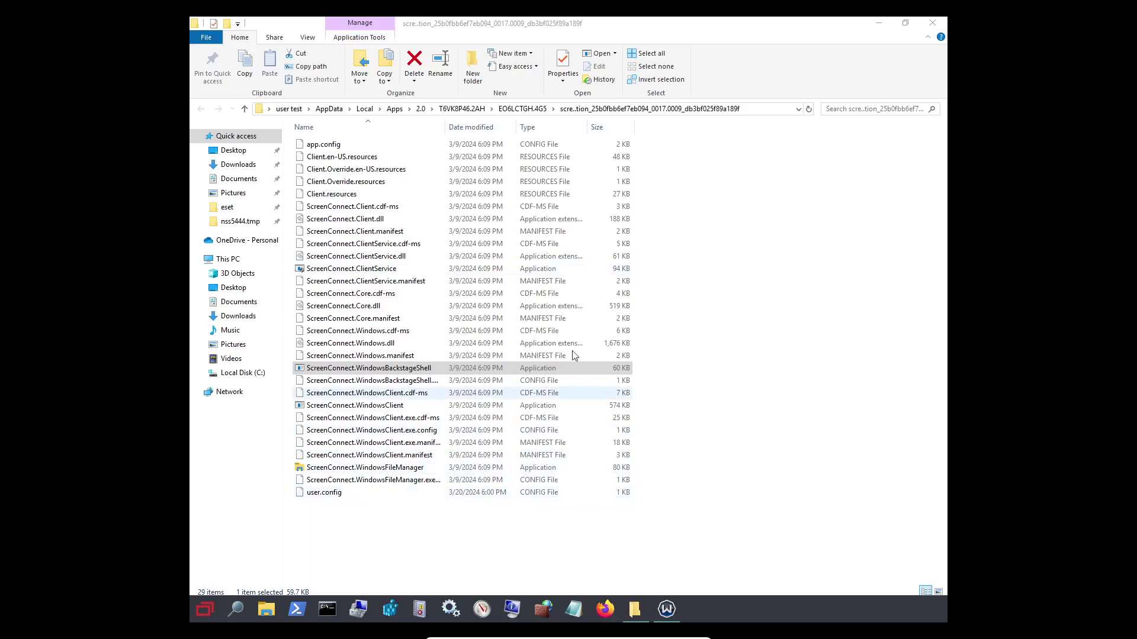
- Go up to the AppData\Local\Apps folder, scan its 2.0 folder with Malwarebytes, and close the scanner
click(421, 109)
click(395, 109)
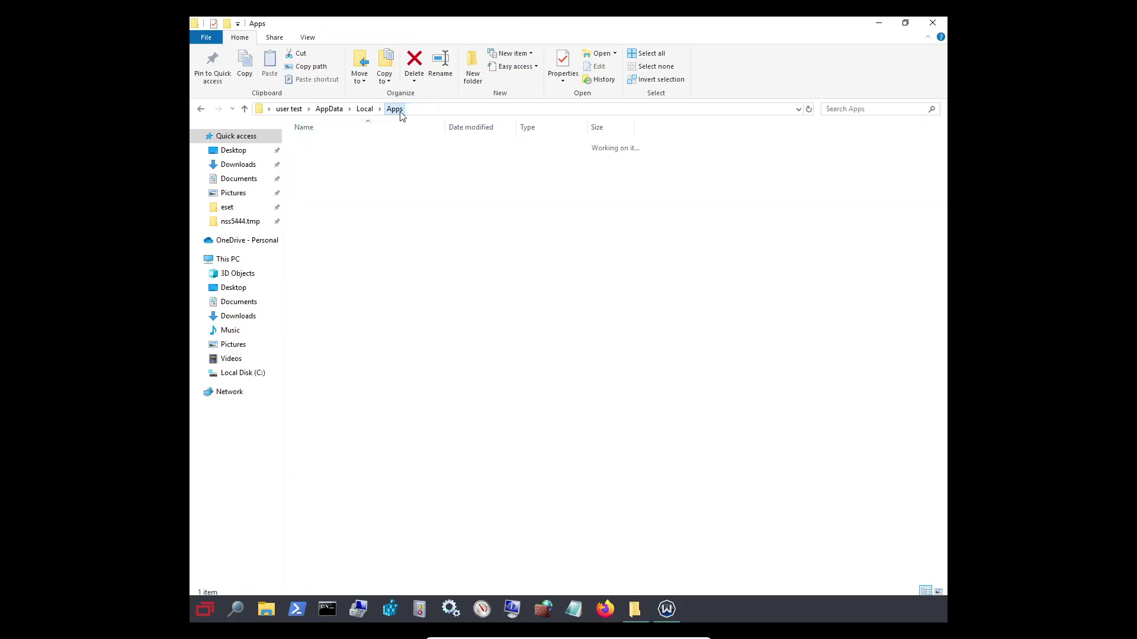
right_click(367, 152)
click(314, 157)
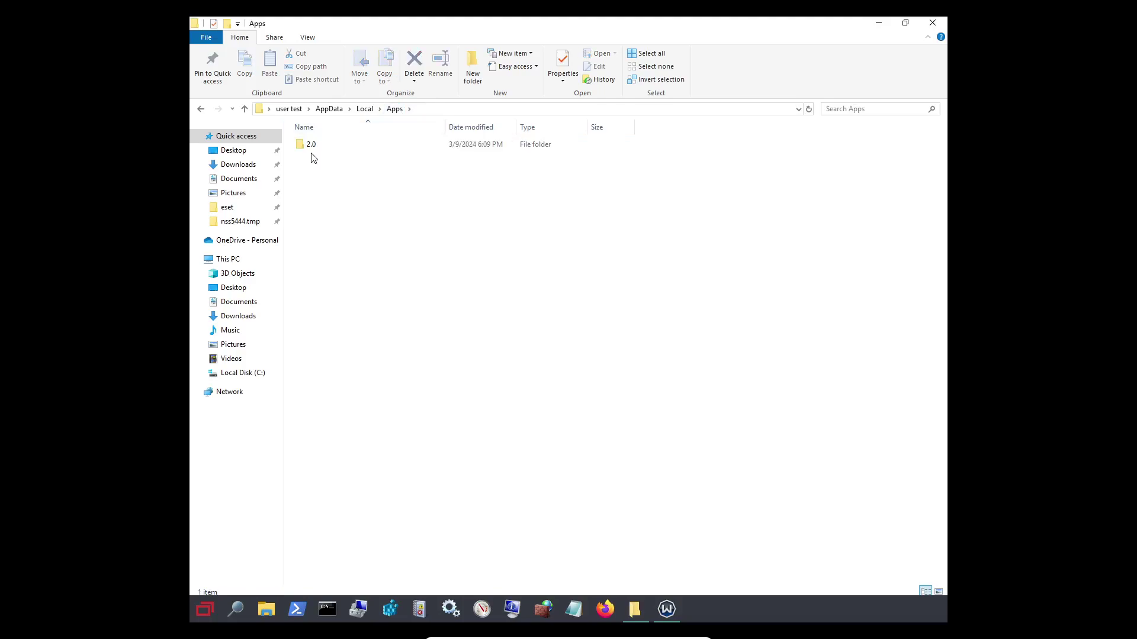
click(325, 148)
right_click(326, 147)
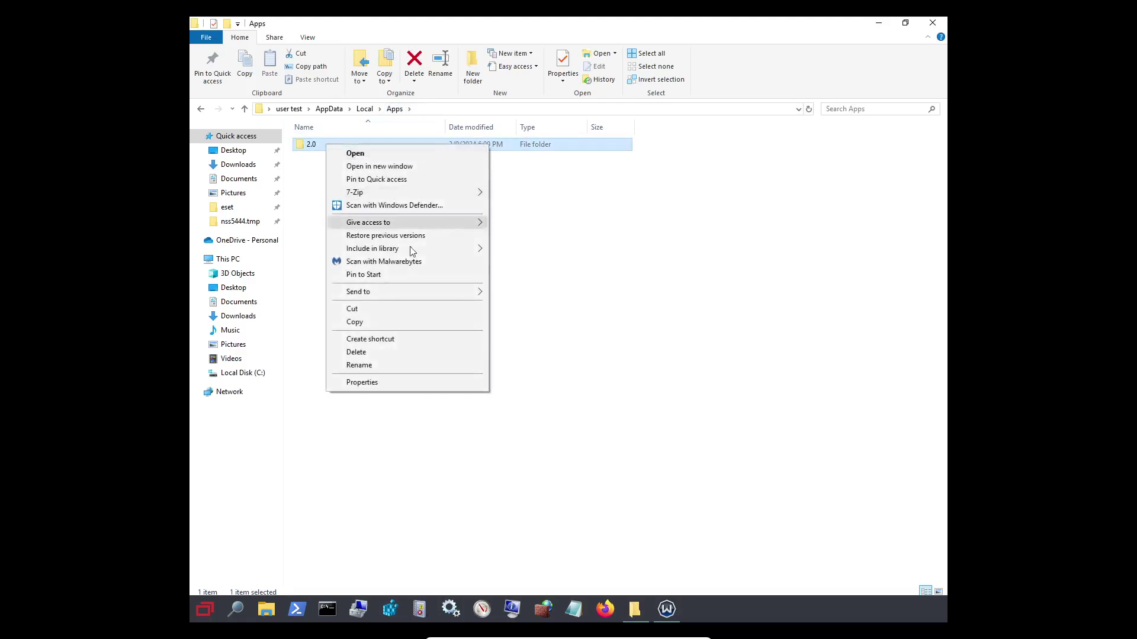
click(372, 261)
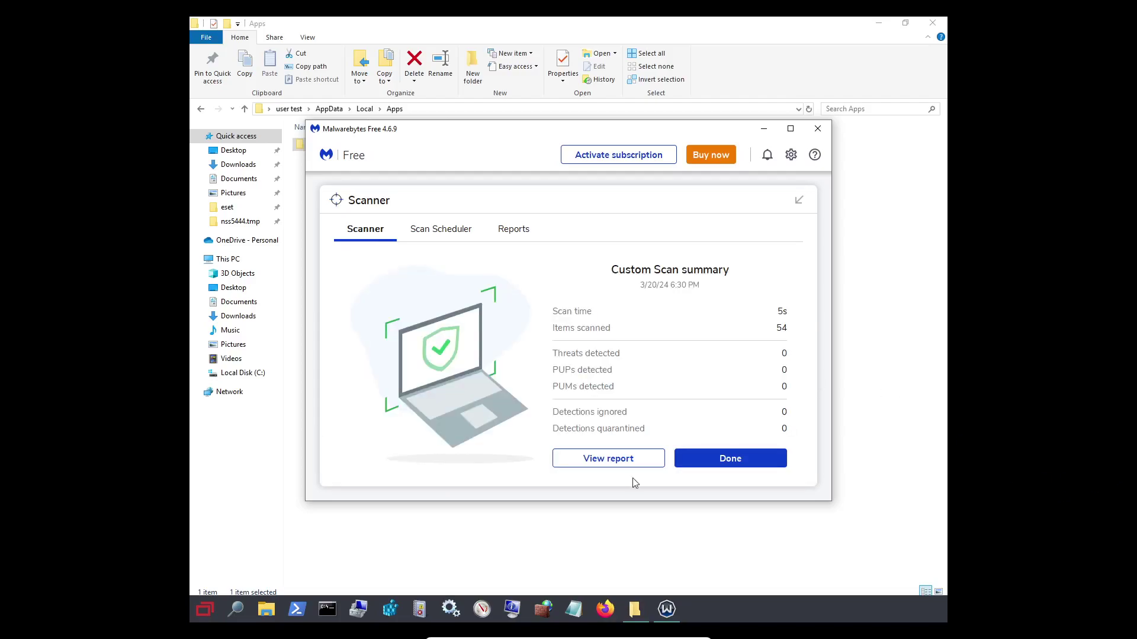
click(730, 457)
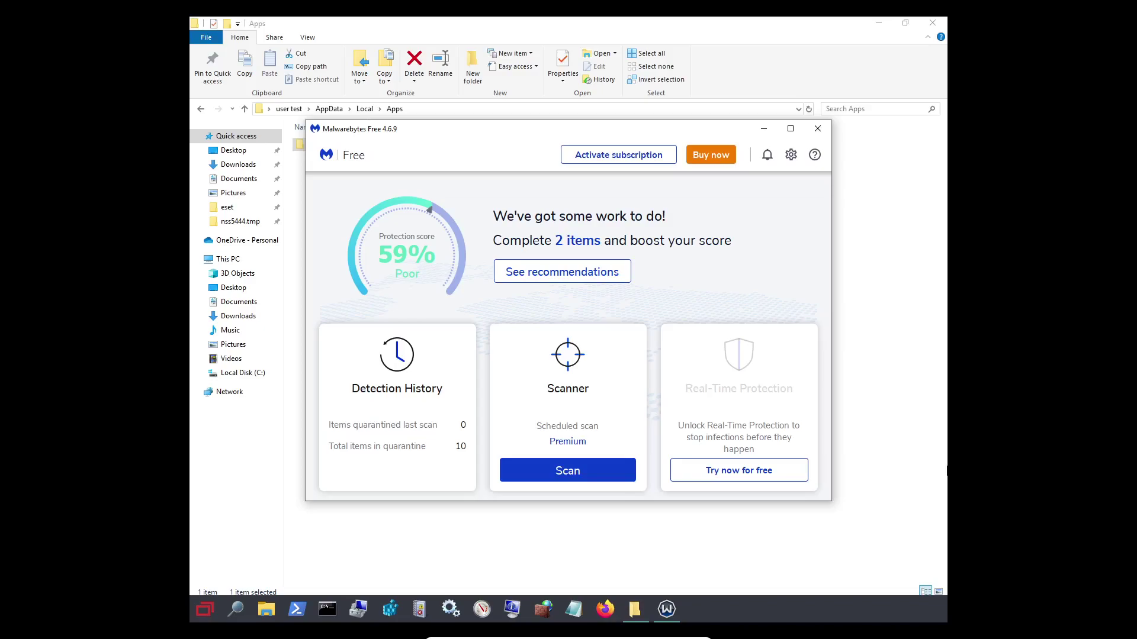
click(821, 131)
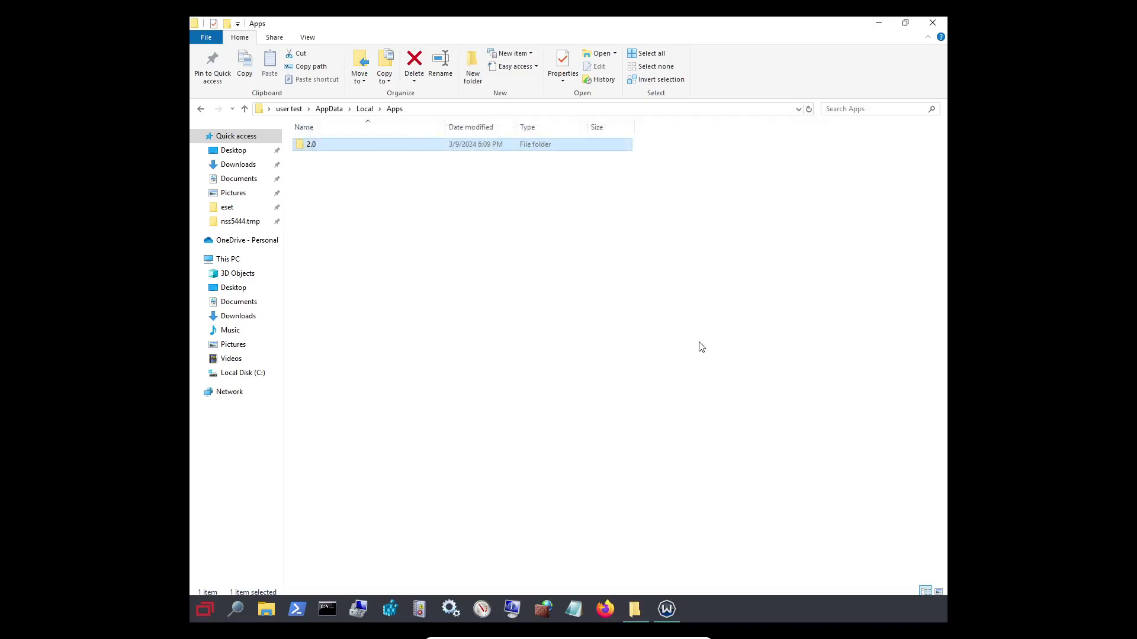
- Try to delete the 2.0 folder from Apps, retry it, cancel the deletion, and close the explorer window
key(alt+Left)
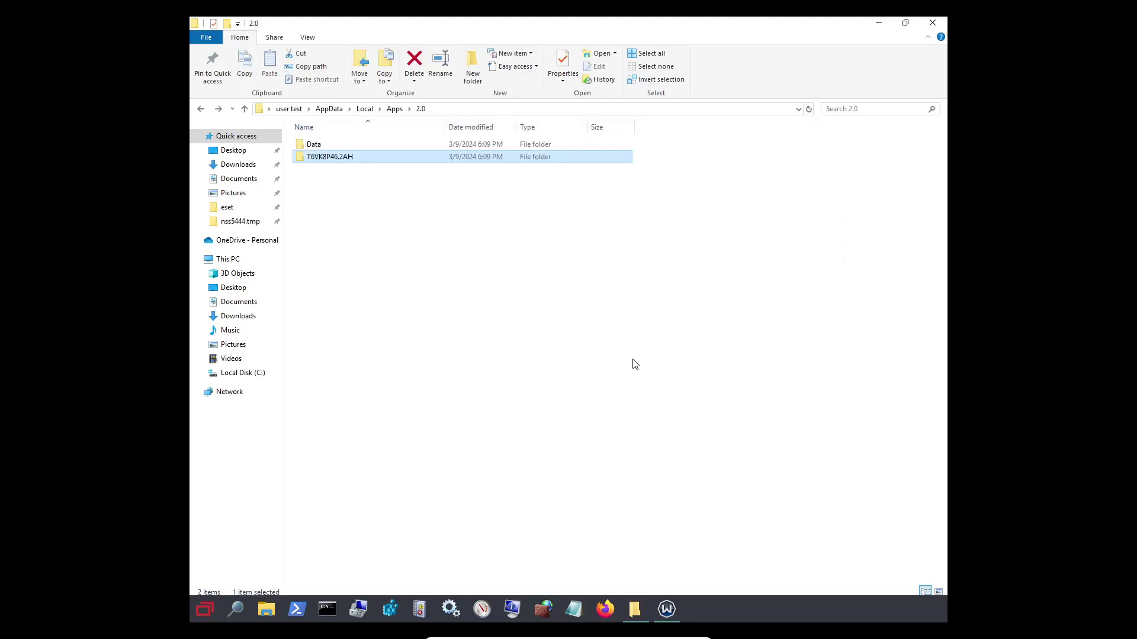
click(395, 110)
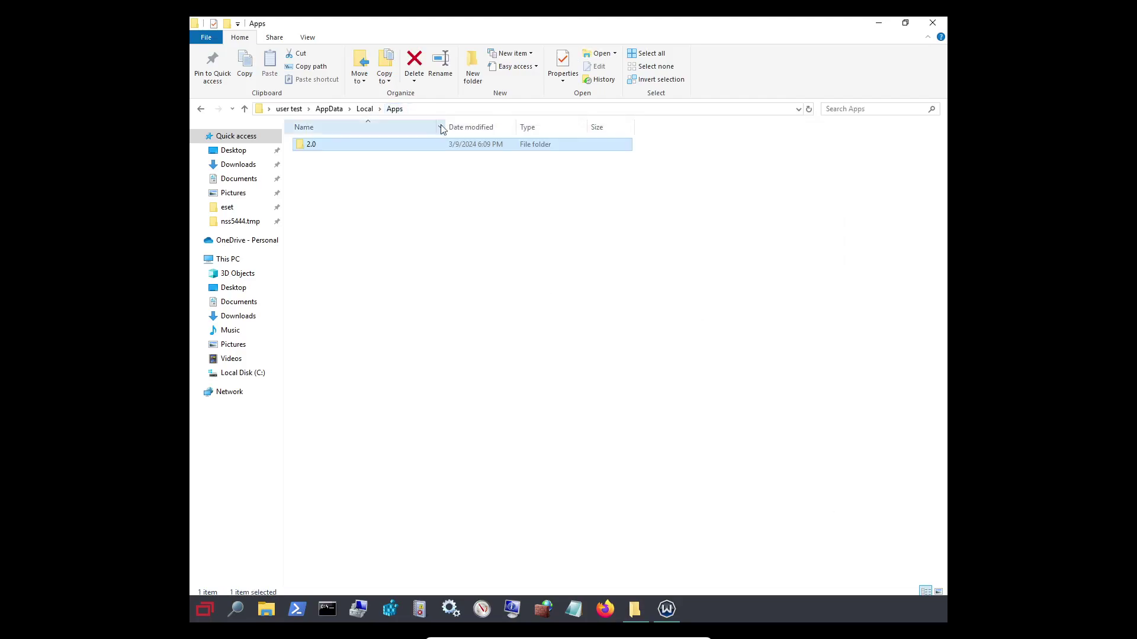
right_click(400, 149)
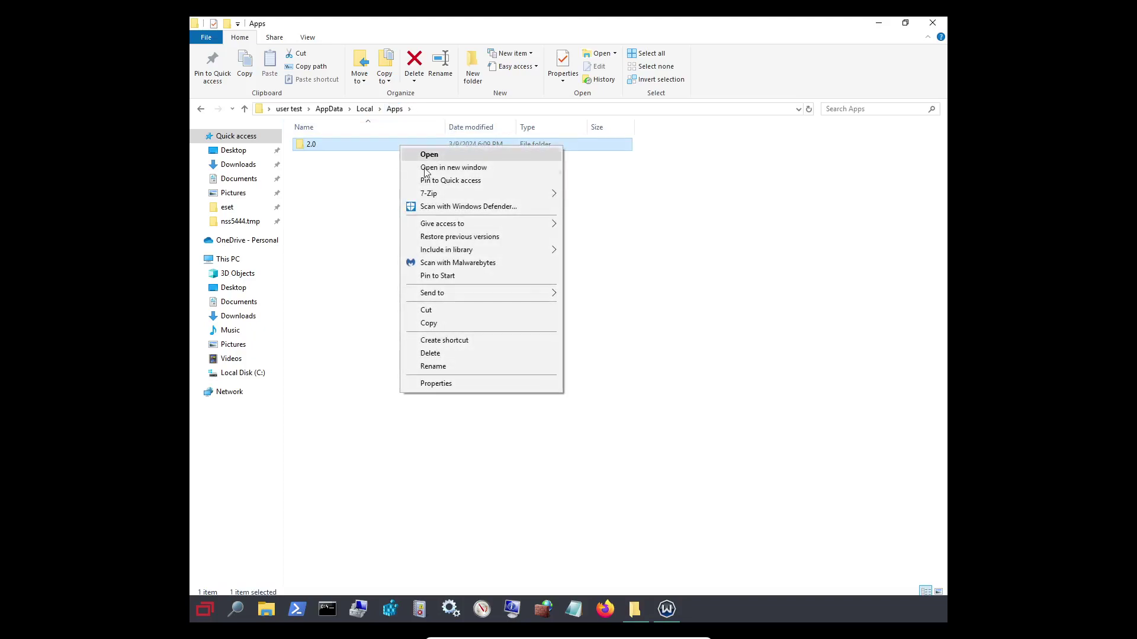
click(455, 355)
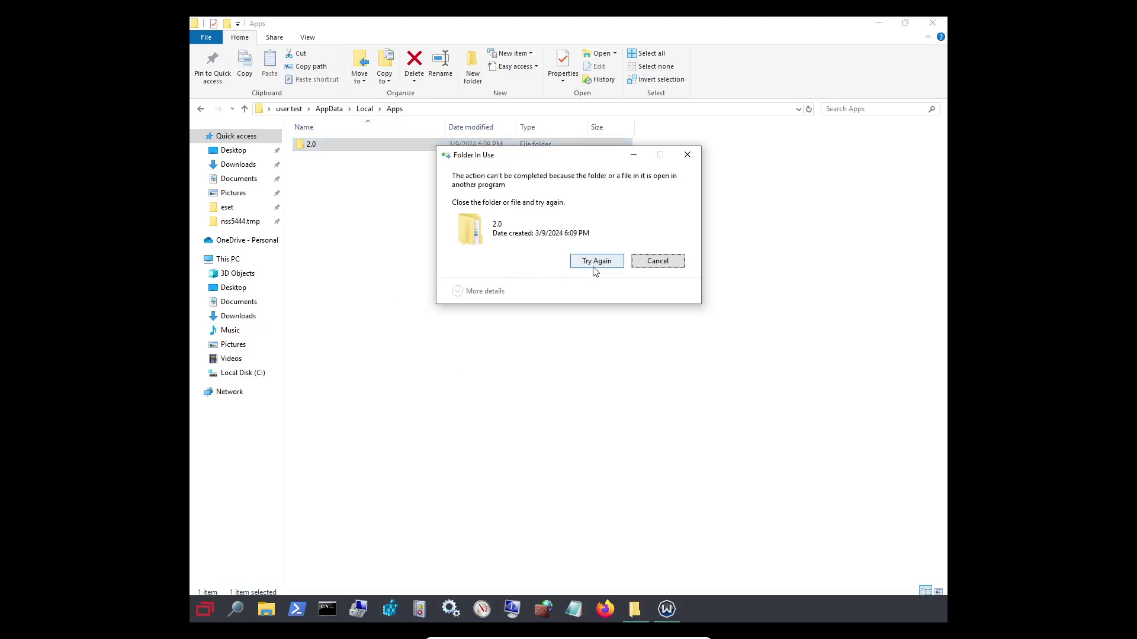
click(599, 261)
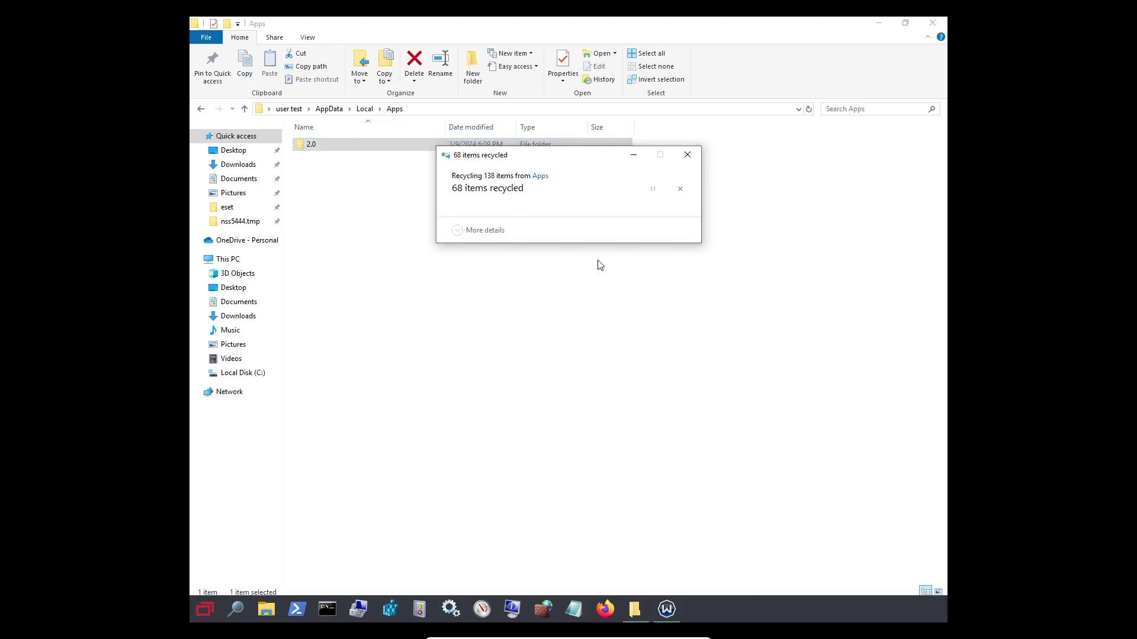
click(599, 264)
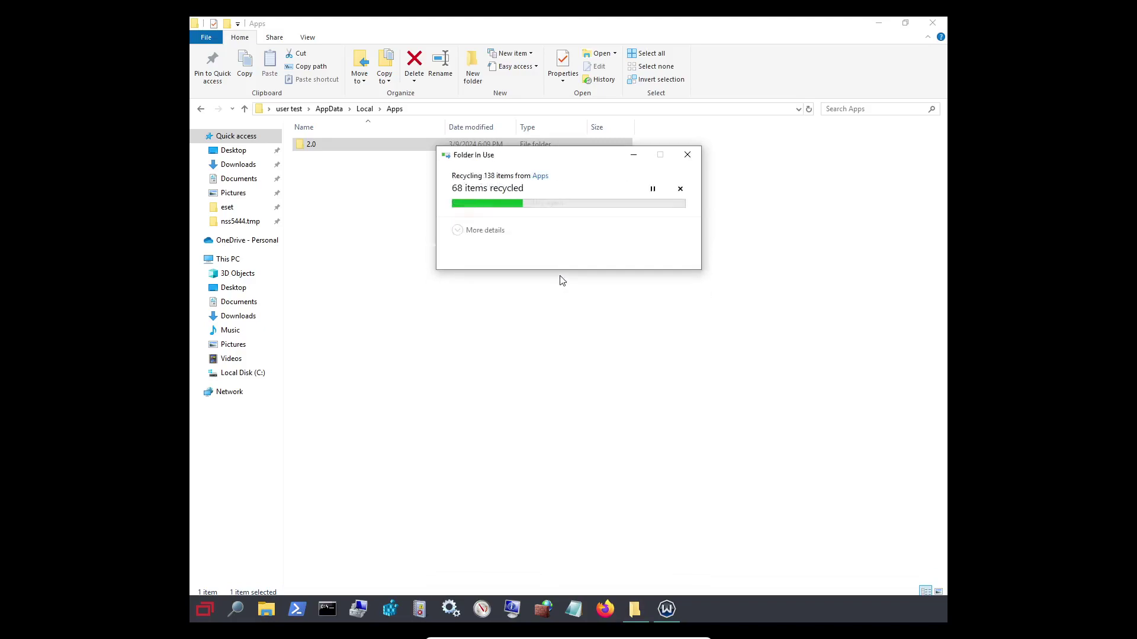
key(super+Down)
key(Escape)
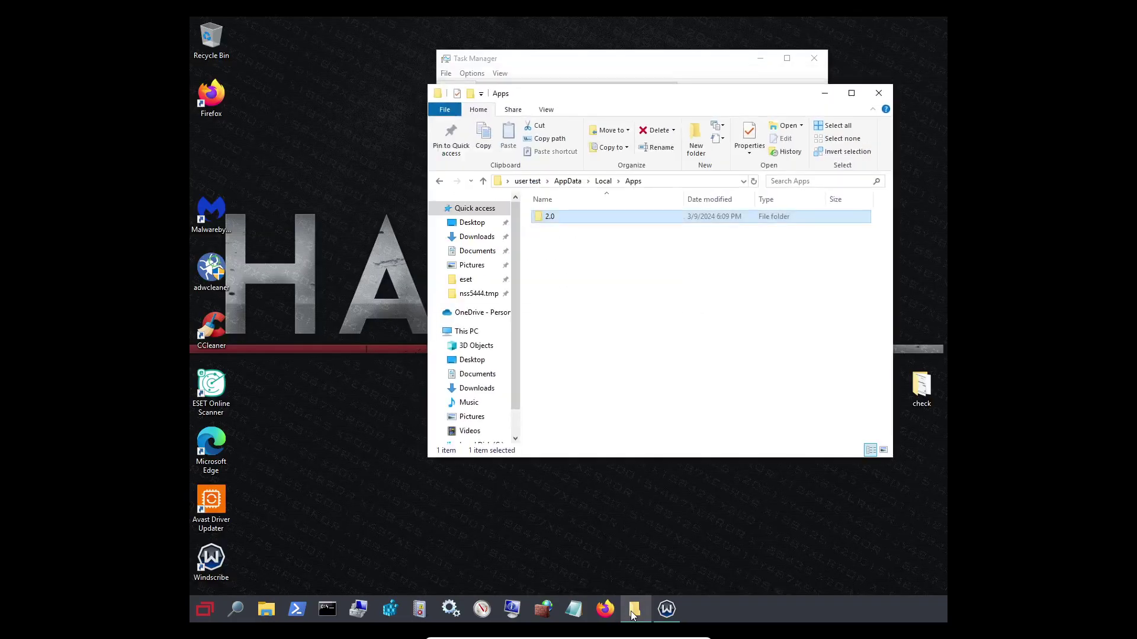
click(878, 93)
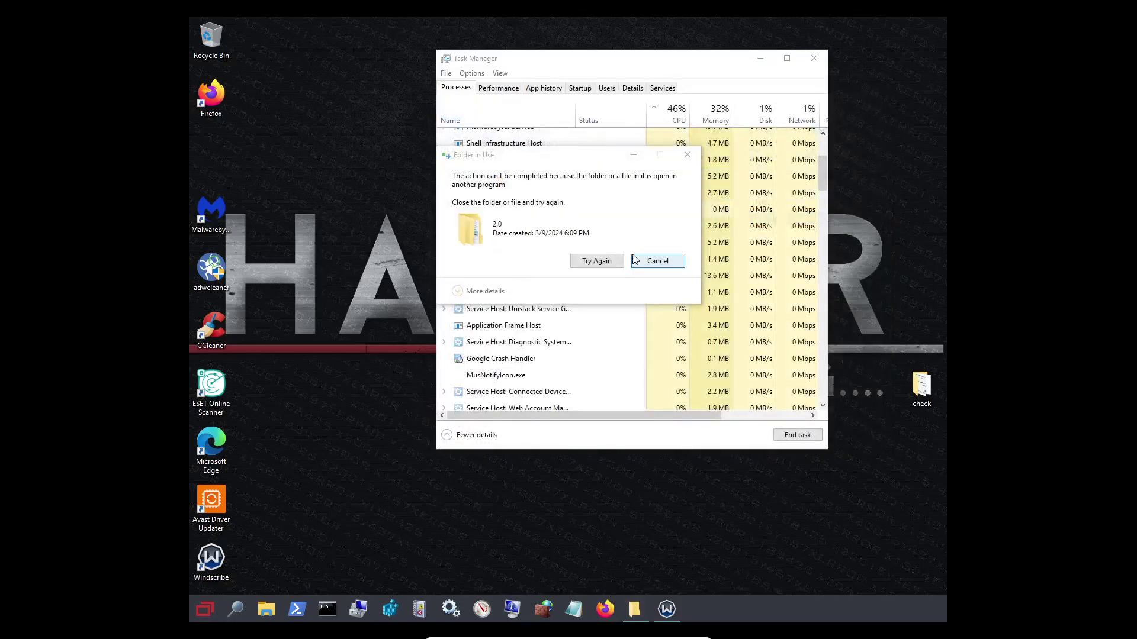
click(644, 263)
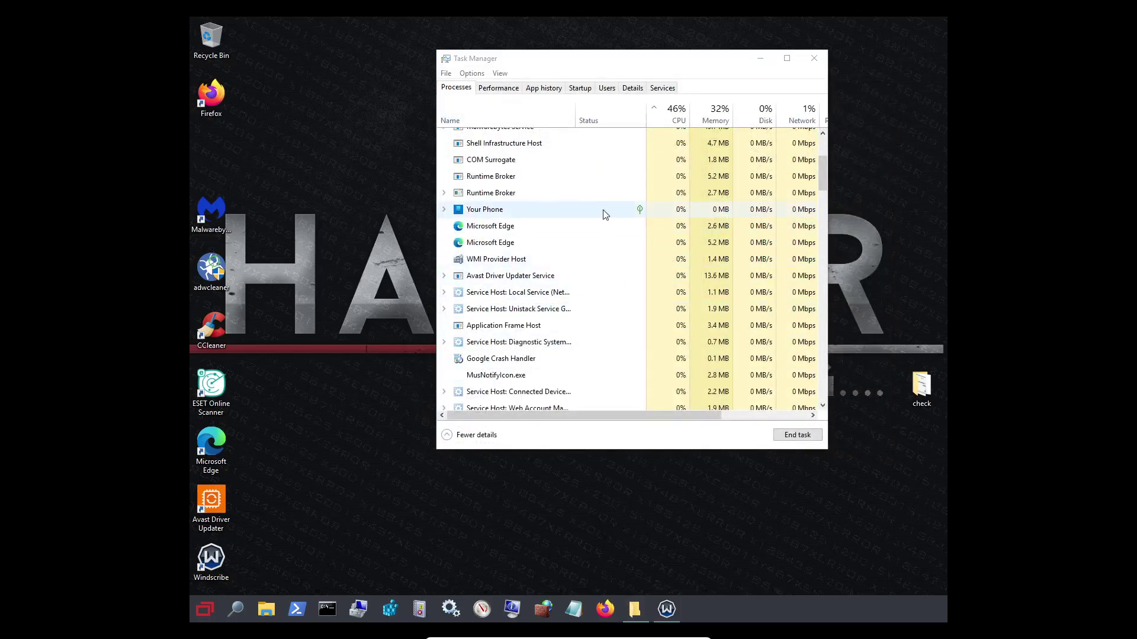
- Maximize Task Manager and sort the running processes by CPU usage, highest first
scroll(610, 311, up, 3)
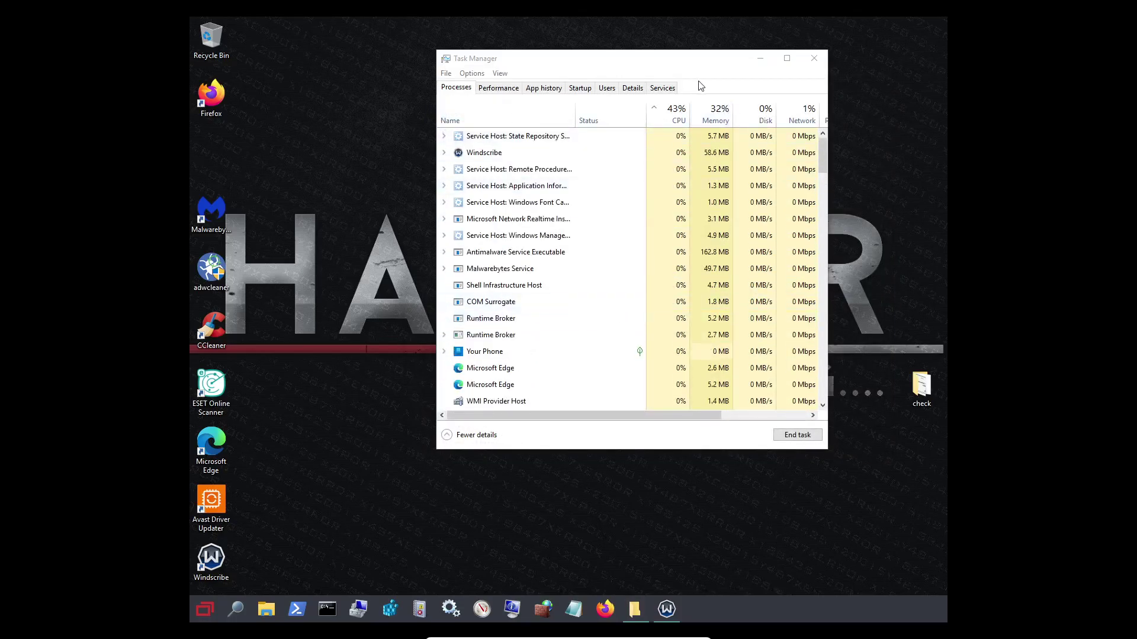
click(716, 115)
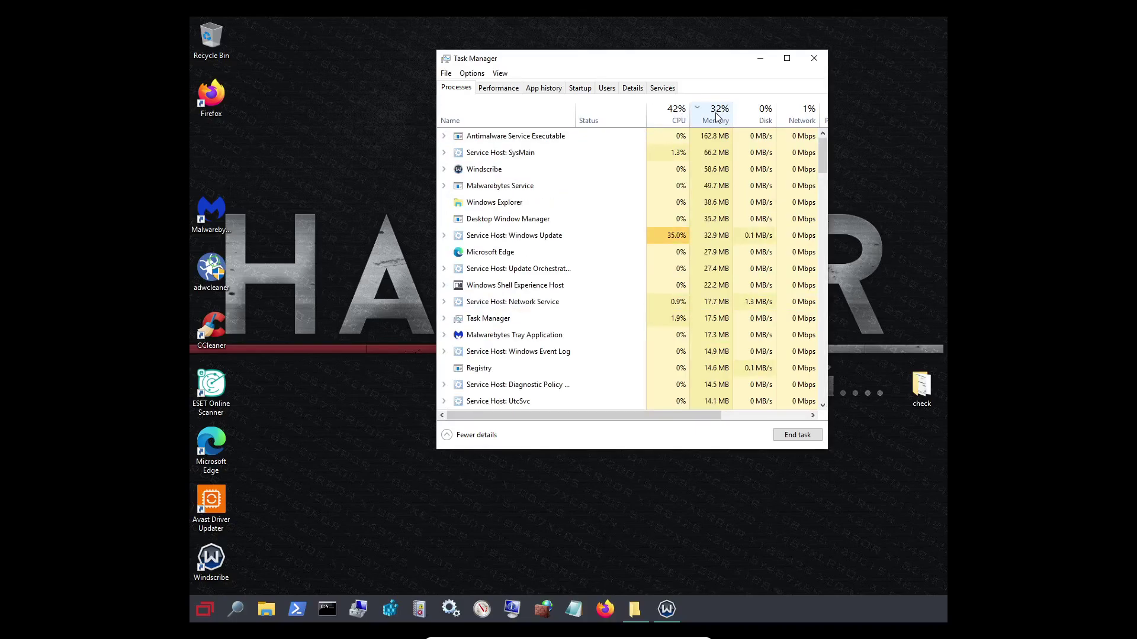
scroll(713, 332, down, 1)
scroll(713, 332, up, 1)
click(787, 58)
click(429, 77)
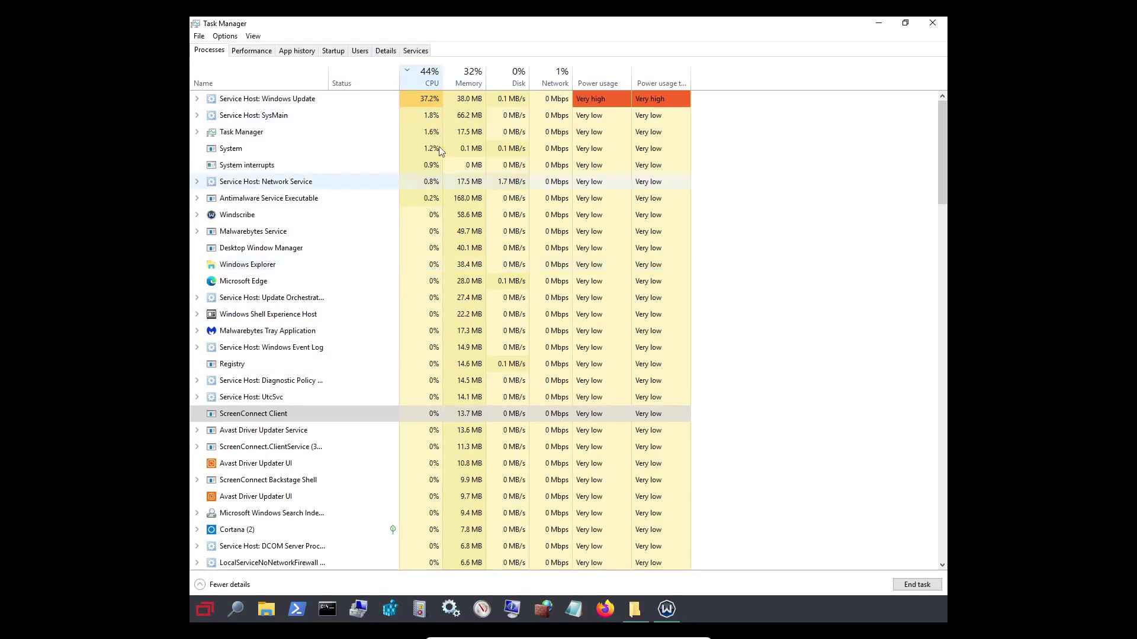
- End the ScreenConnect Client process
right_click(309, 430)
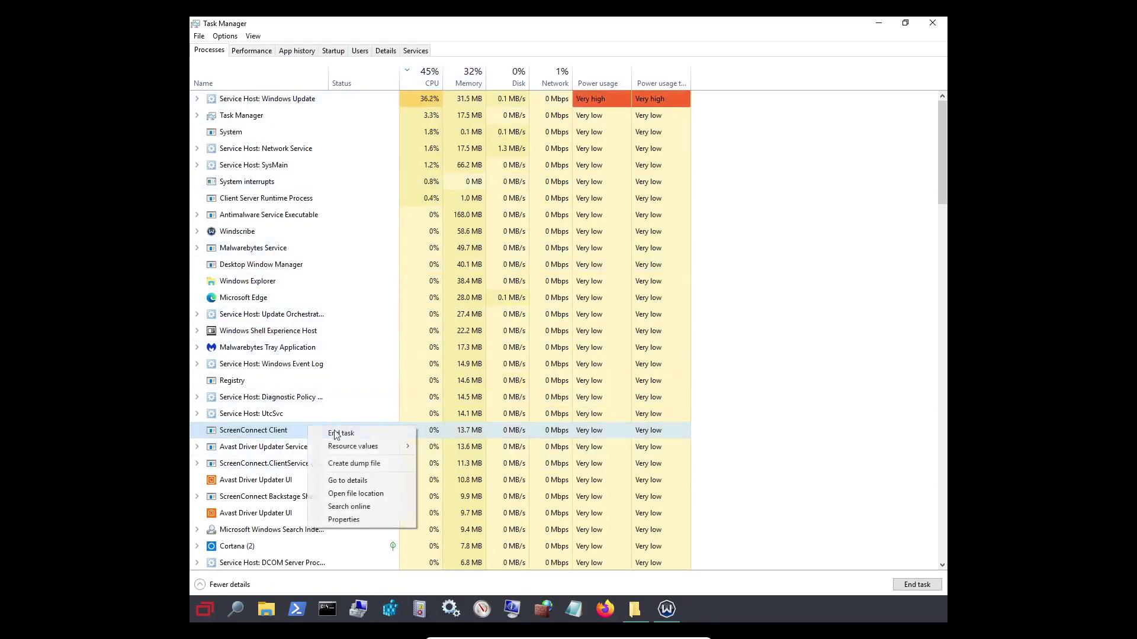
click(367, 433)
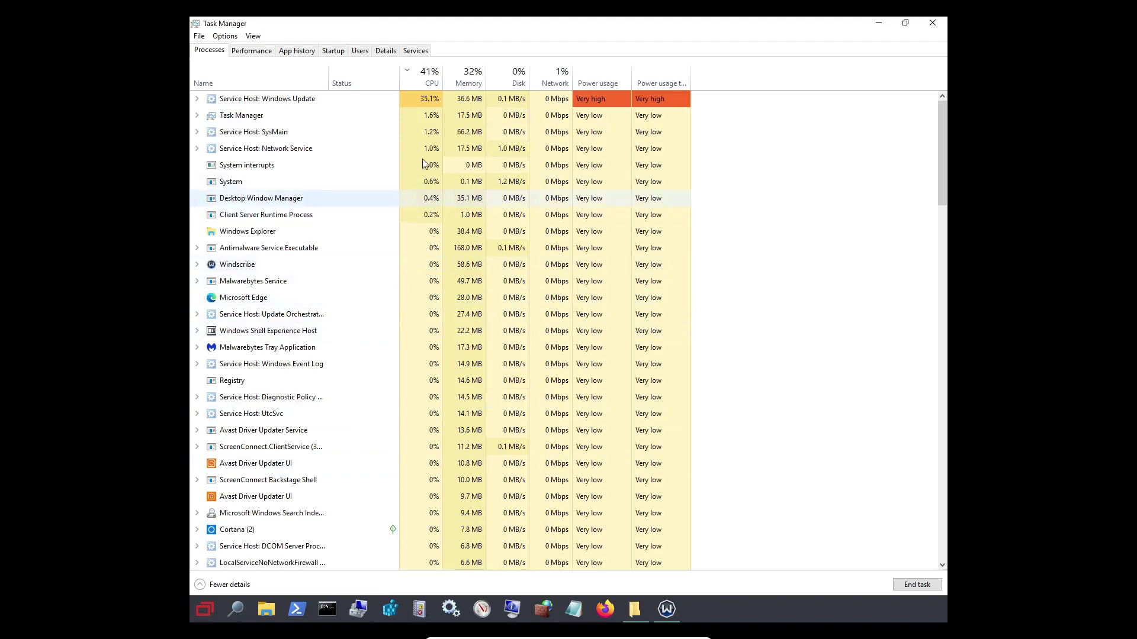
- Try to end the Client Server Runtime Process with unsaved data abandoned, and dismiss the shutdown confirmation
click(296, 215)
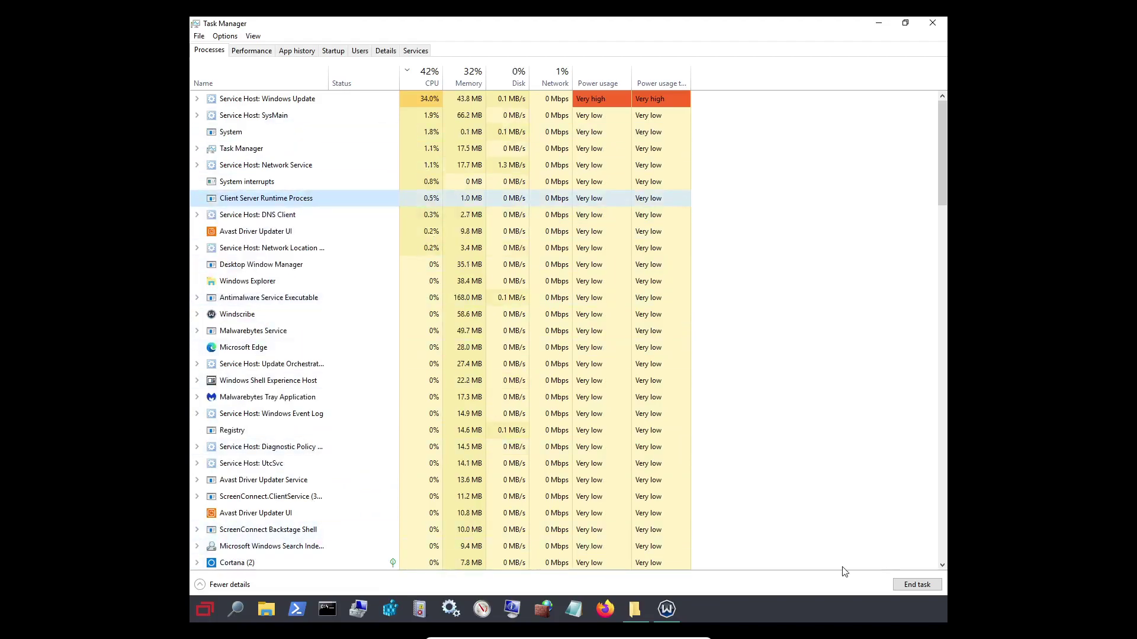
click(915, 585)
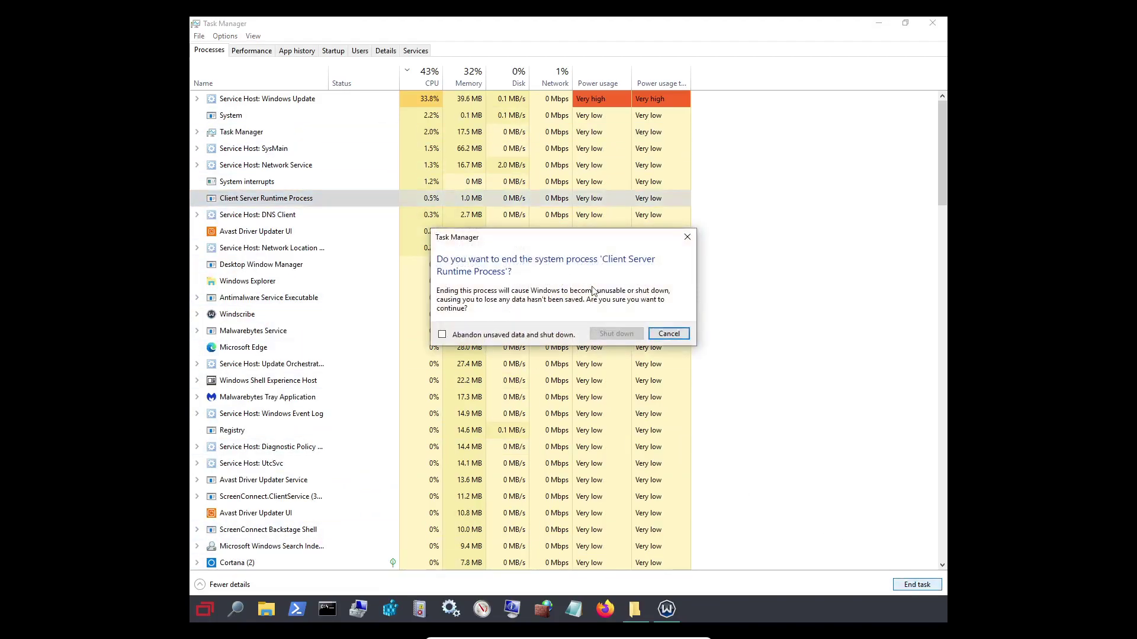
click(492, 338)
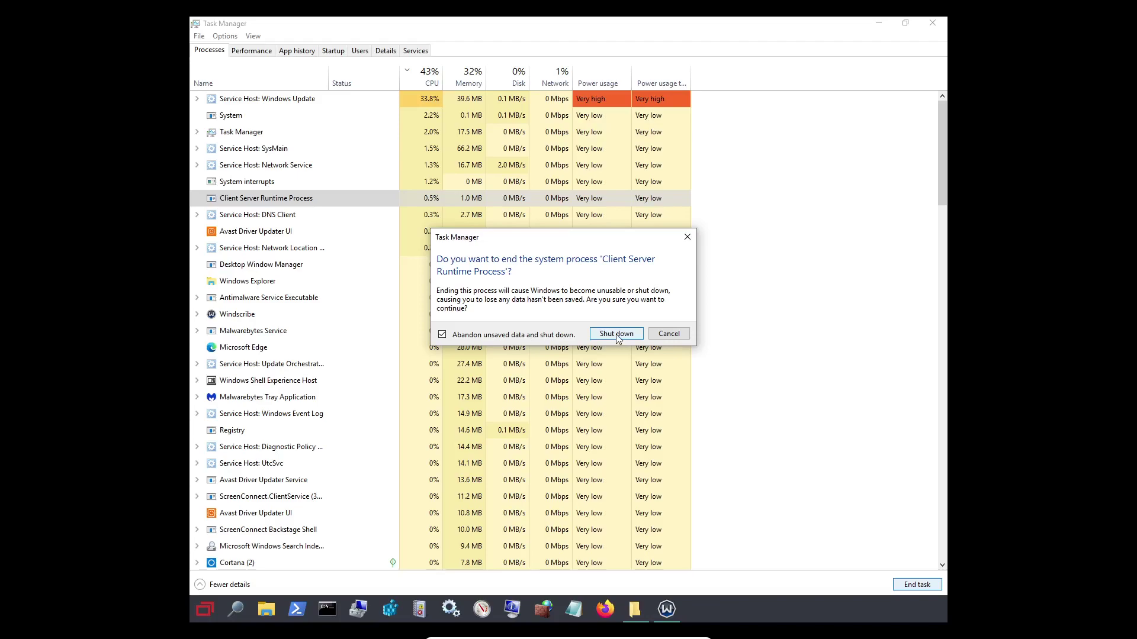
click(688, 236)
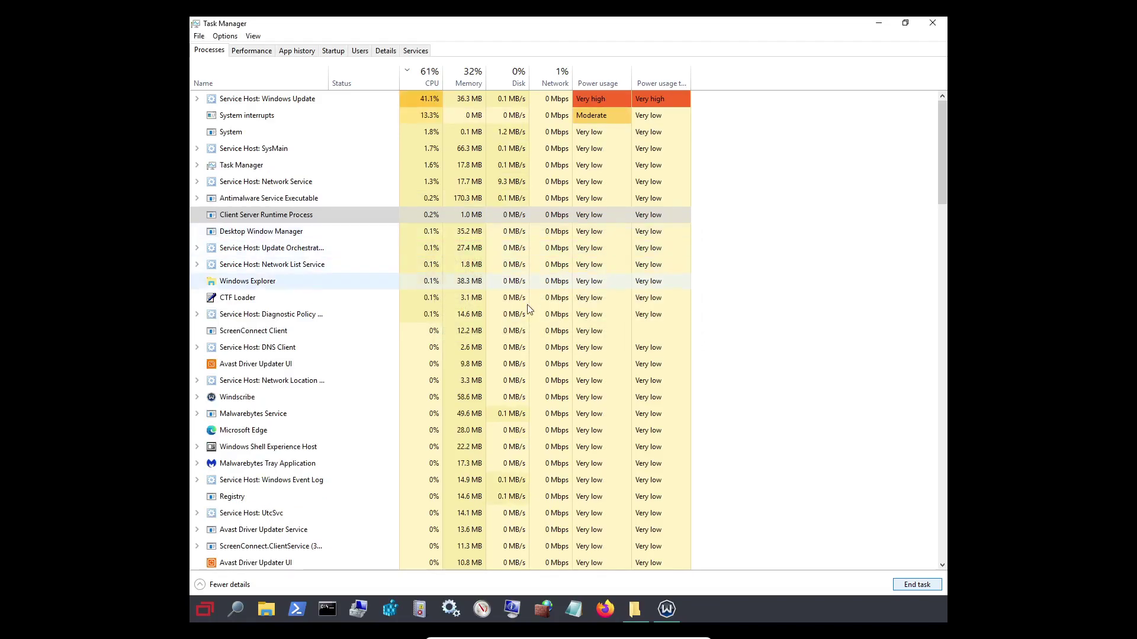
- End the ScreenConnect.ClientService process, expand the ScreenConnect Backstage Shell process, and switch to its window
click(340, 546)
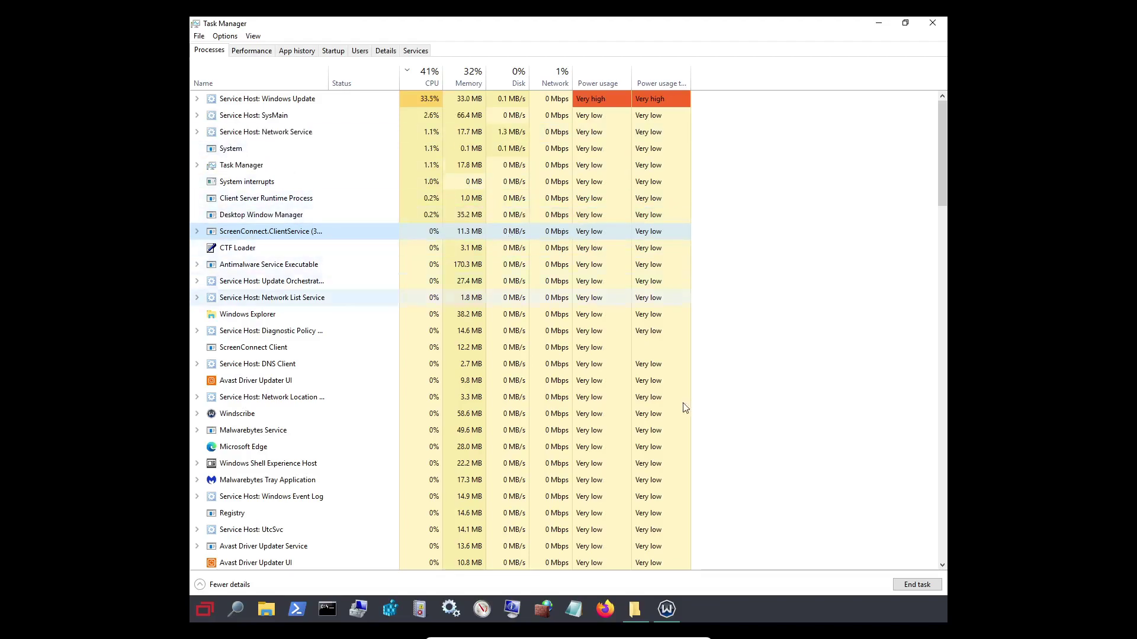
click(911, 586)
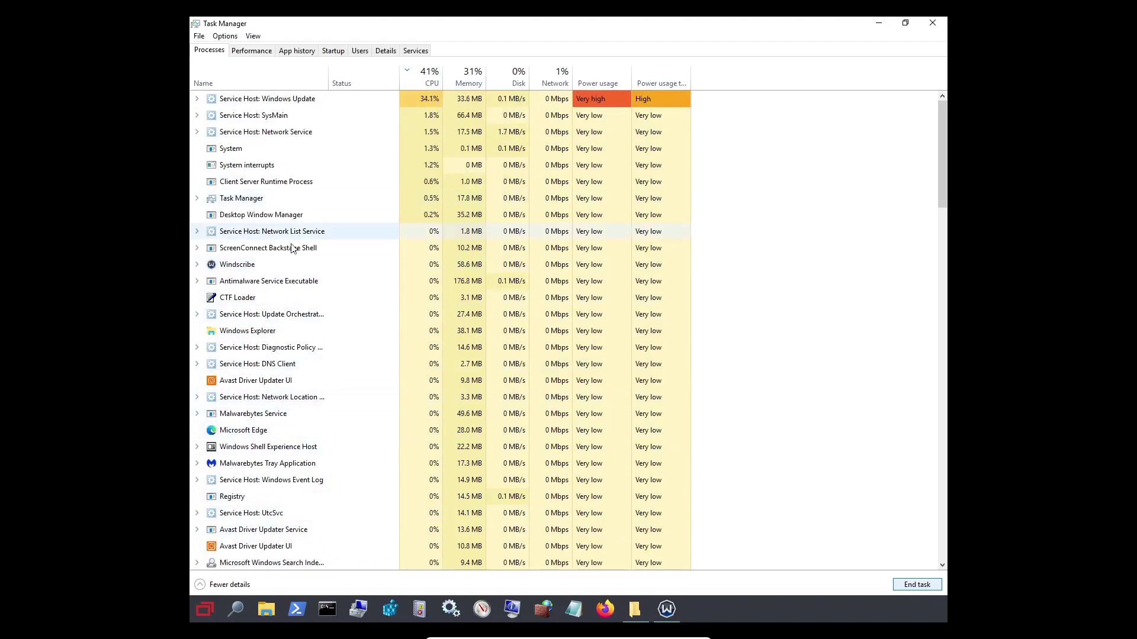
click(255, 249)
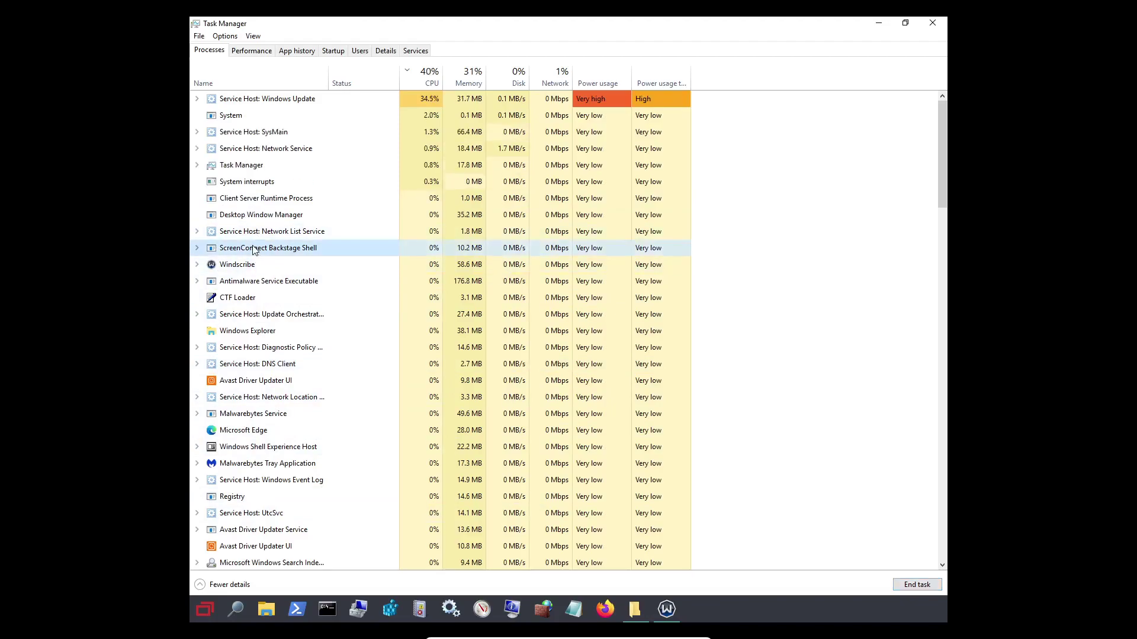
click(200, 247)
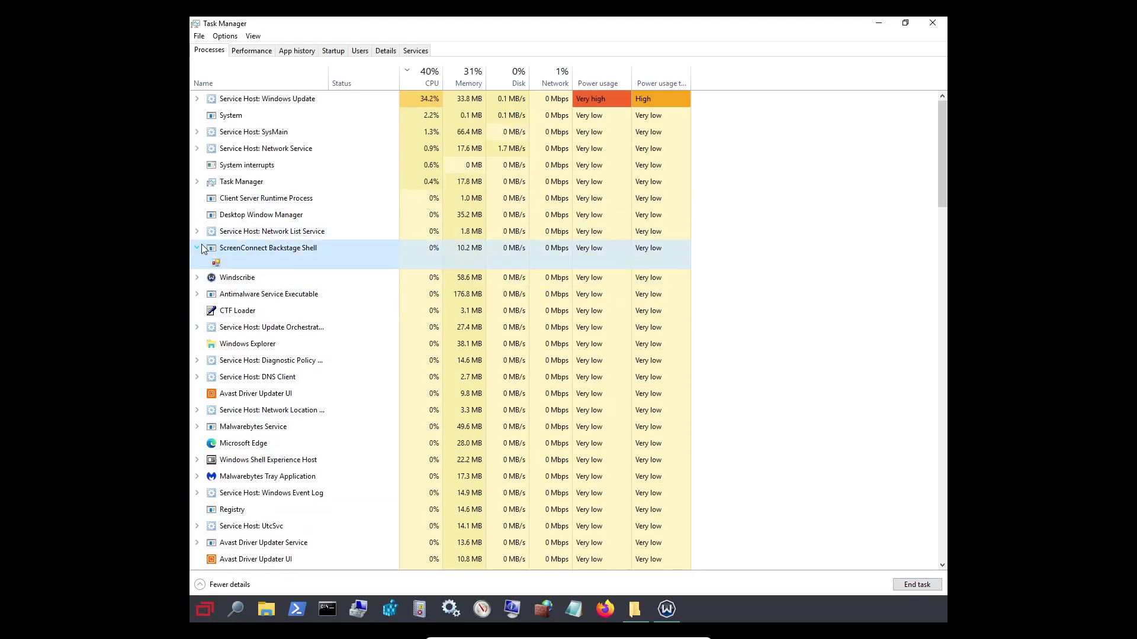
right_click(223, 266)
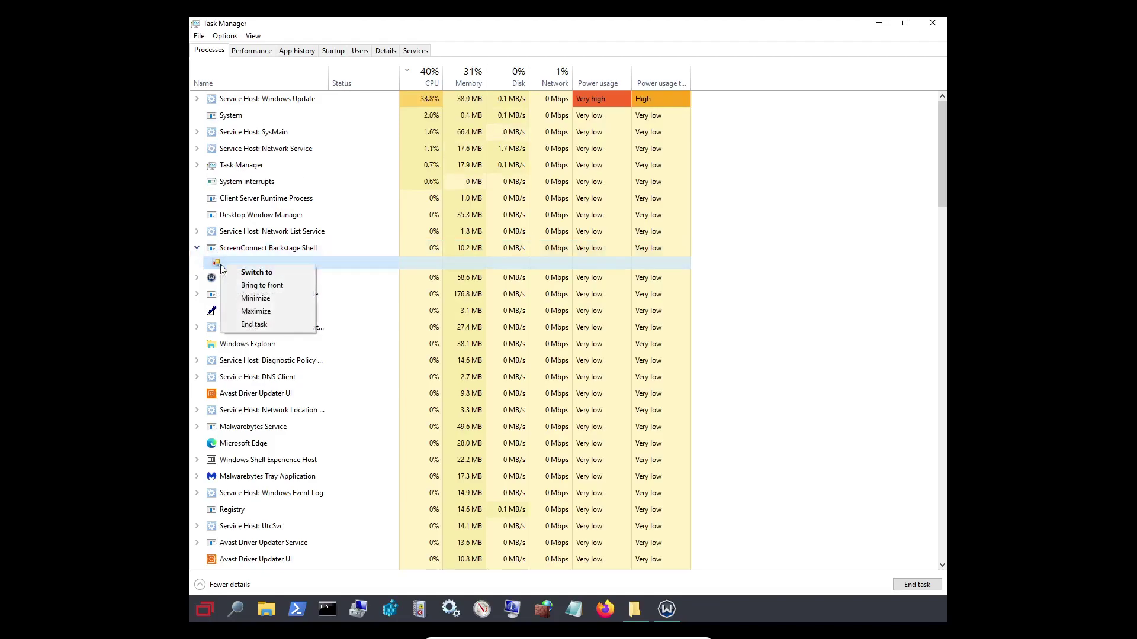
click(259, 272)
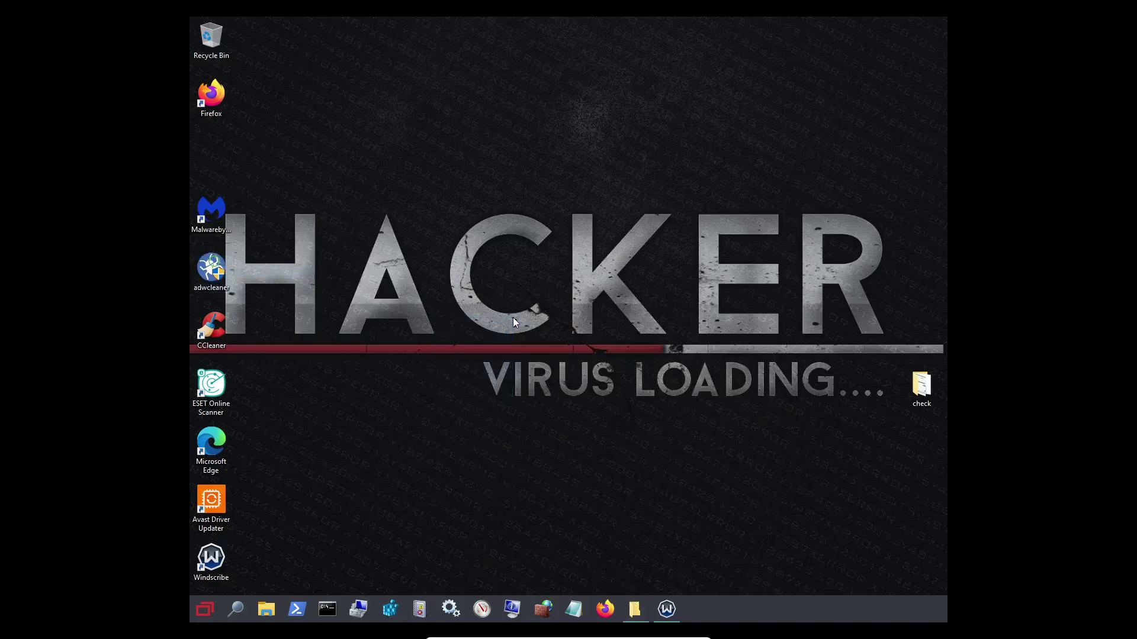
- Reopen Task Manager maximized, end the ScreenConnect Backstage Shell process, and close Task Manager
key(ctrl+shift+Escape)
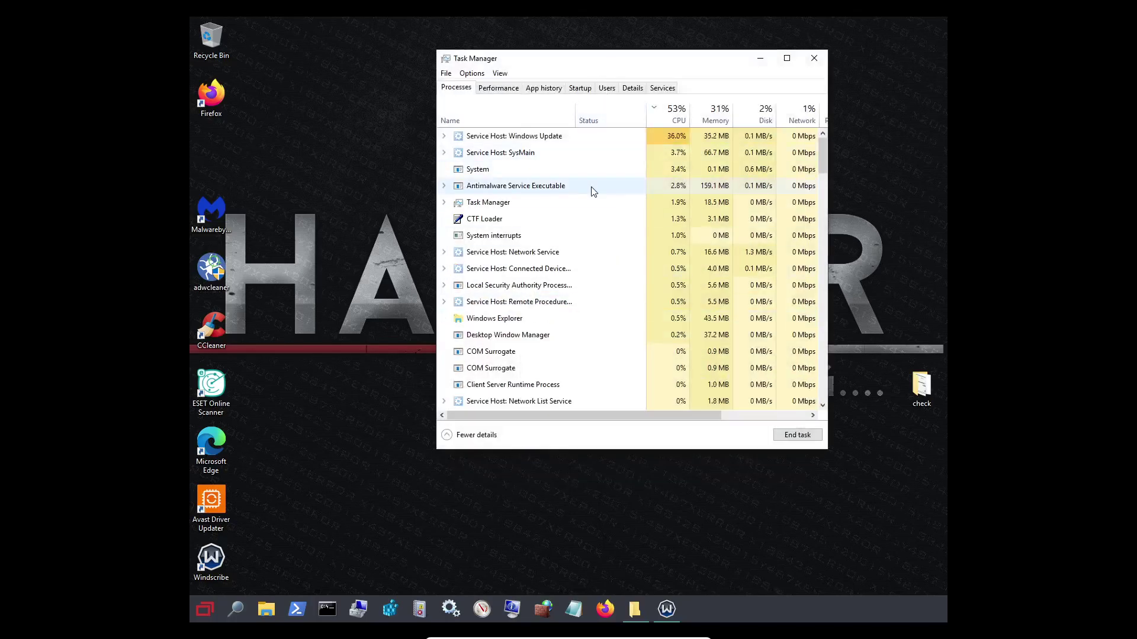
click(786, 58)
click(320, 345)
click(900, 584)
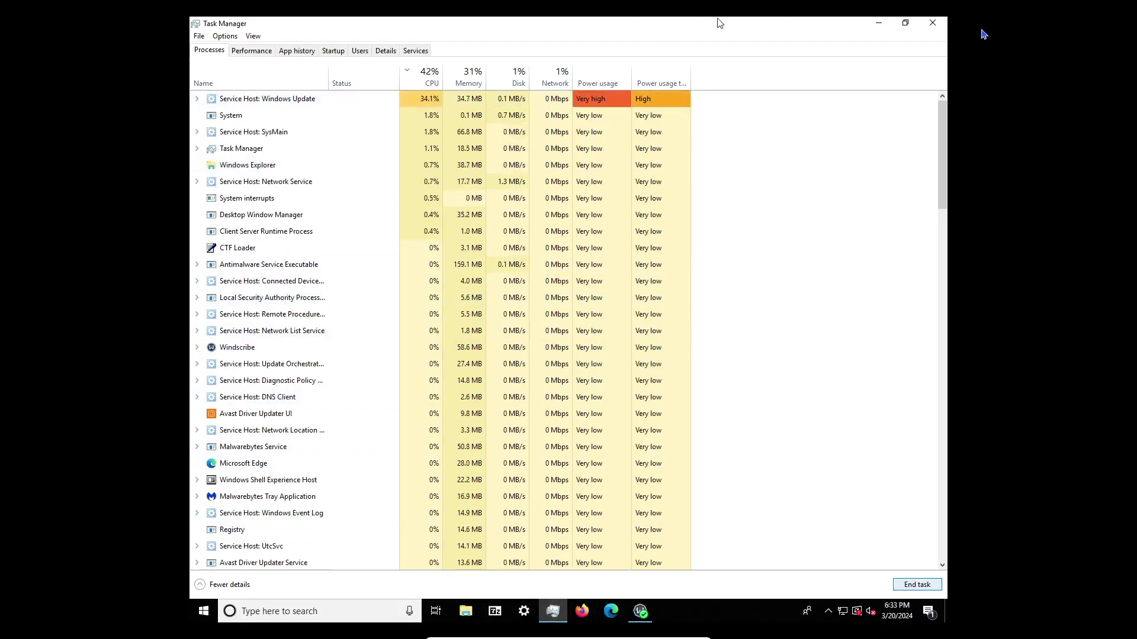
click(933, 22)
click(477, 612)
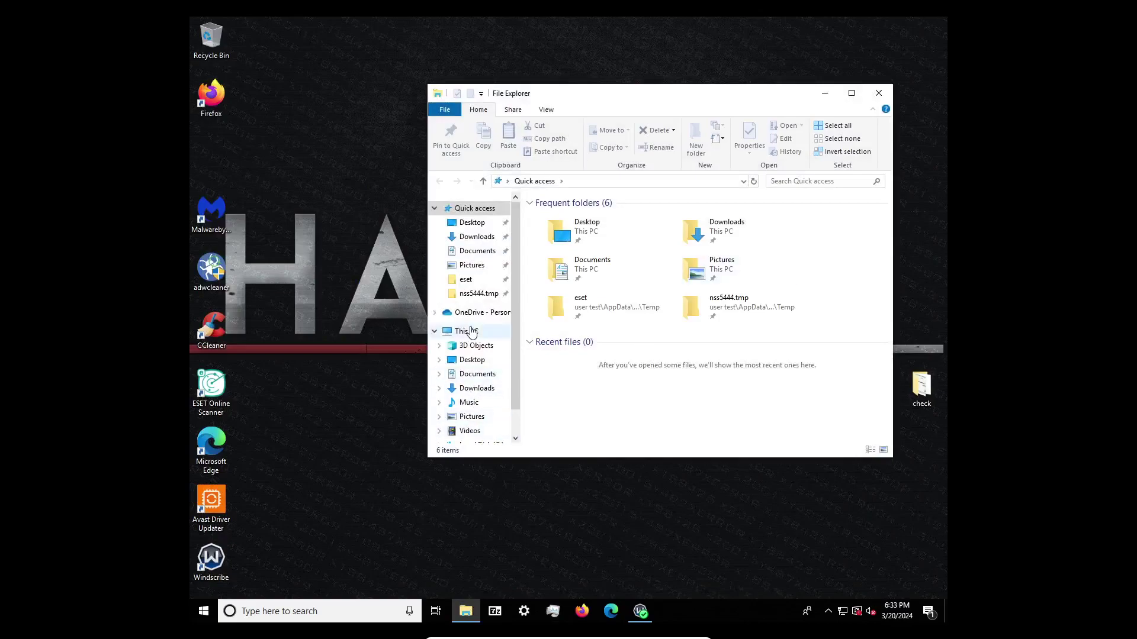
scroll(474, 394, down, 1)
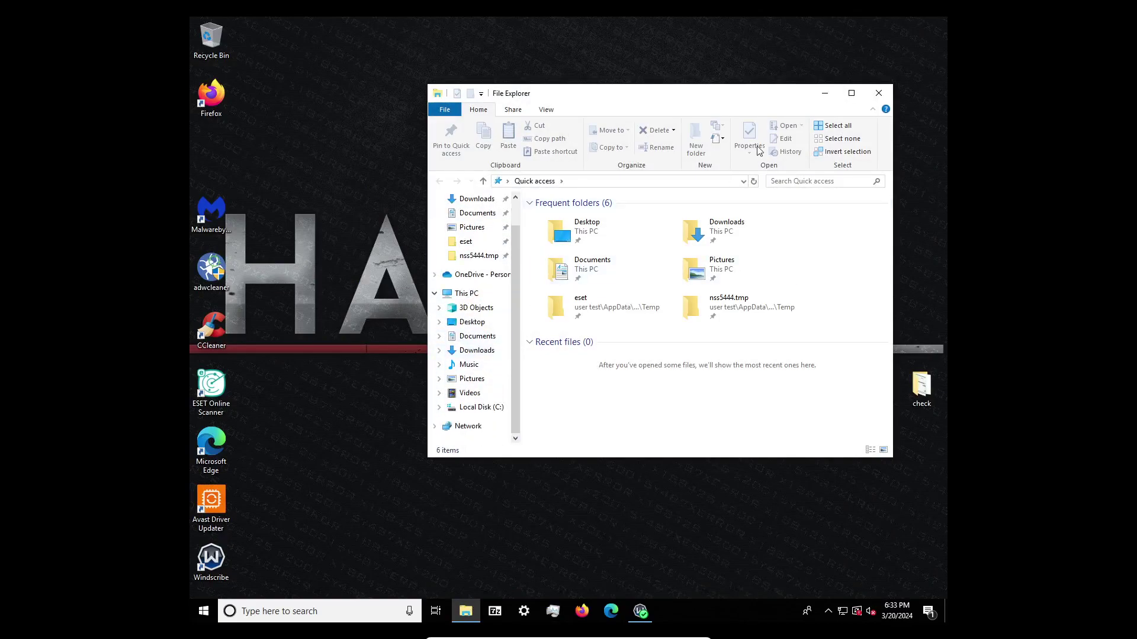
click(886, 92)
right_click(466, 611)
key(Escape)
- Open File Explorer and go to the AppData\Local folder of the user test profile on Local Disk (C:)
click(466, 611)
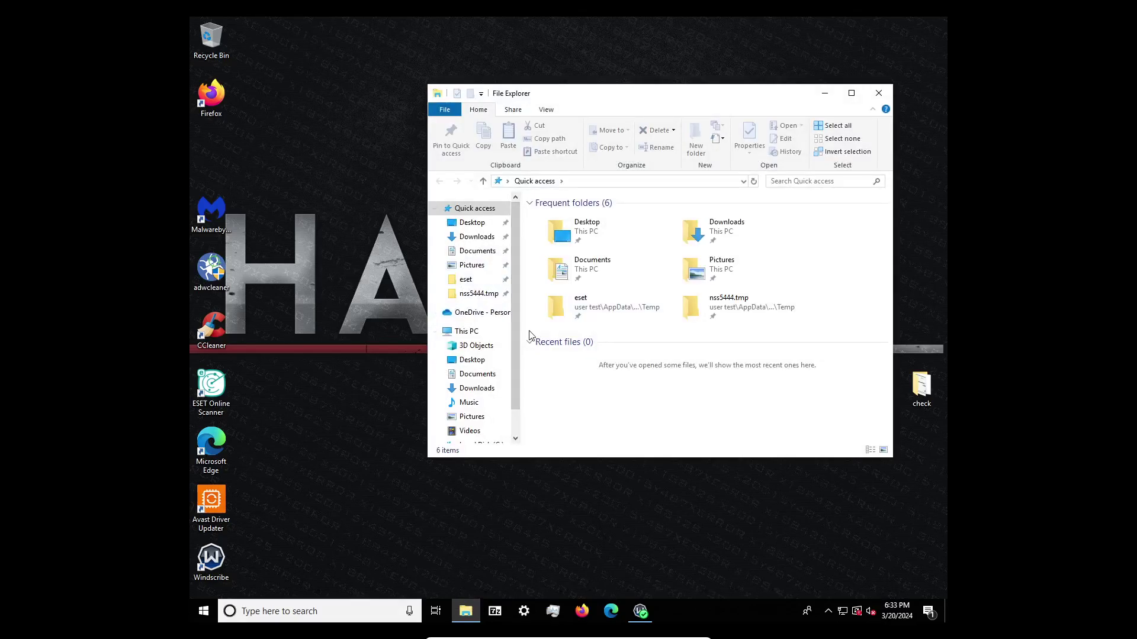
scroll(483, 262, down, 1)
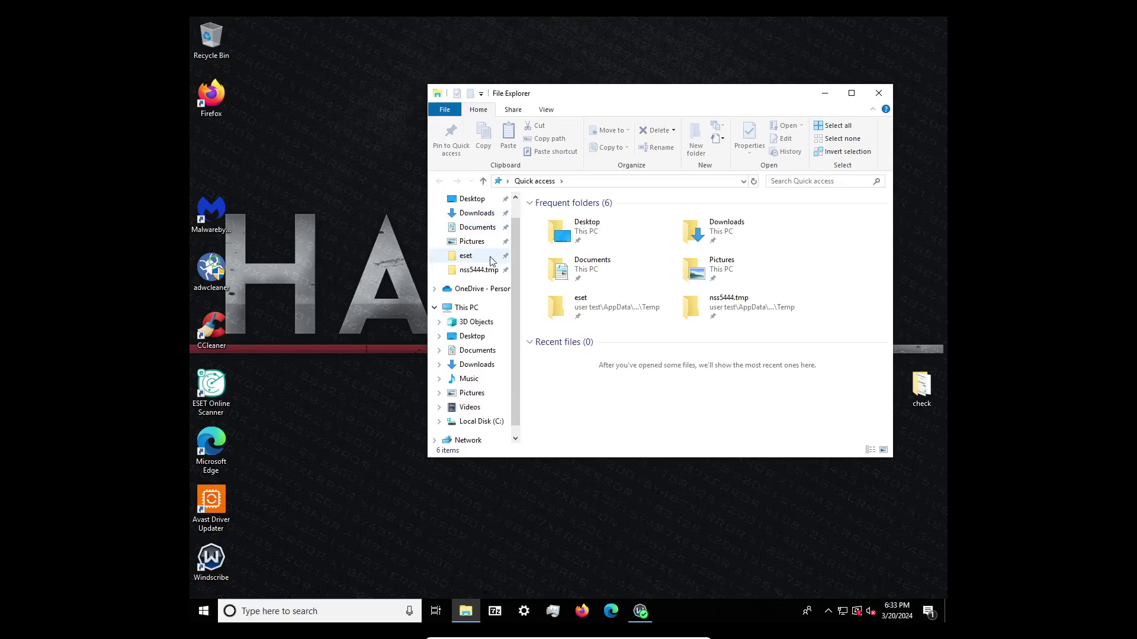
click(498, 414)
click(476, 421)
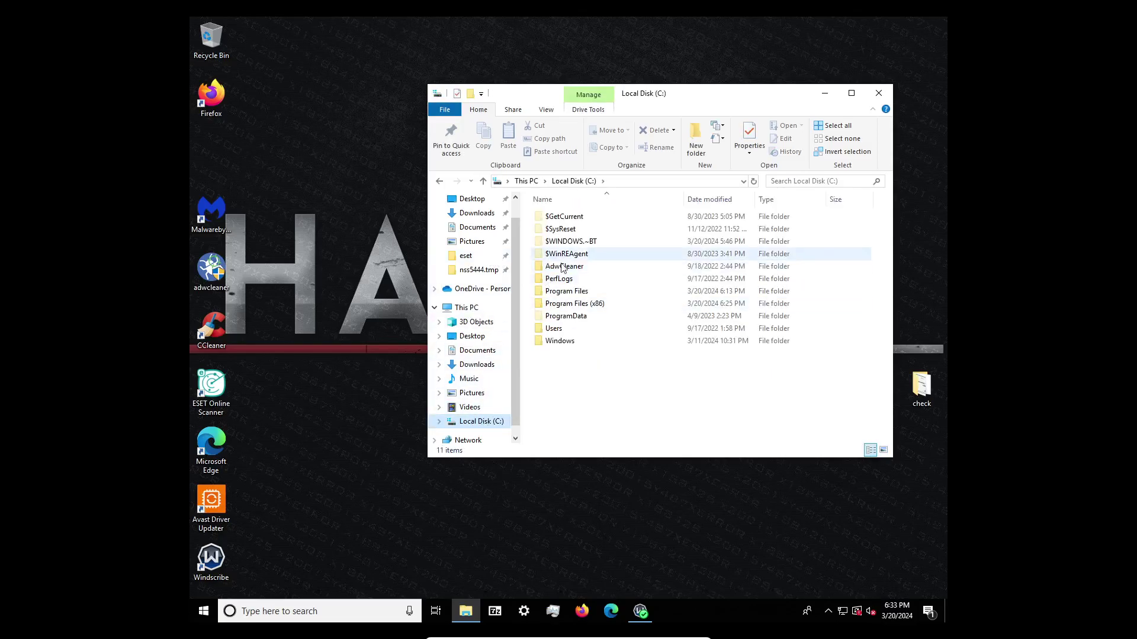
double_click(556, 329)
click(554, 241)
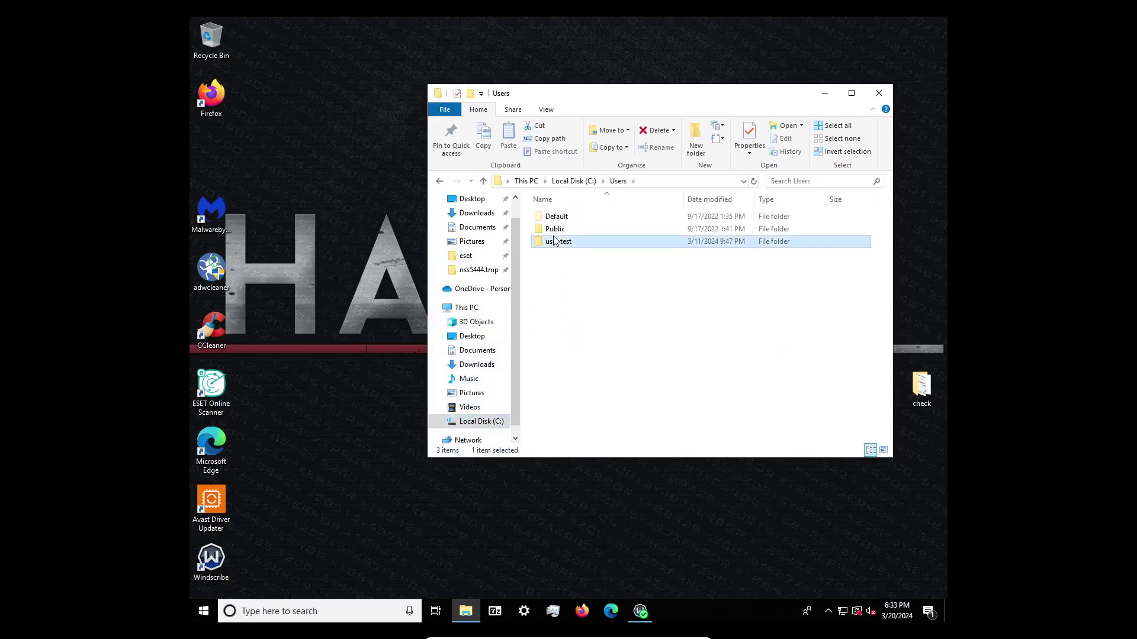
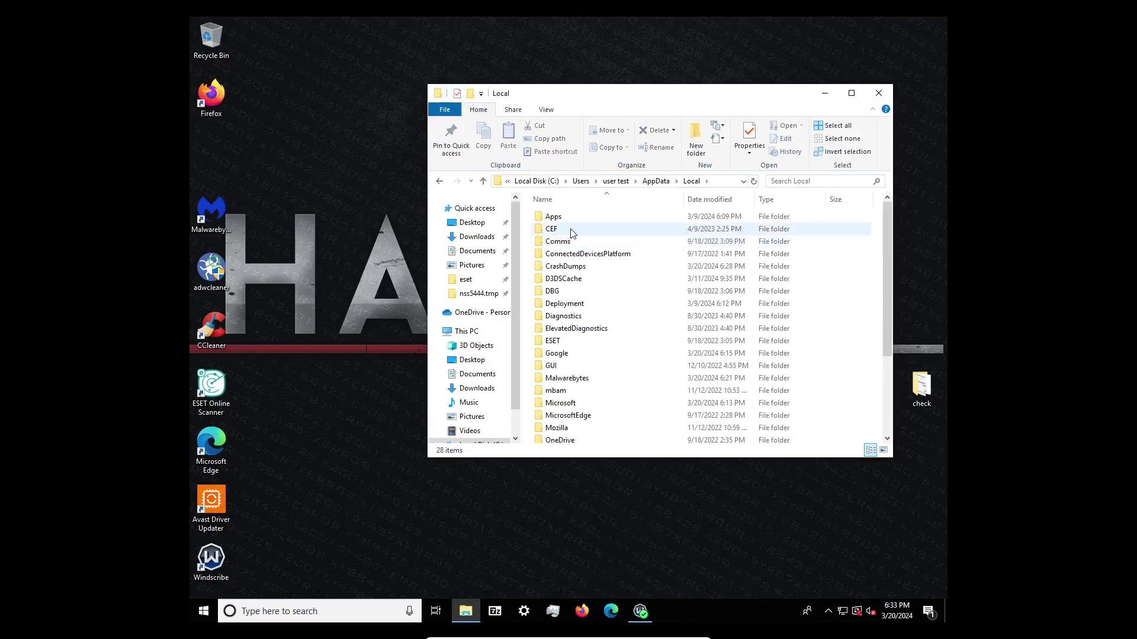
- Open the Apps folder and delete its 2.0 folder
double_click(558, 221)
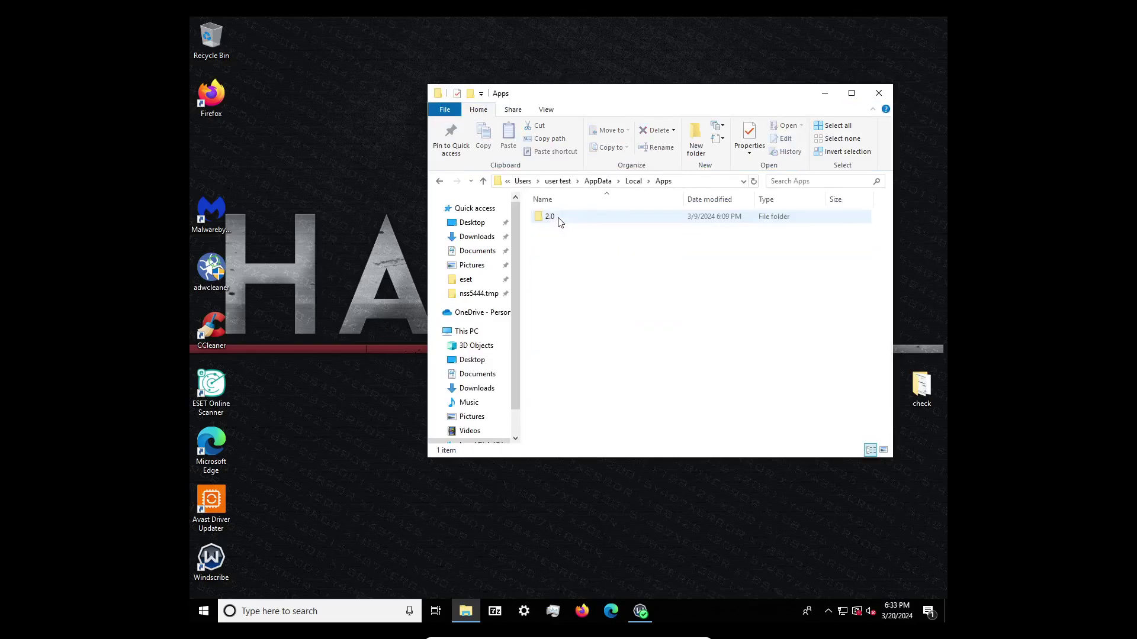
click(584, 220)
key(Delete)
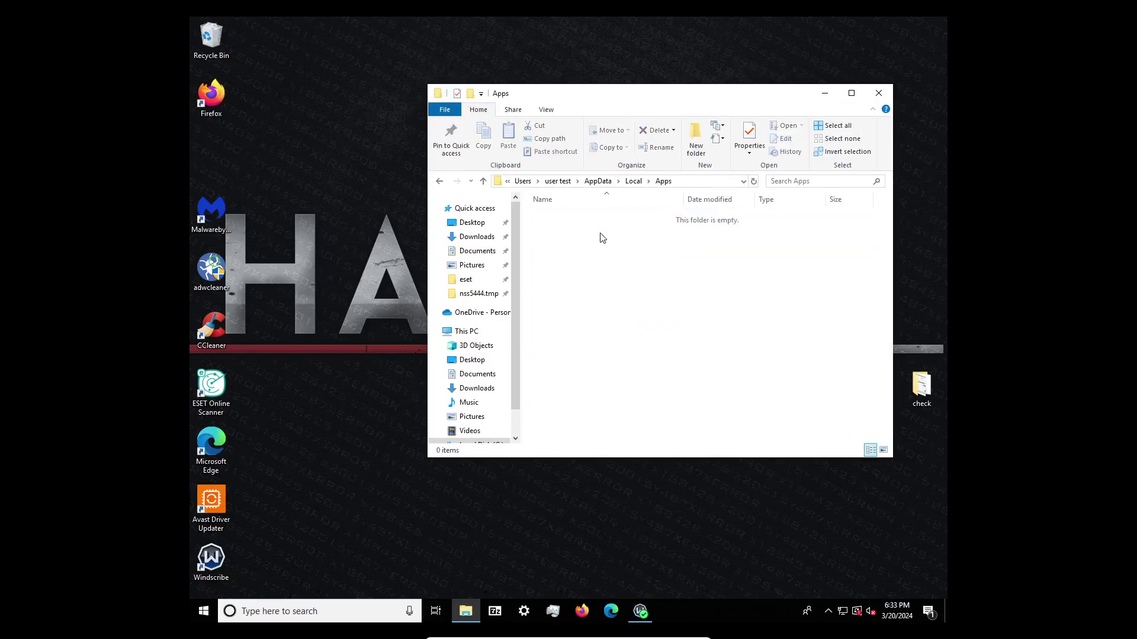
- Empty the Recycle Bin to permanently remove the deleted 2.0 folder, and close its window
double_click(212, 44)
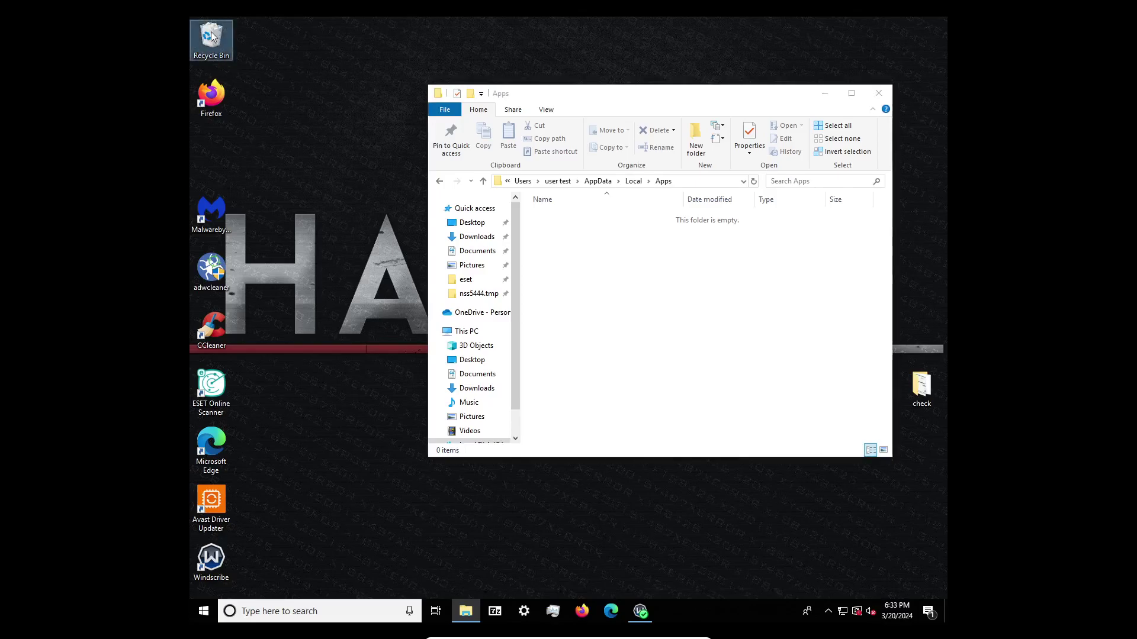
click(481, 173)
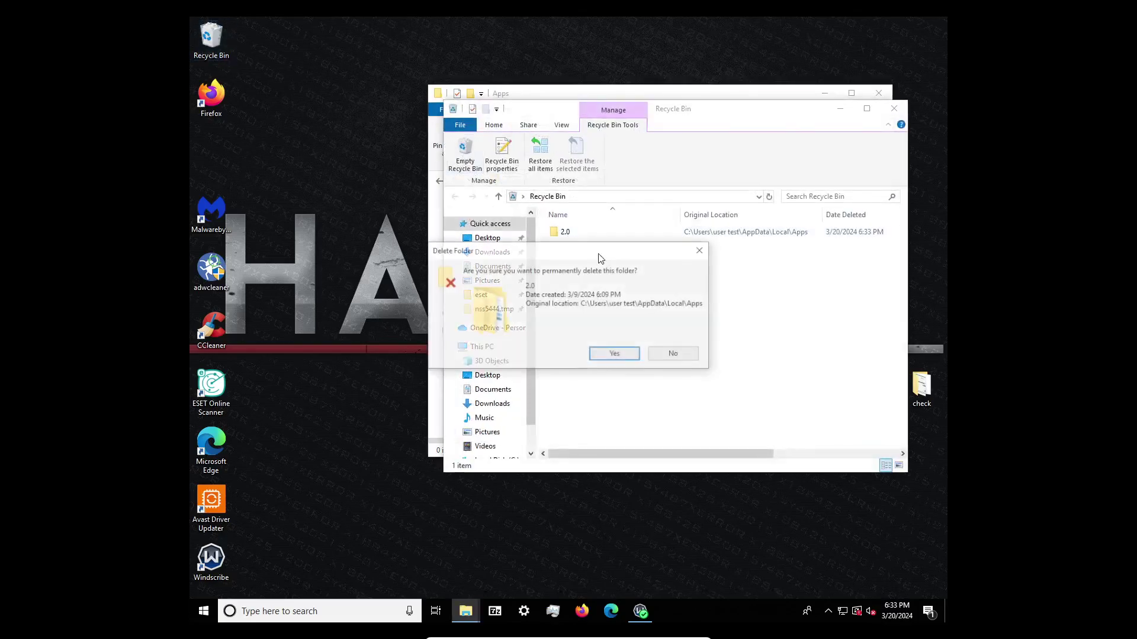
click(630, 354)
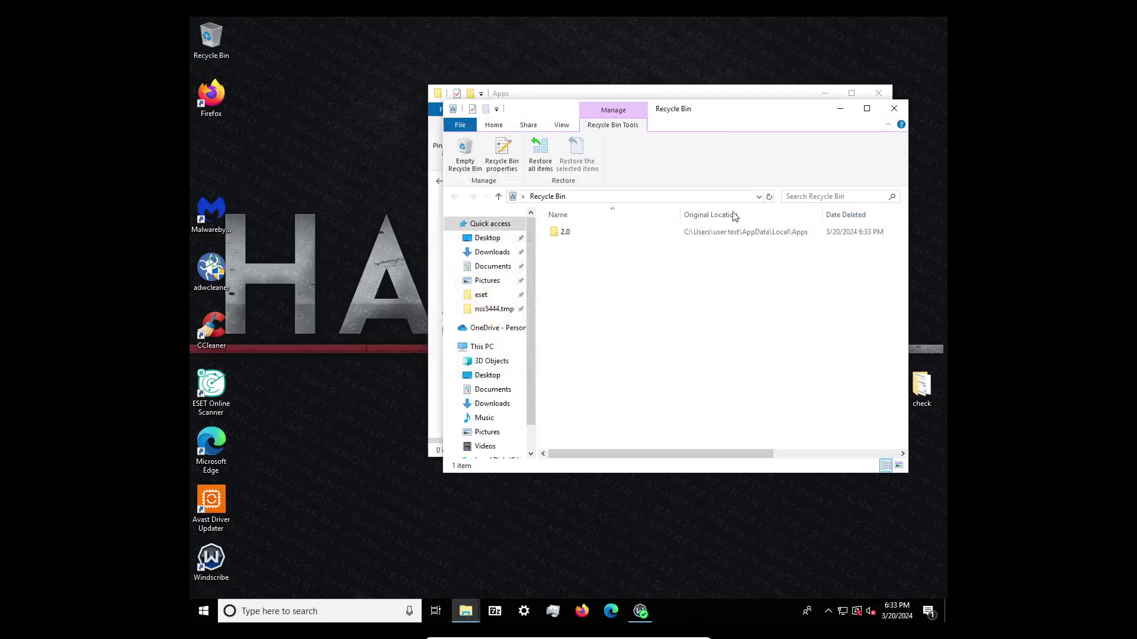
click(894, 108)
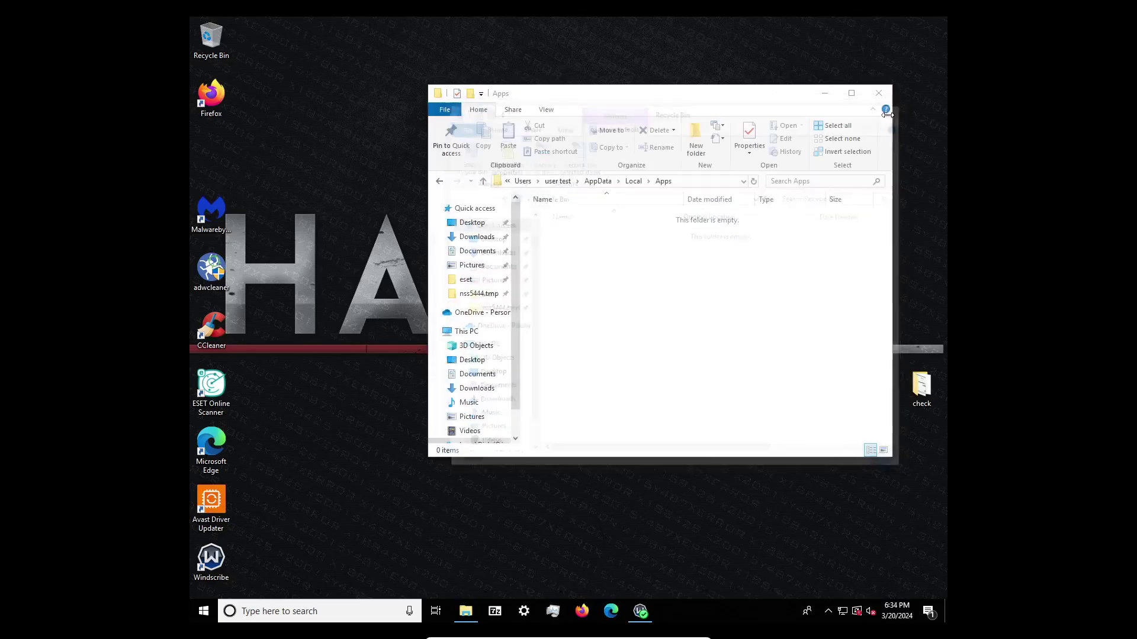
- Go back to AppData\Local and delete the Apps folder
key(BackSpace)
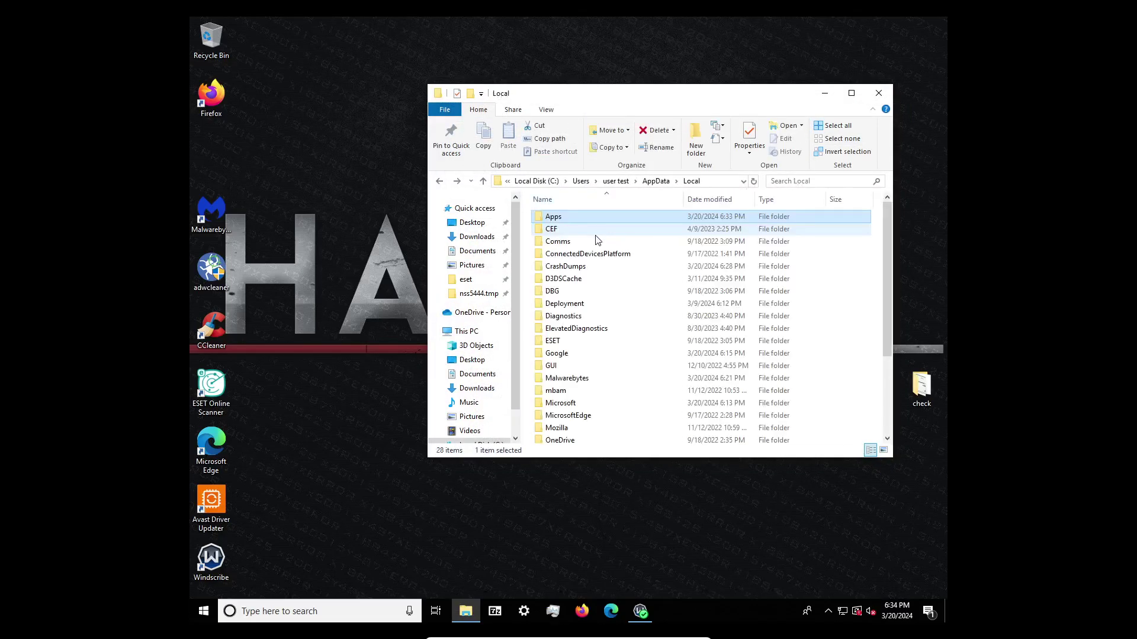
key(Delete)
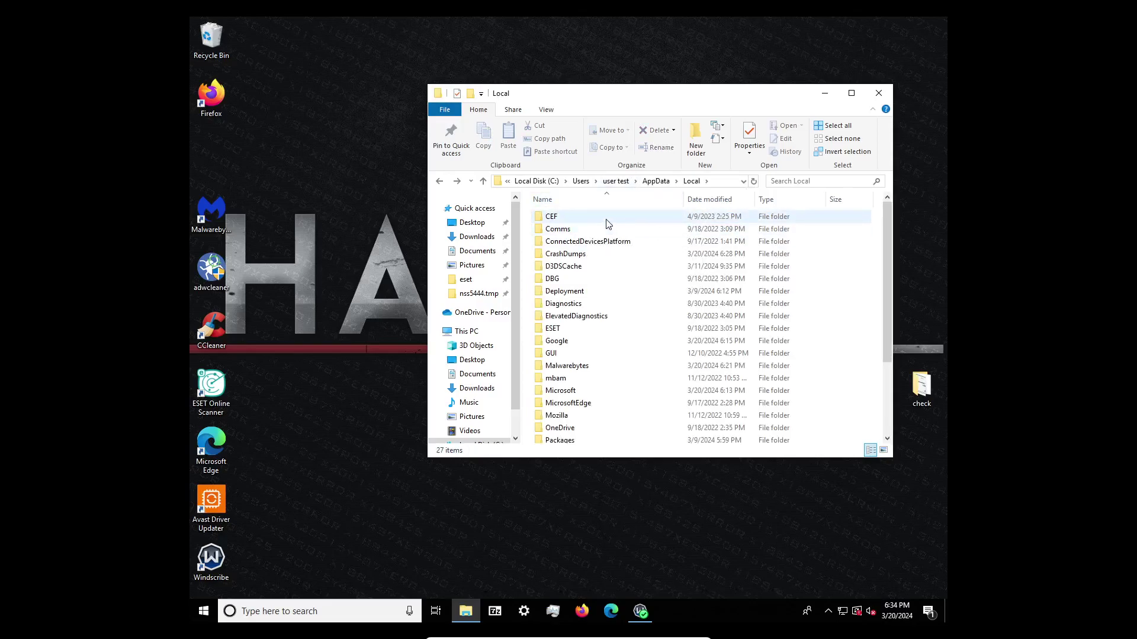
- Look through the Local folder's remaining items and sort them by modification date, oldest first
scroll(607, 224, down, 3)
scroll(608, 224, up, 3)
click(722, 200)
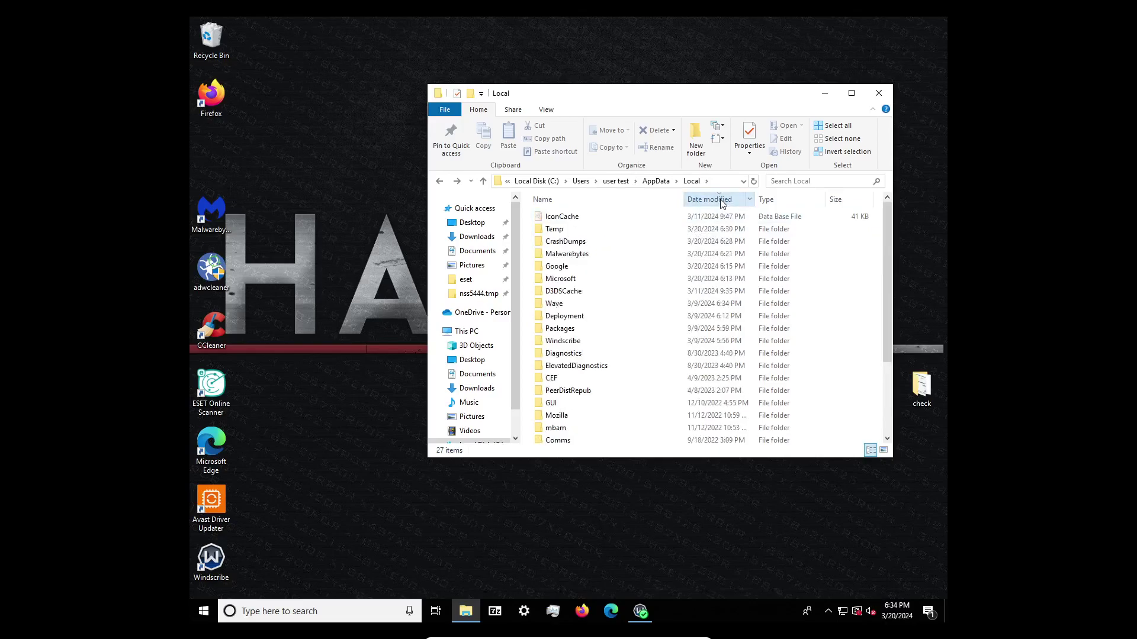
click(721, 200)
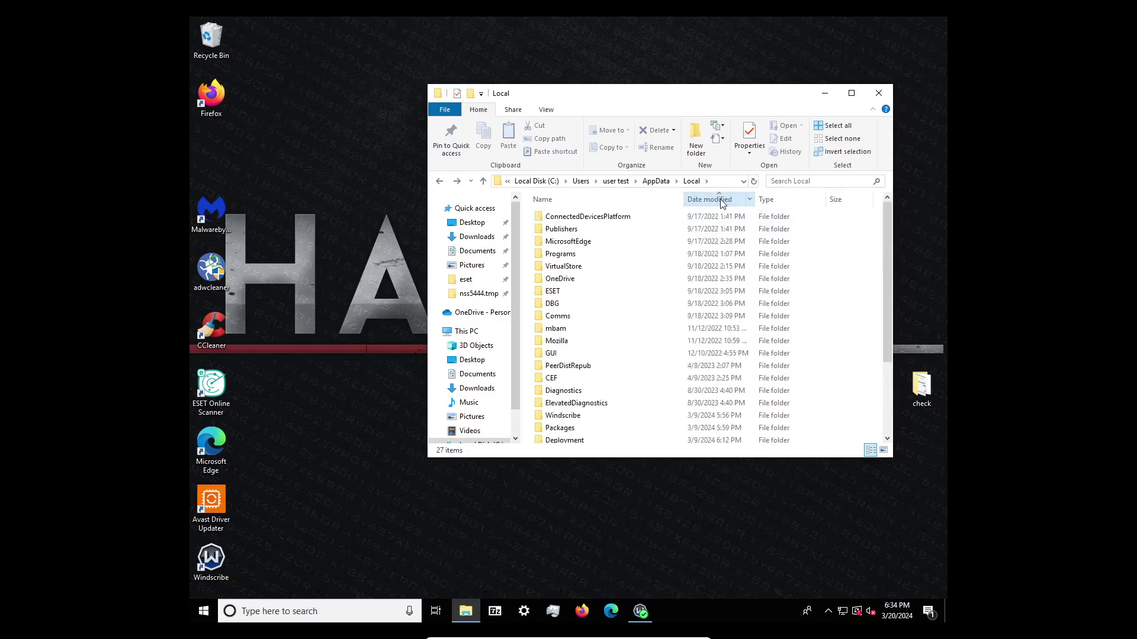
- Inspect the ConnectedDevicesPlatform folder and its L.user test subfolder, and return to Local with the folder kept
double_click(662, 222)
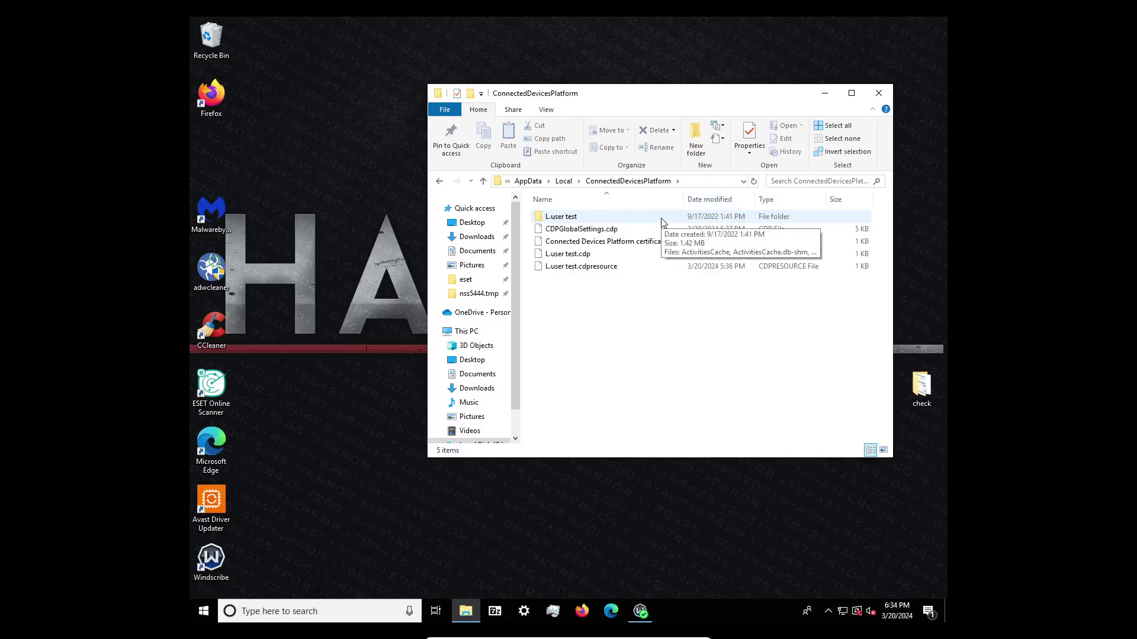
double_click(663, 219)
key(alt+Left)
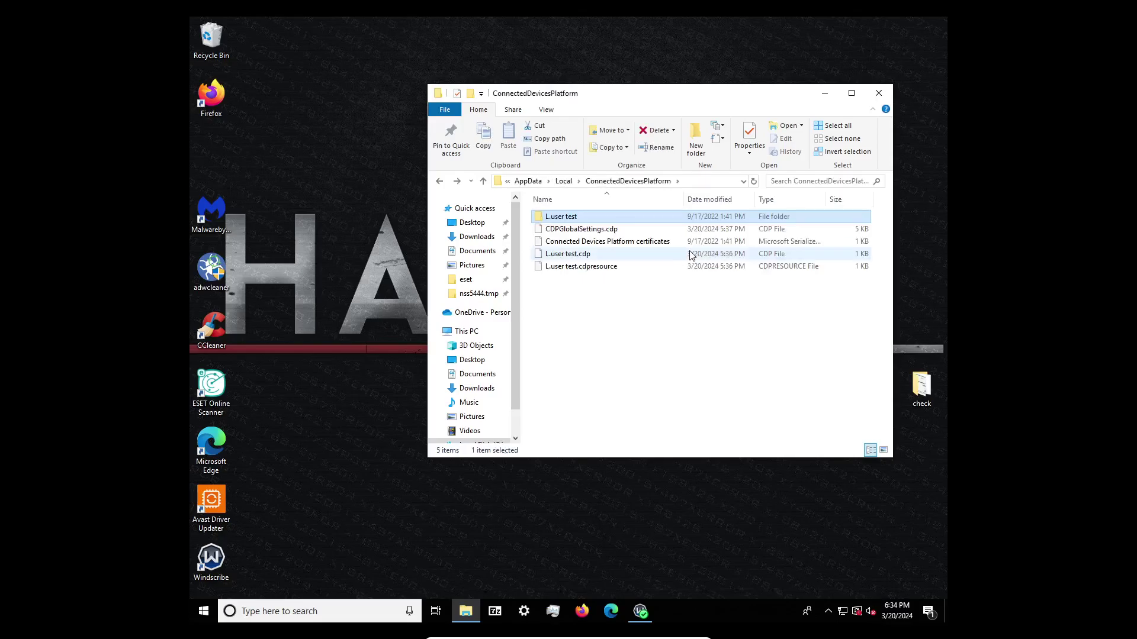
key(alt+Left)
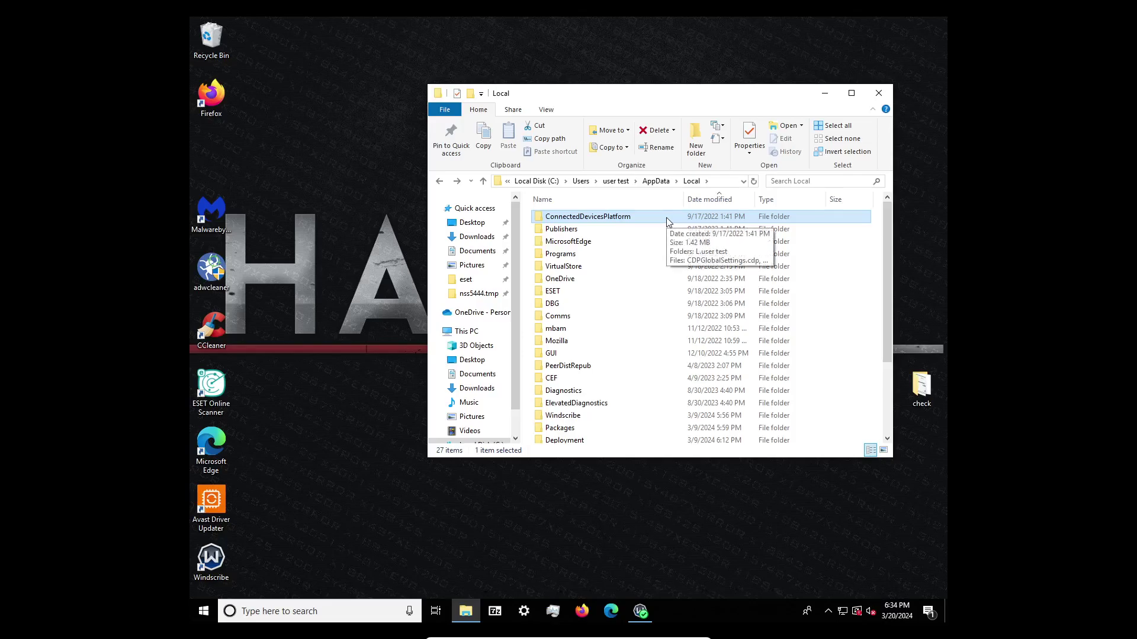
key(Delete)
key(Escape)
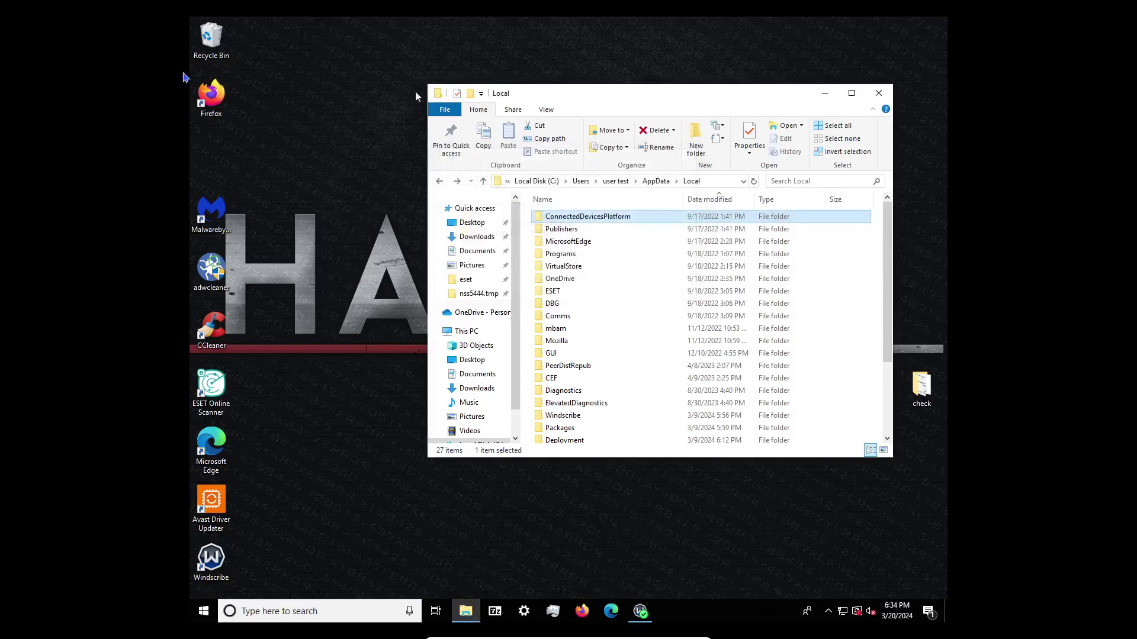
- Empty the Recycle Bin to permanently remove the deleted Apps folder, and close its window and the Local folder window
double_click(226, 42)
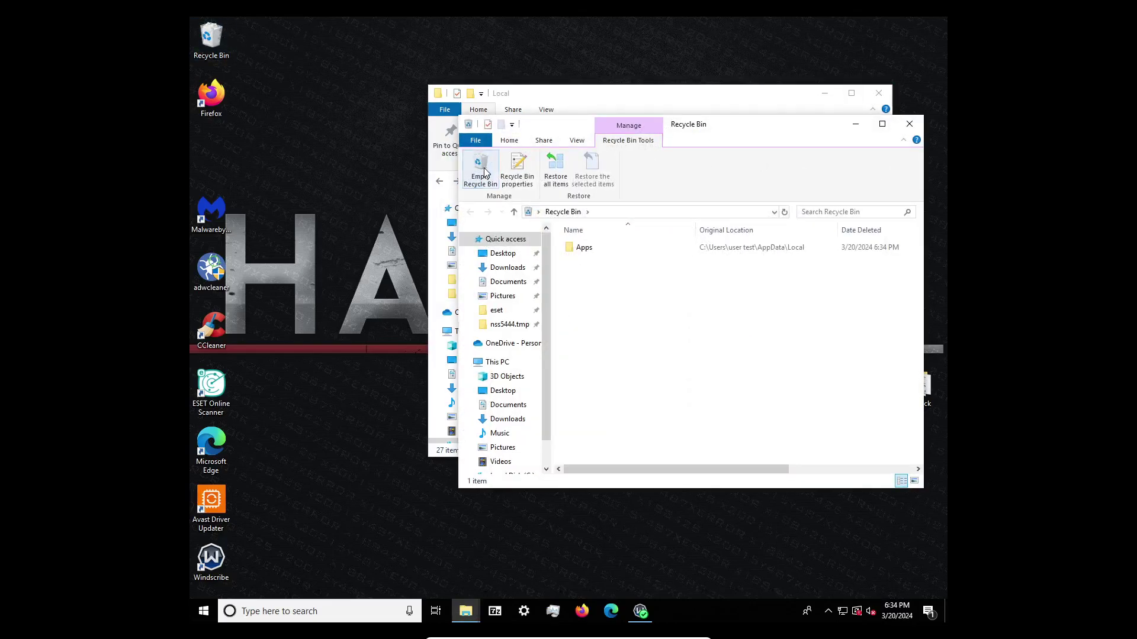
click(484, 172)
click(614, 362)
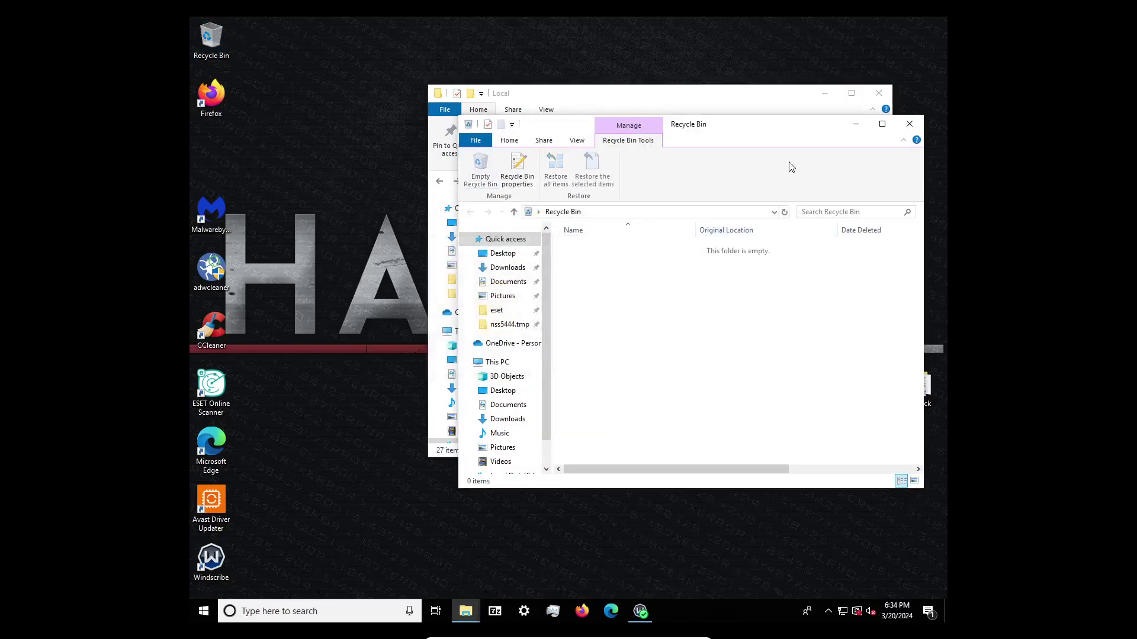
click(909, 127)
click(879, 93)
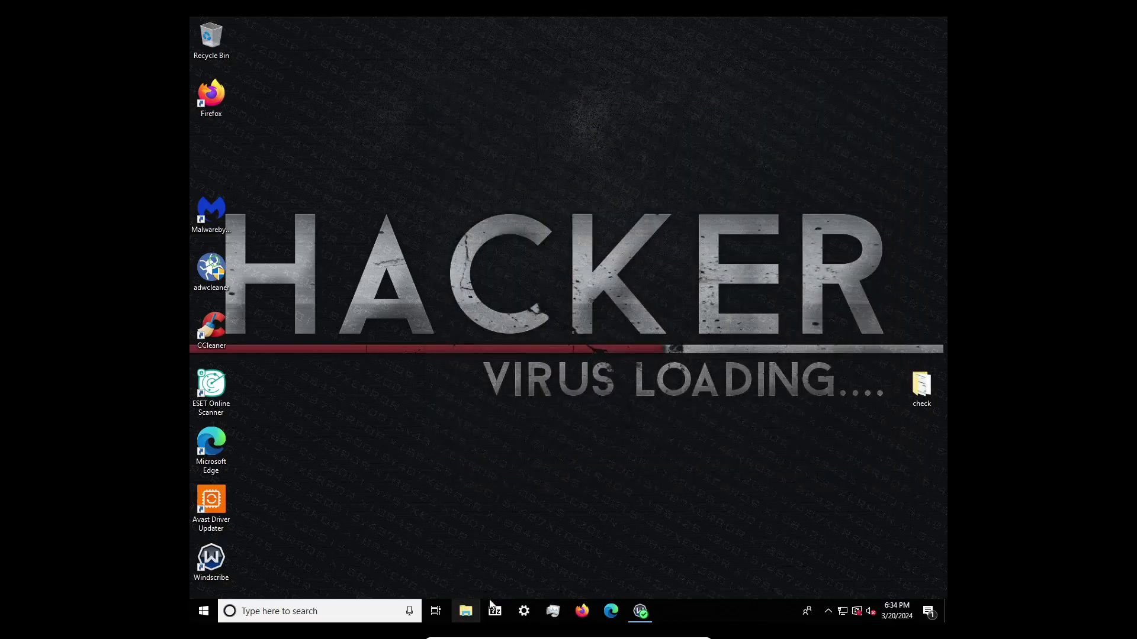
- Open Task Manager full screen and check the file location of the Services and Controller app process, closing the folder window again
click(551, 614)
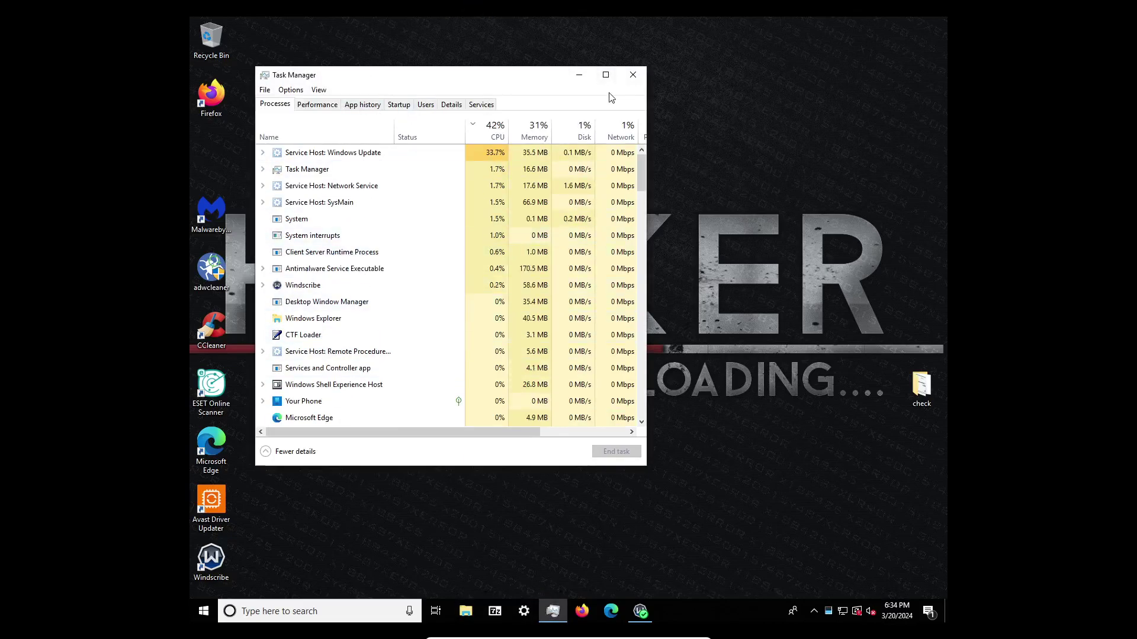
click(605, 74)
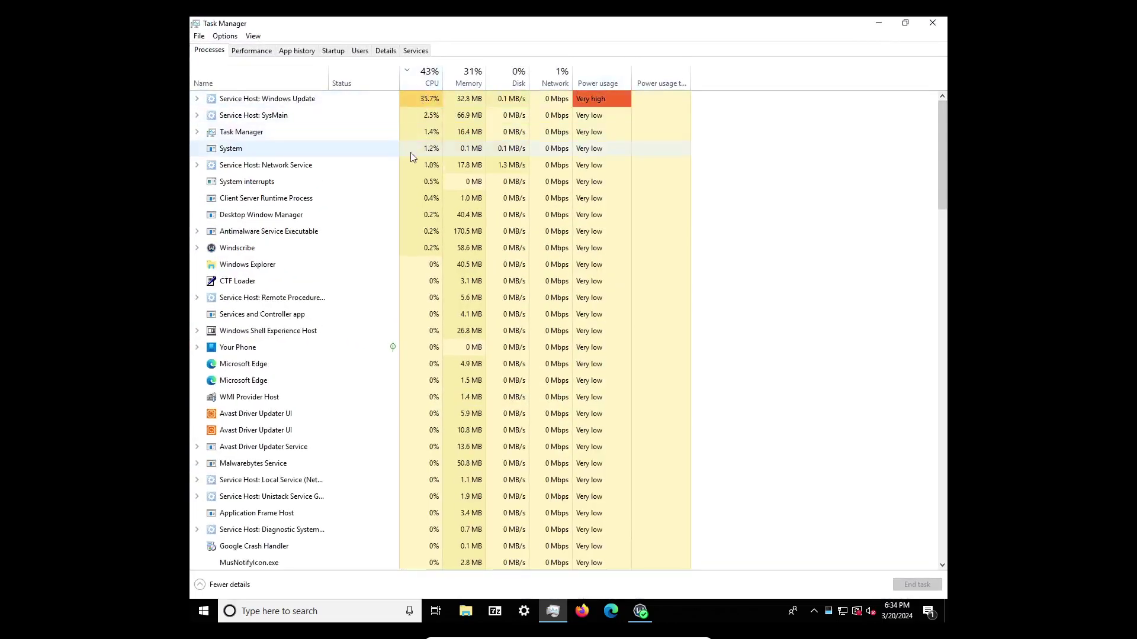
click(297, 317)
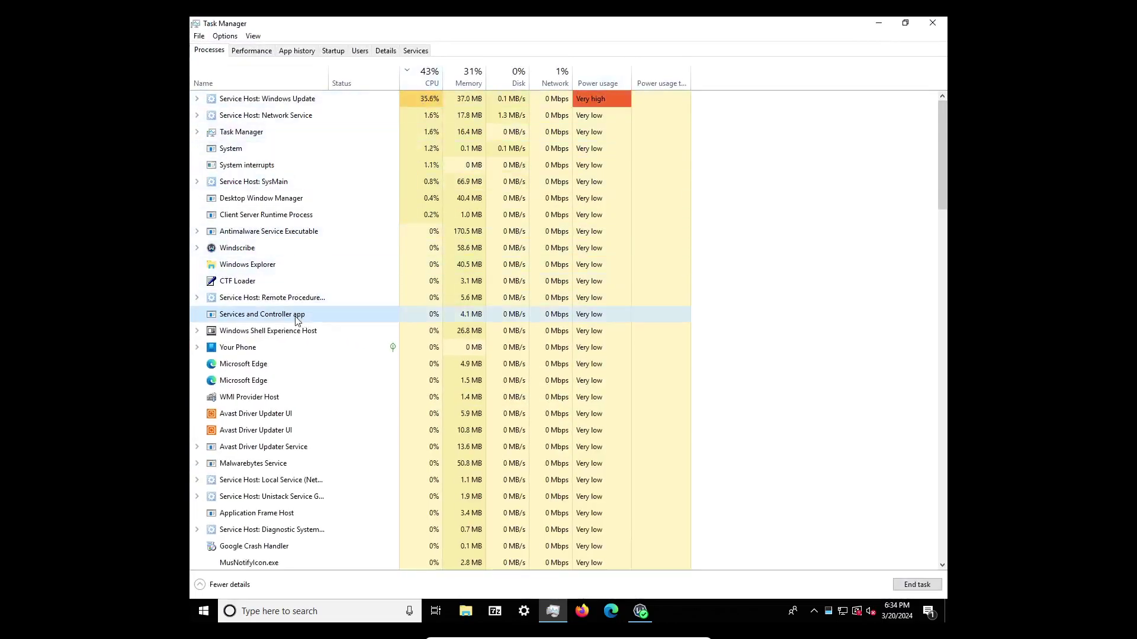
right_click(296, 316)
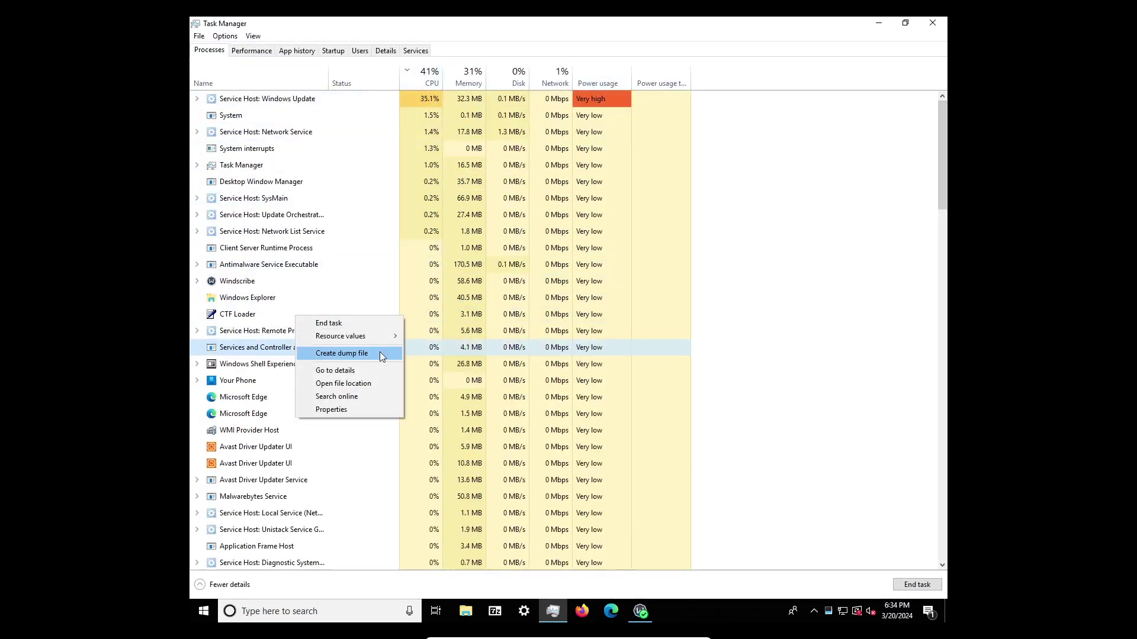
click(347, 384)
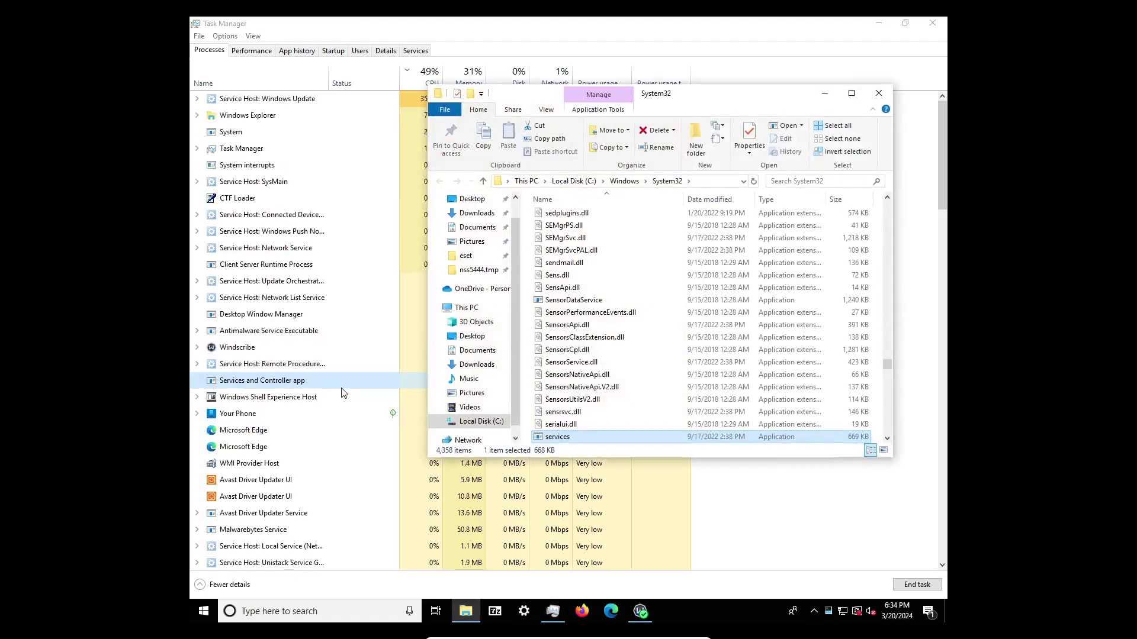
click(878, 93)
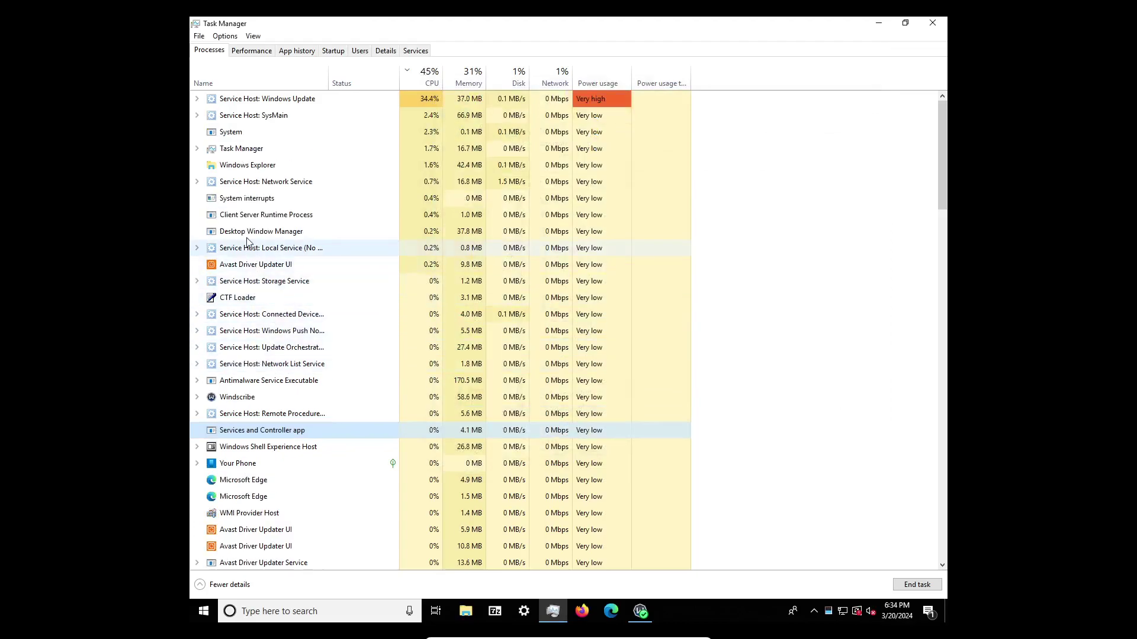
- Sort the processes by name with a widened Name column and check the apps, background and Windows processes for suspicious entries
click(246, 226)
click(247, 217)
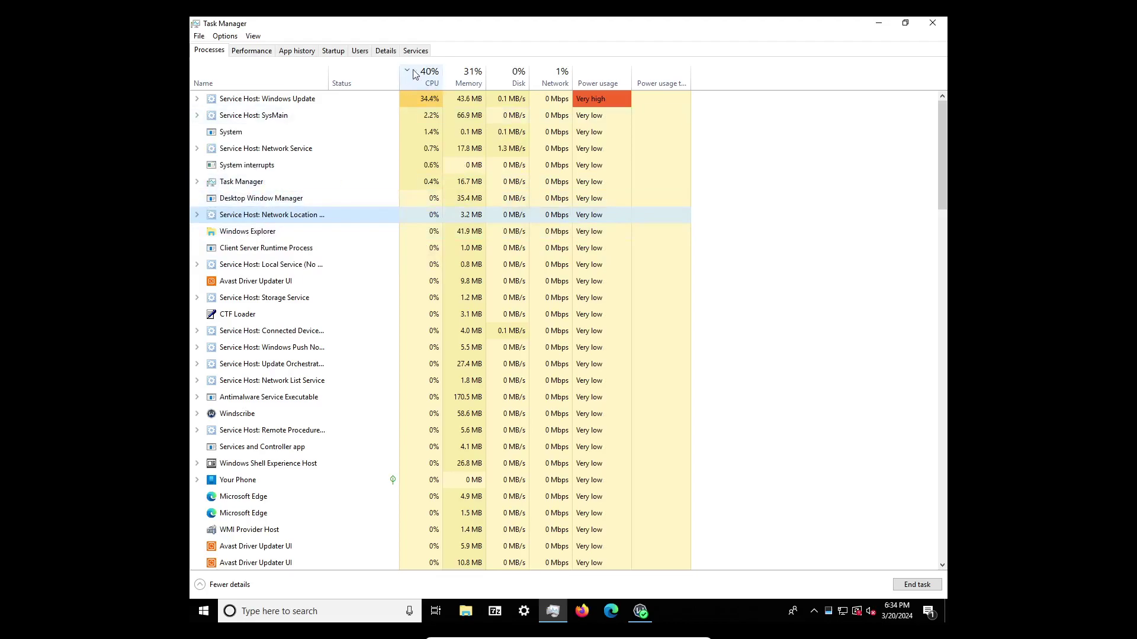
drag(400, 76, 339, 80)
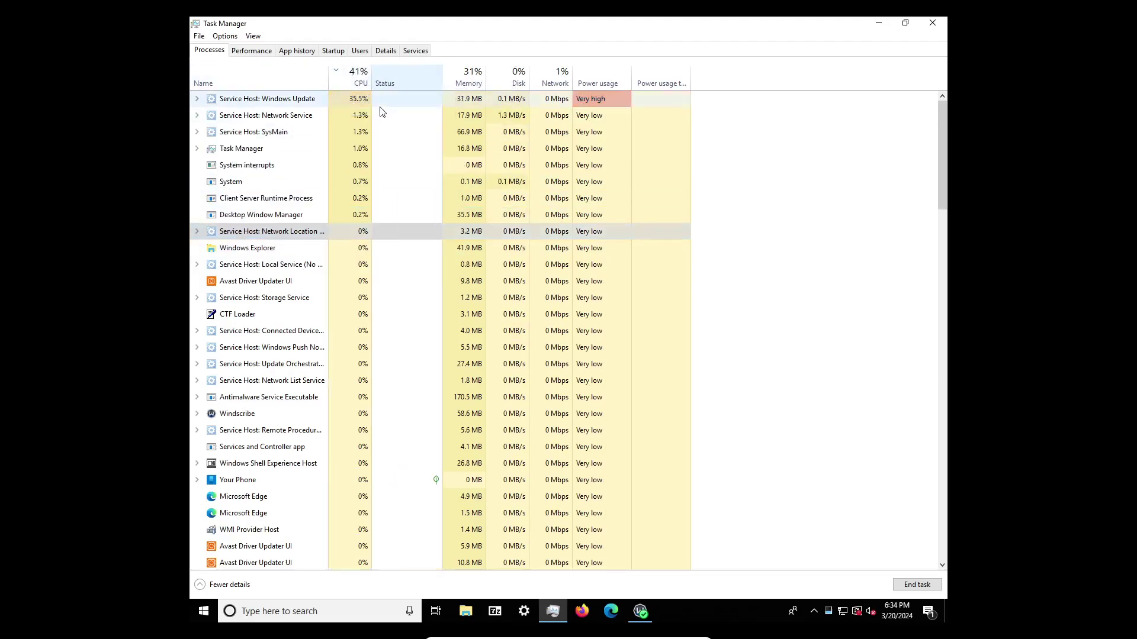
click(332, 82)
drag(352, 78, 414, 78)
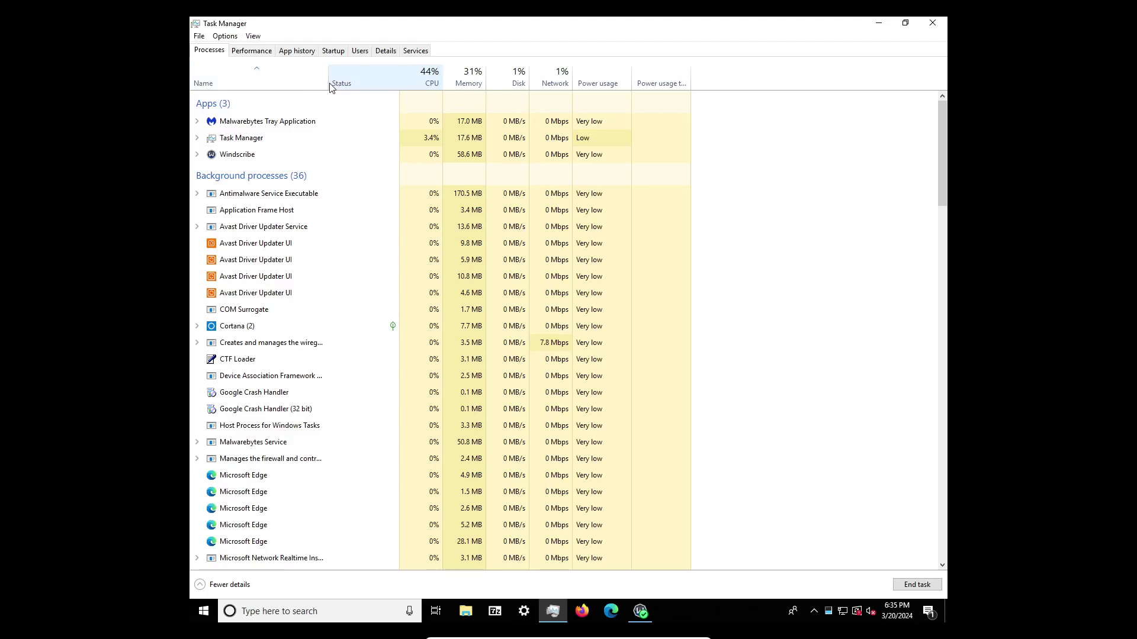
drag(329, 86, 528, 86)
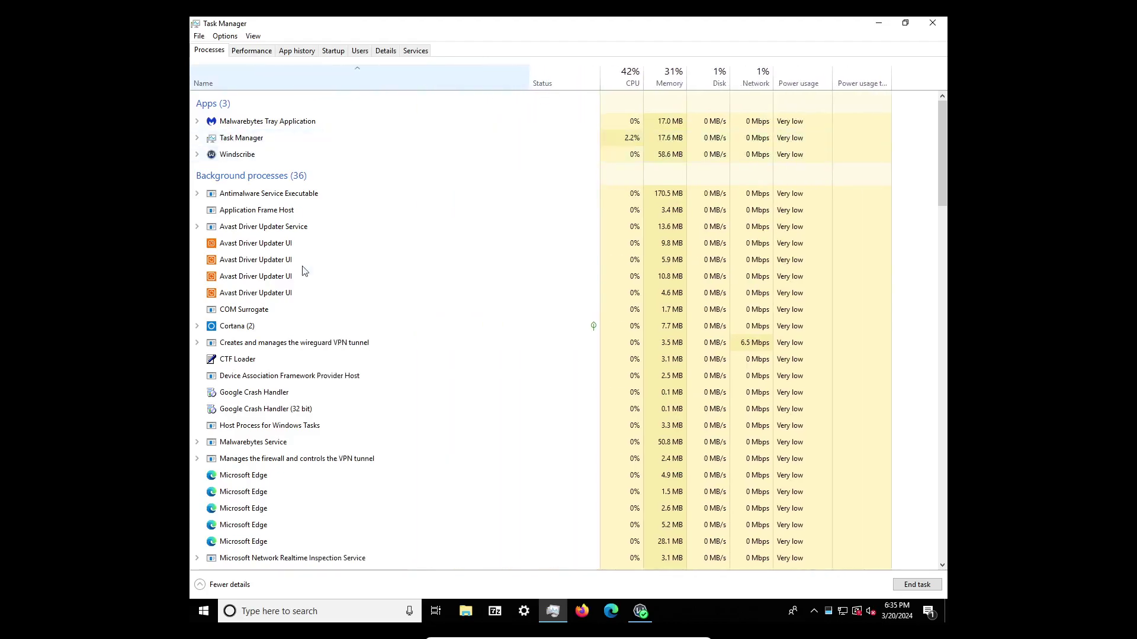
scroll(304, 271, down, 3)
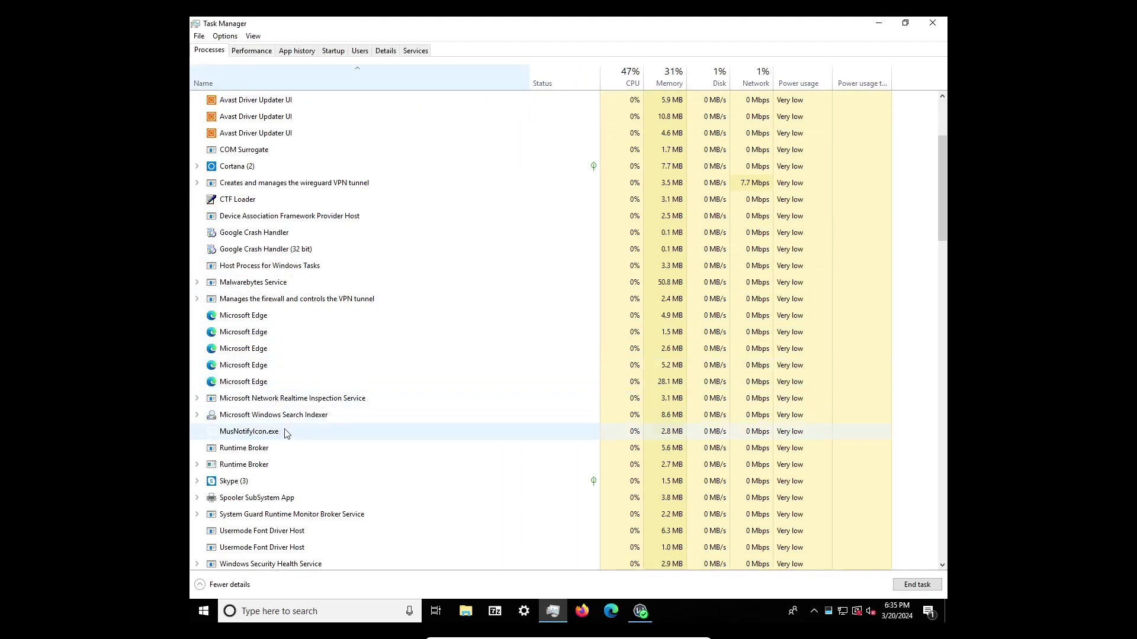
scroll(409, 515, down, 4)
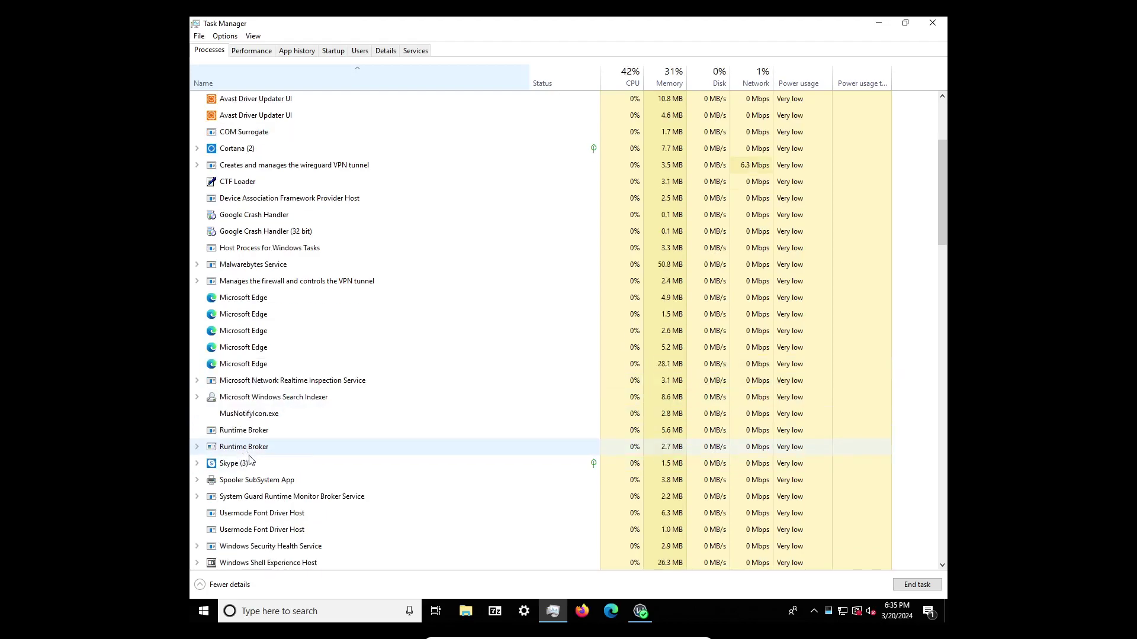
scroll(408, 510, down, 4)
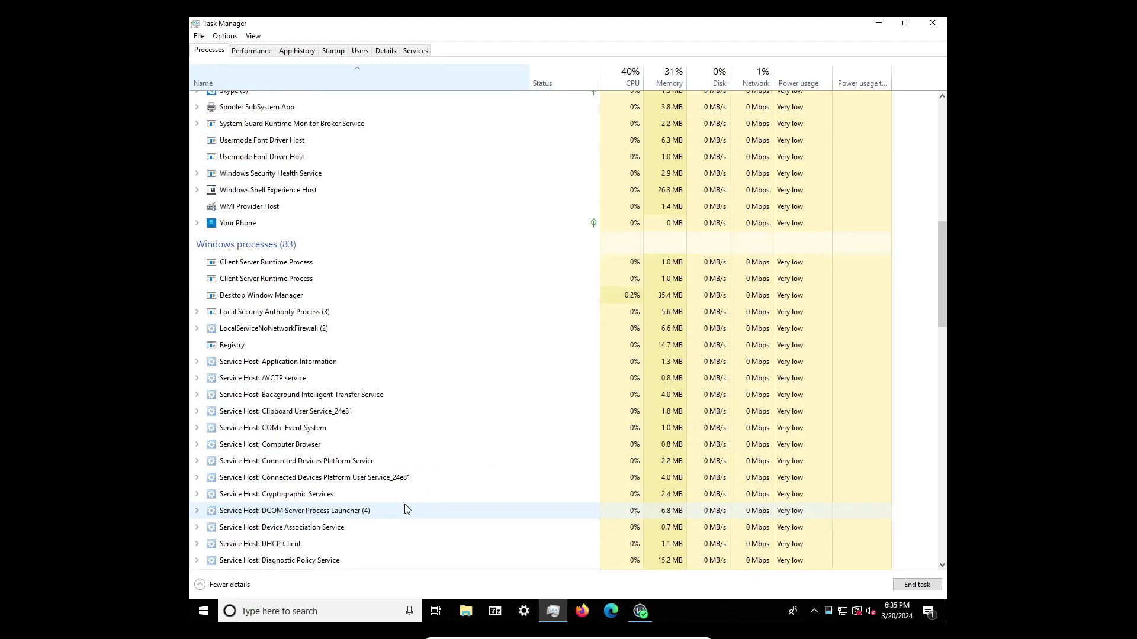
scroll(393, 474, up, 4)
scroll(418, 451, up, 6)
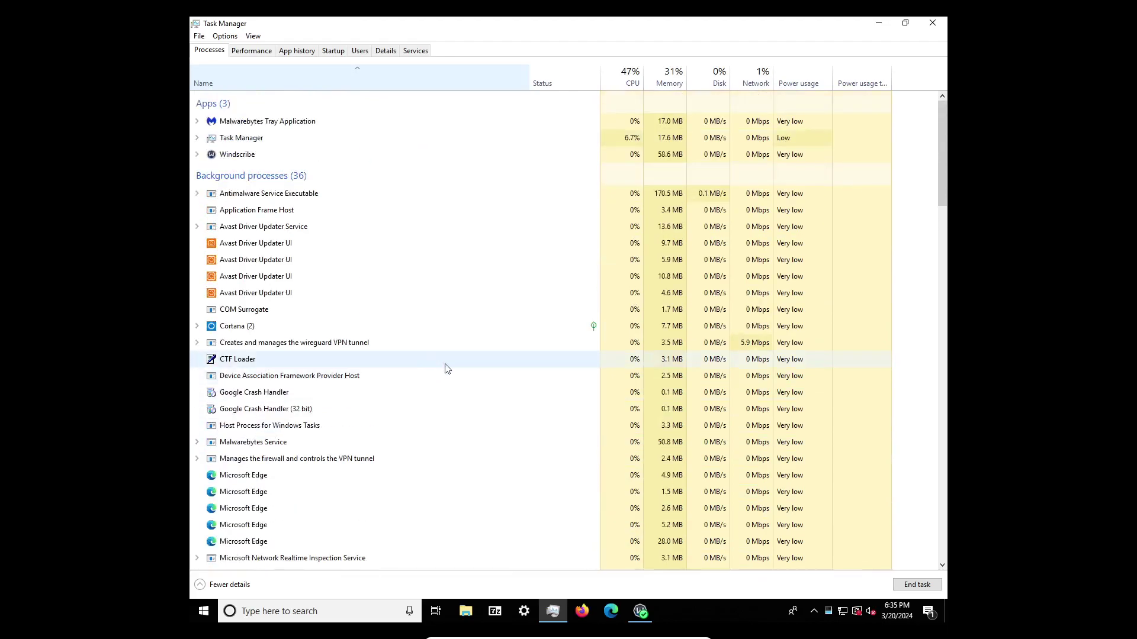
- Sort the processes by CPU usage, search online for the Shell Infrastructure Host process, and close the browser
click(627, 77)
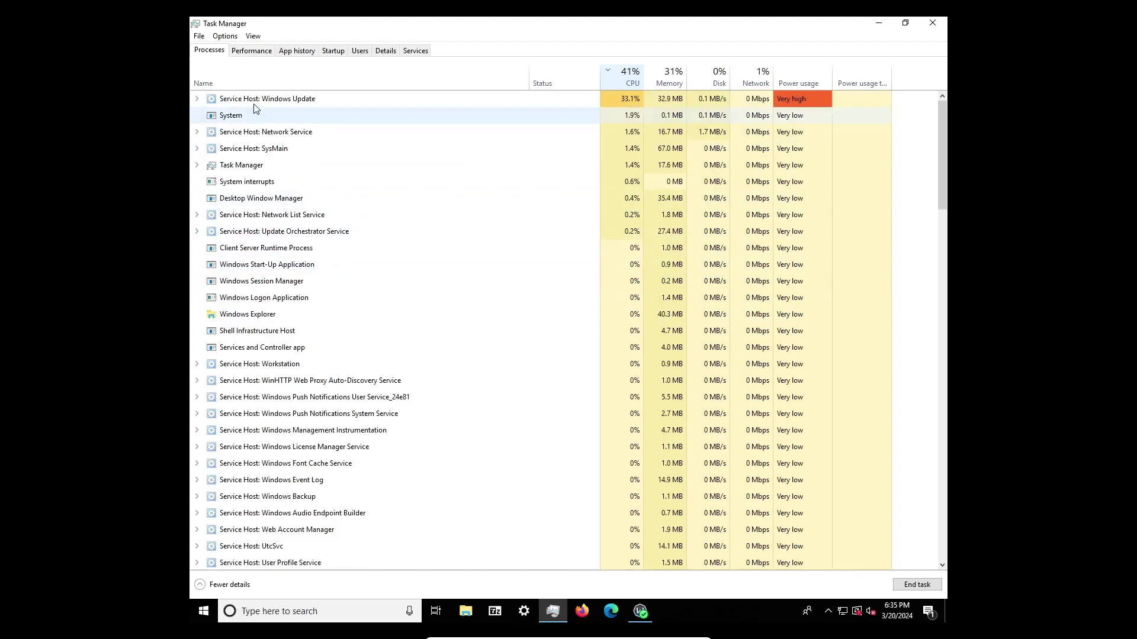
right_click(249, 333)
click(322, 413)
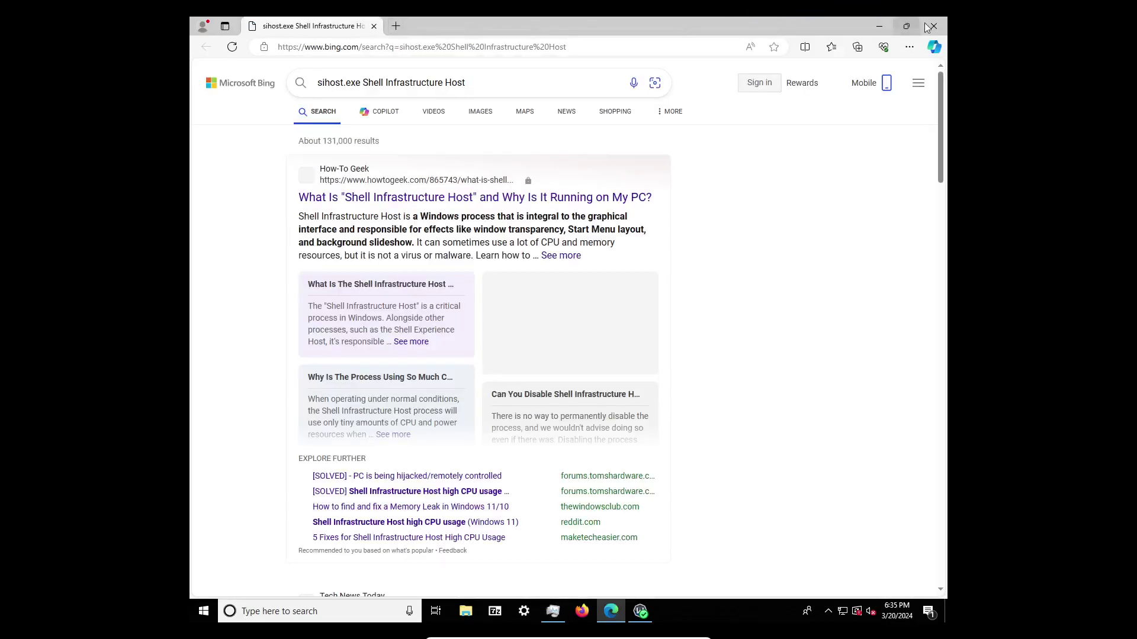
click(933, 25)
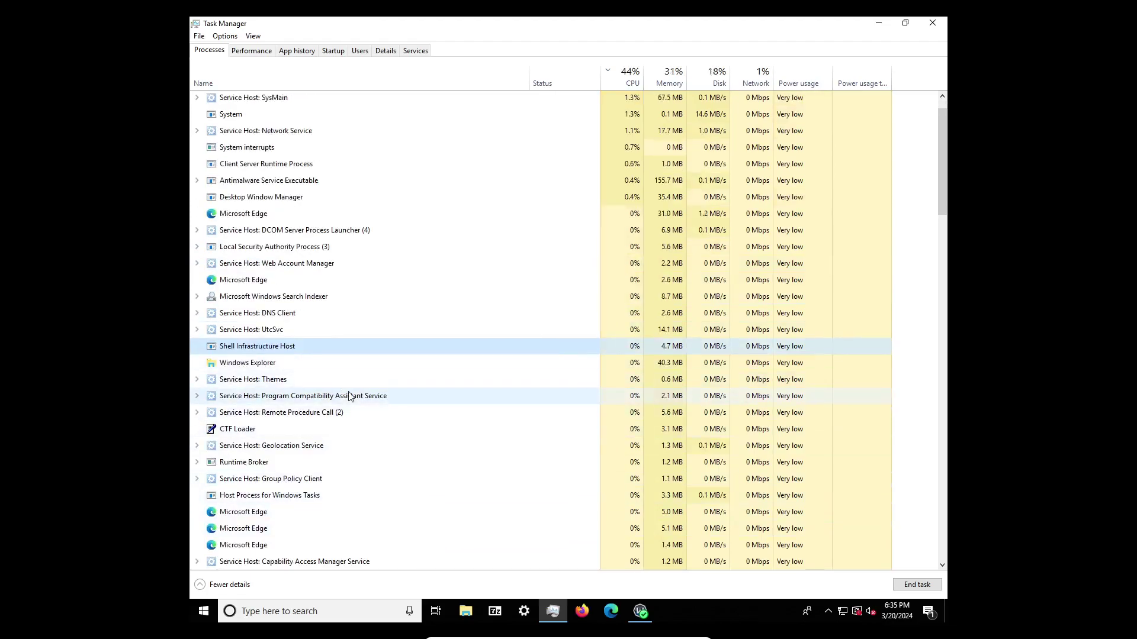
- Examine the processes sorted by CPU usage for any remaining remote-access client, and close Task Manager
scroll(330, 466, down, 3)
scroll(328, 450, down, 15)
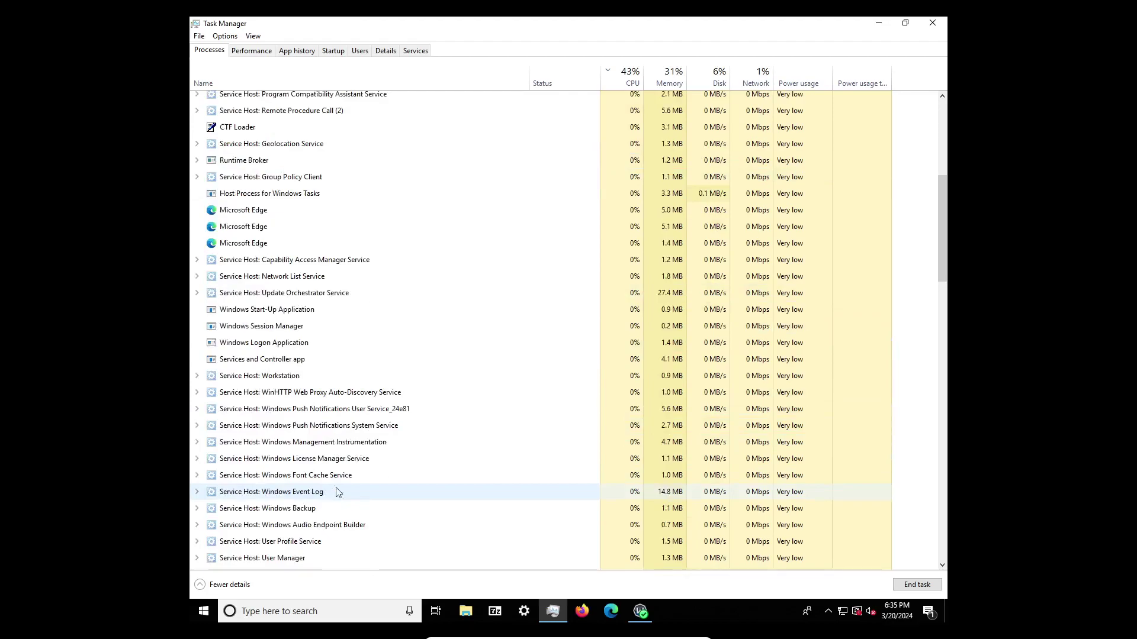
scroll(331, 424, up, 18)
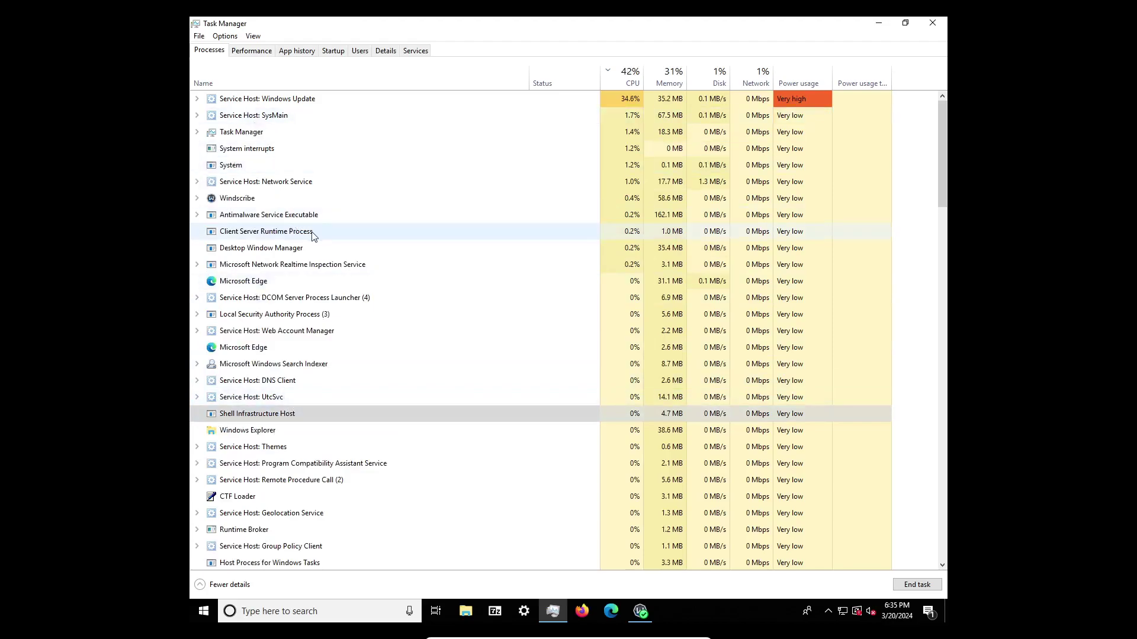
scroll(511, 372, down, 7)
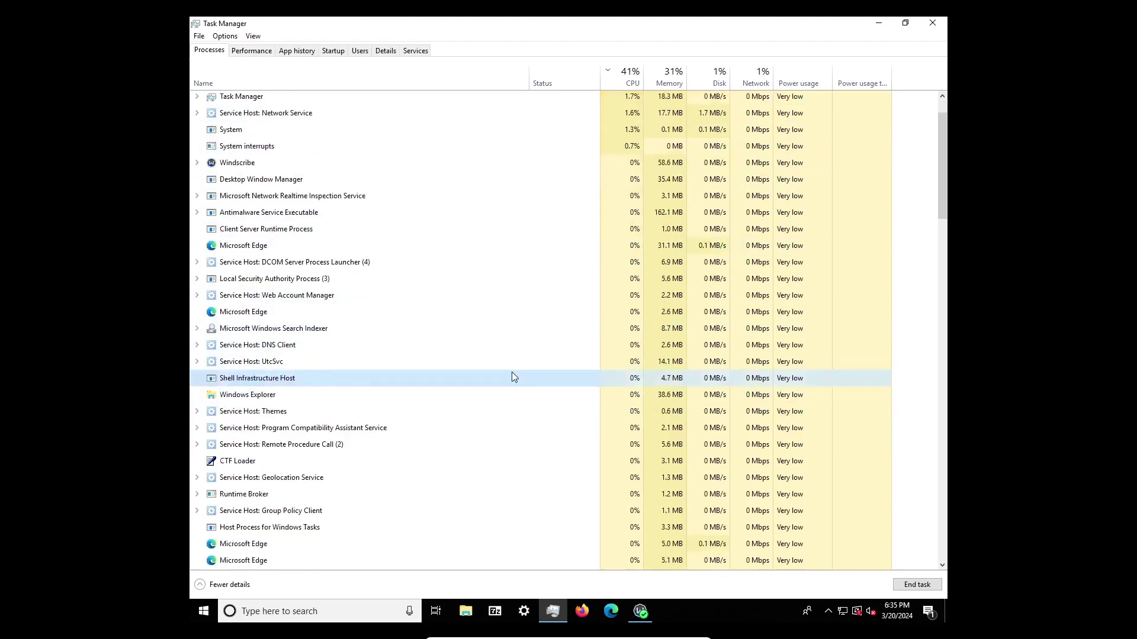
scroll(424, 373, down, 7)
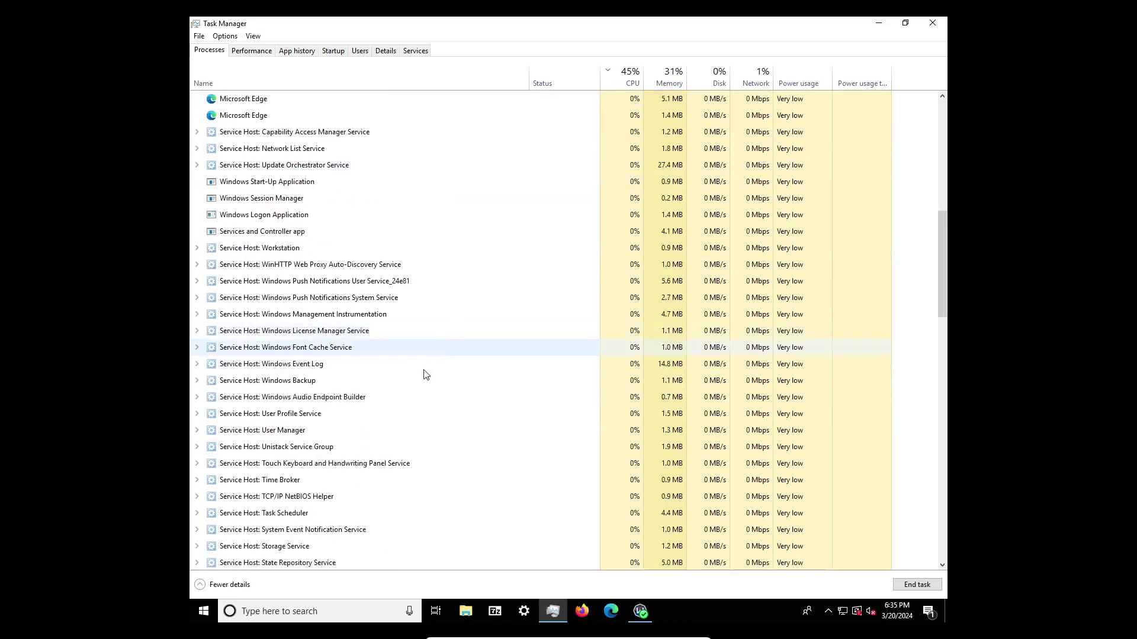
scroll(444, 388, up, 4)
scroll(412, 261, up, 3)
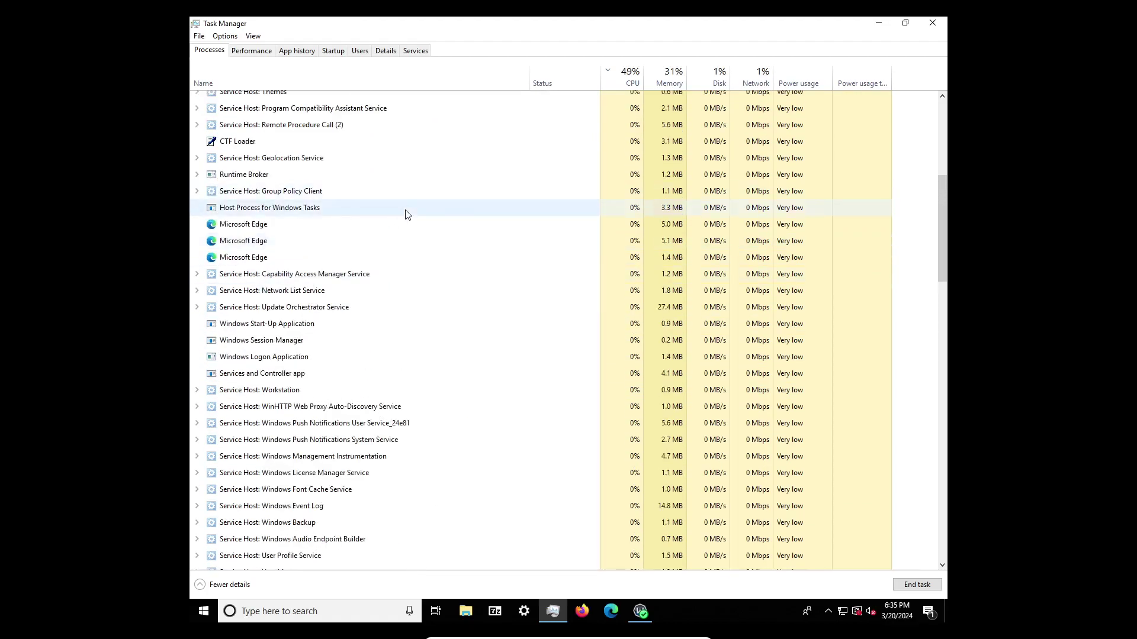
scroll(407, 214, up, 8)
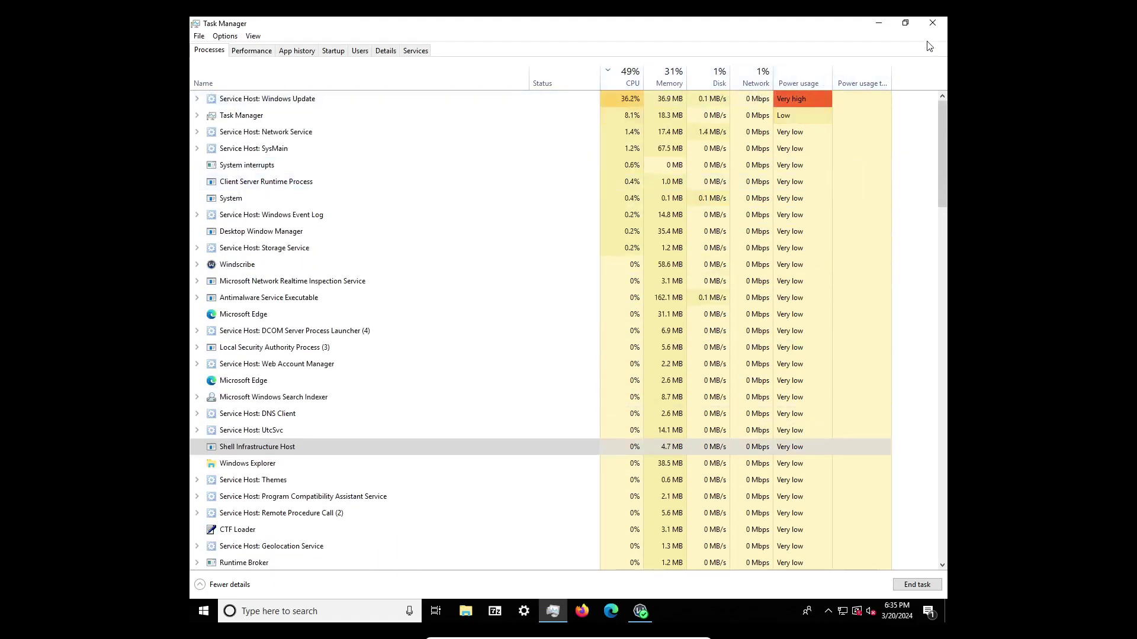
click(932, 22)
- Open Windows Security from the Update & Security section of Windows Settings
click(524, 612)
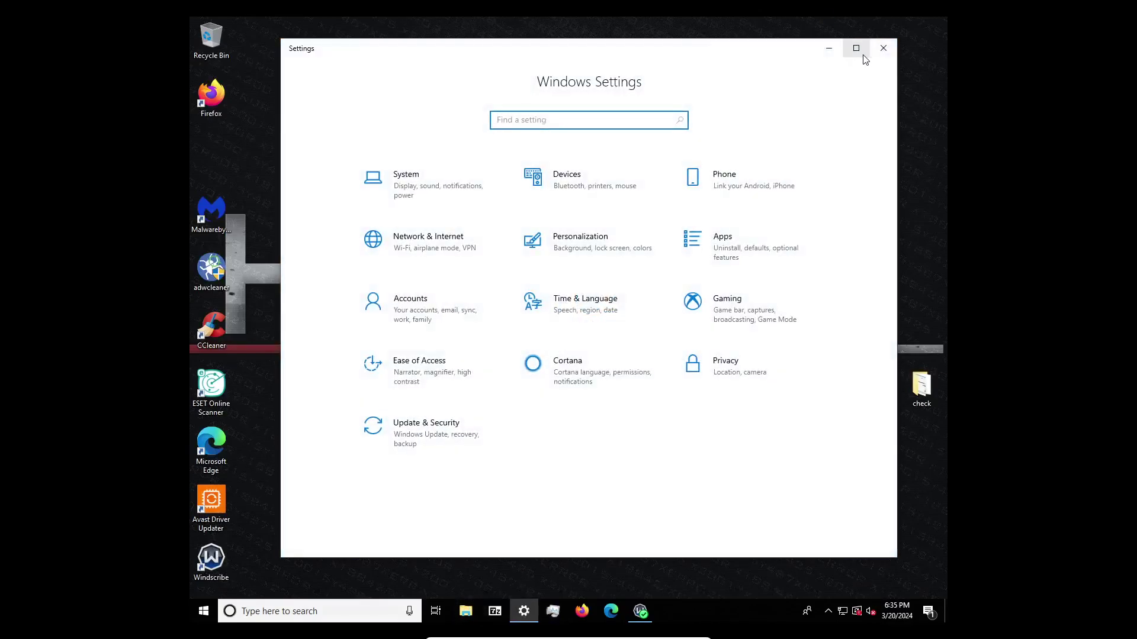
click(856, 48)
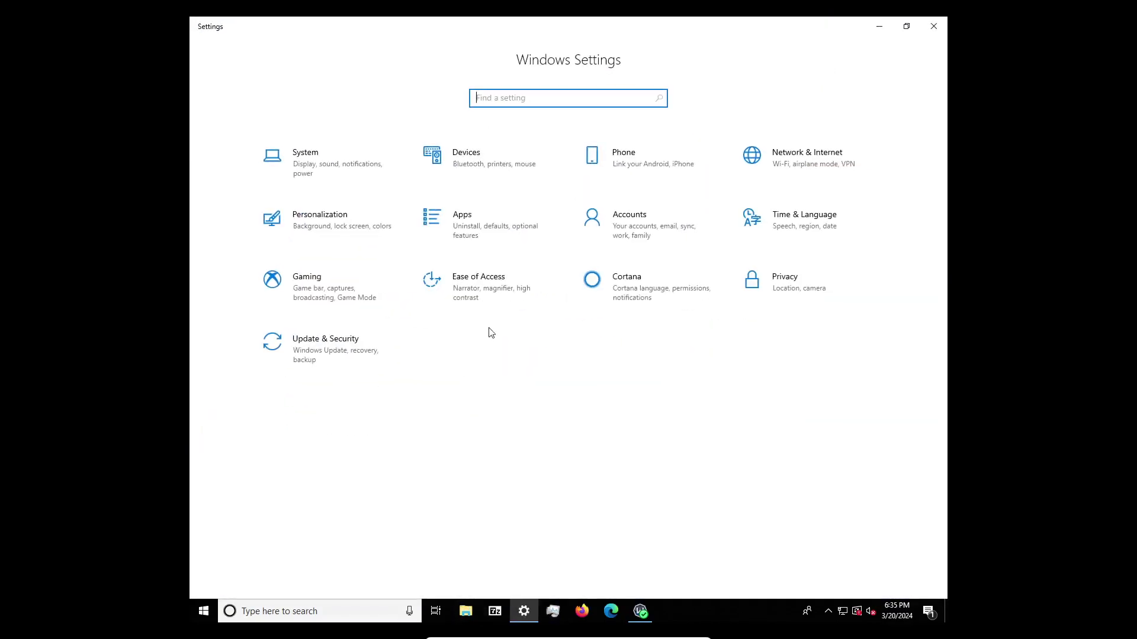
click(336, 359)
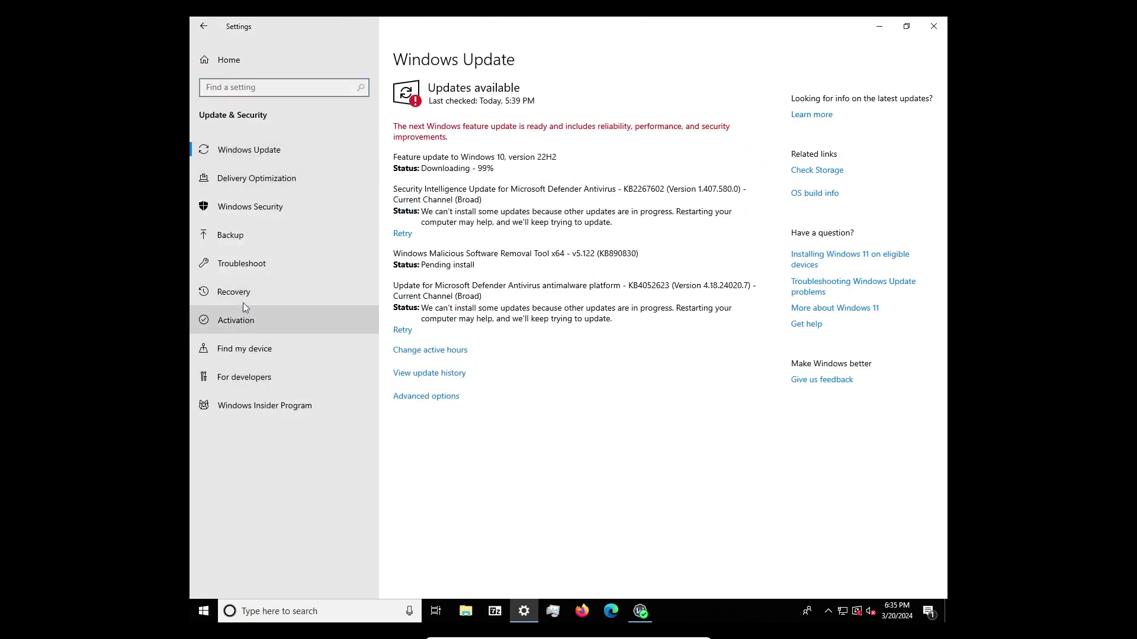
click(231, 217)
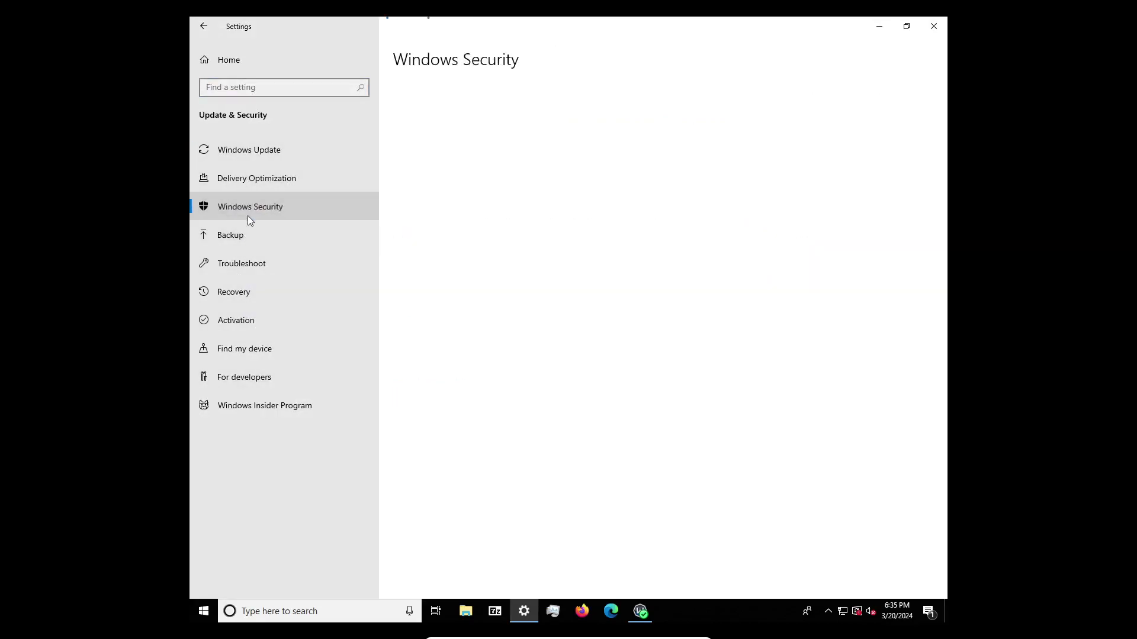
click(460, 120)
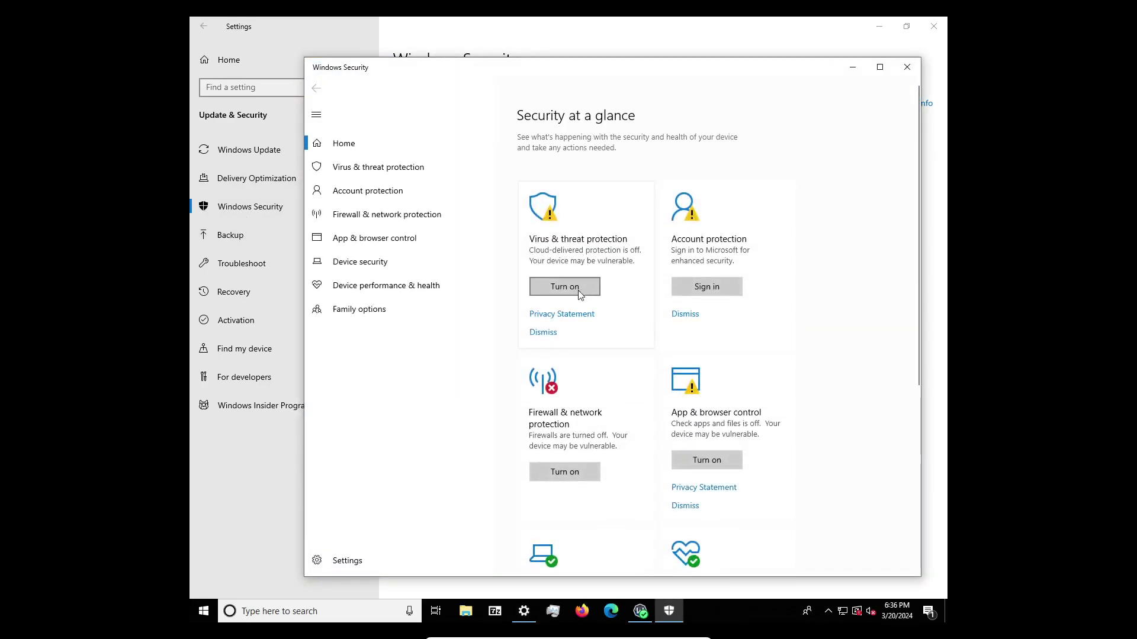
- Start a quick scan under Virus & threat protection, view the threat history, and return to the scan page
click(557, 292)
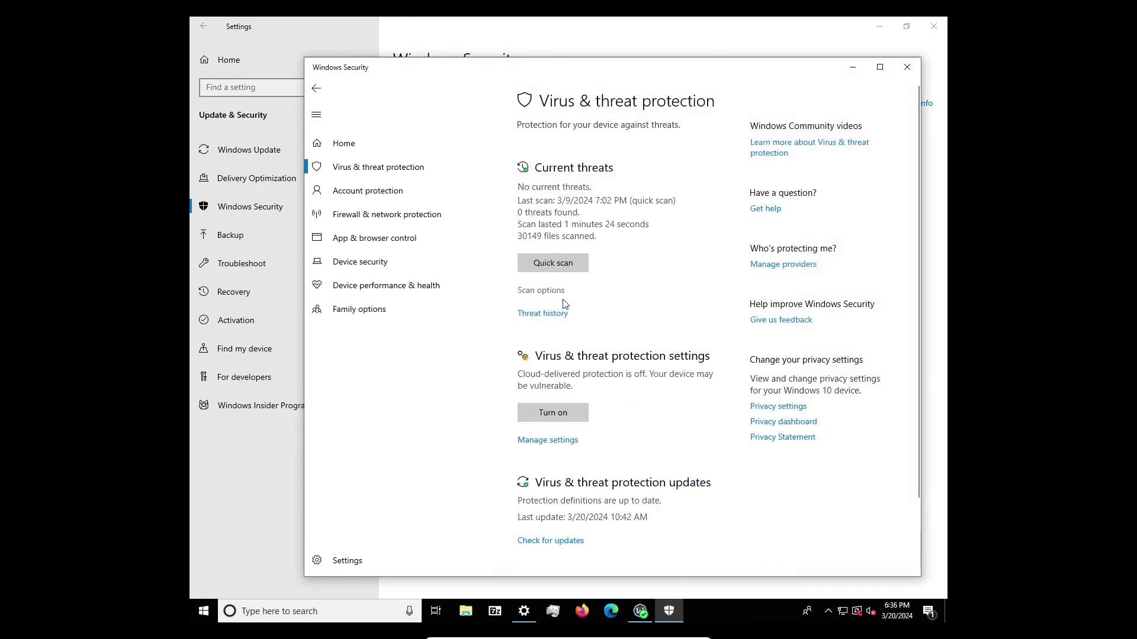
click(533, 268)
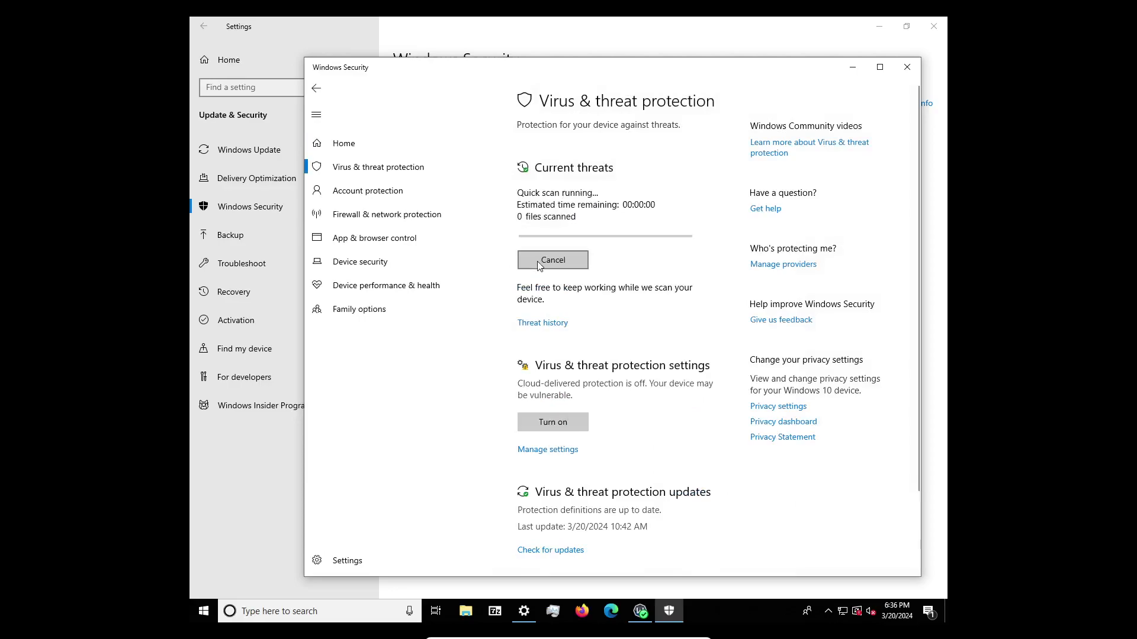
click(525, 327)
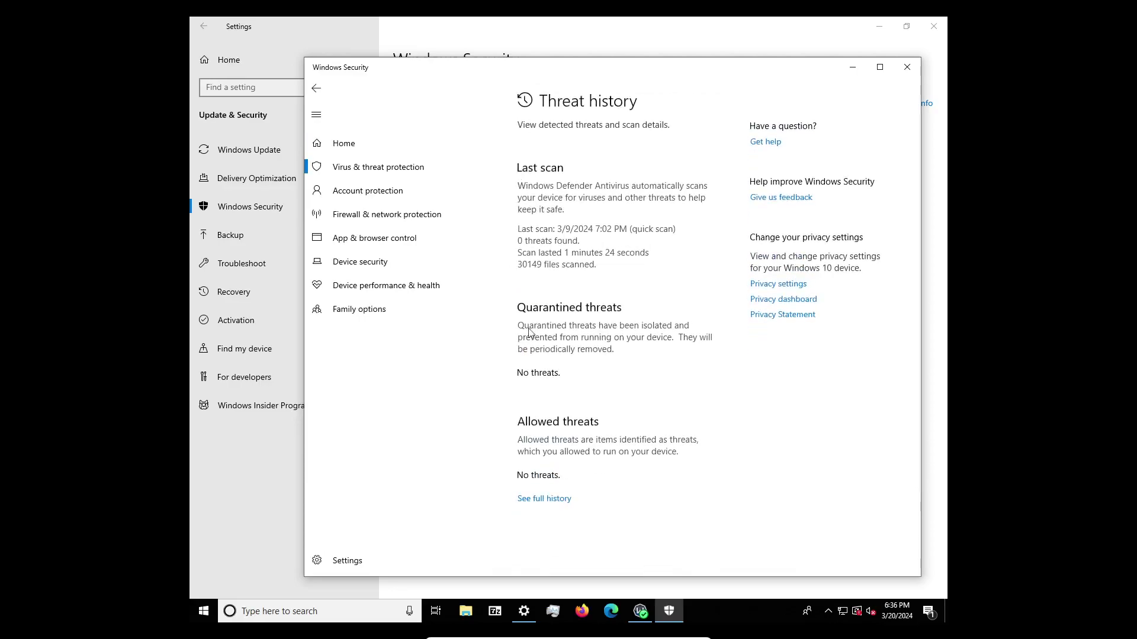
click(377, 167)
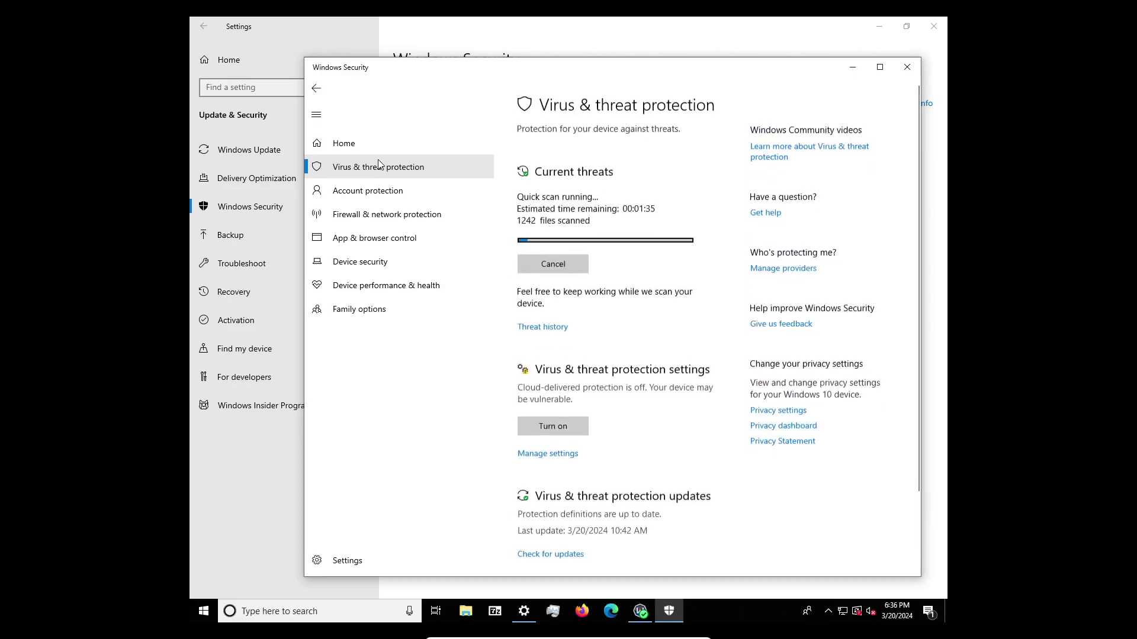
- Try to restore the Windows Defender Firewall settings under Firewall & network protection
click(368, 224)
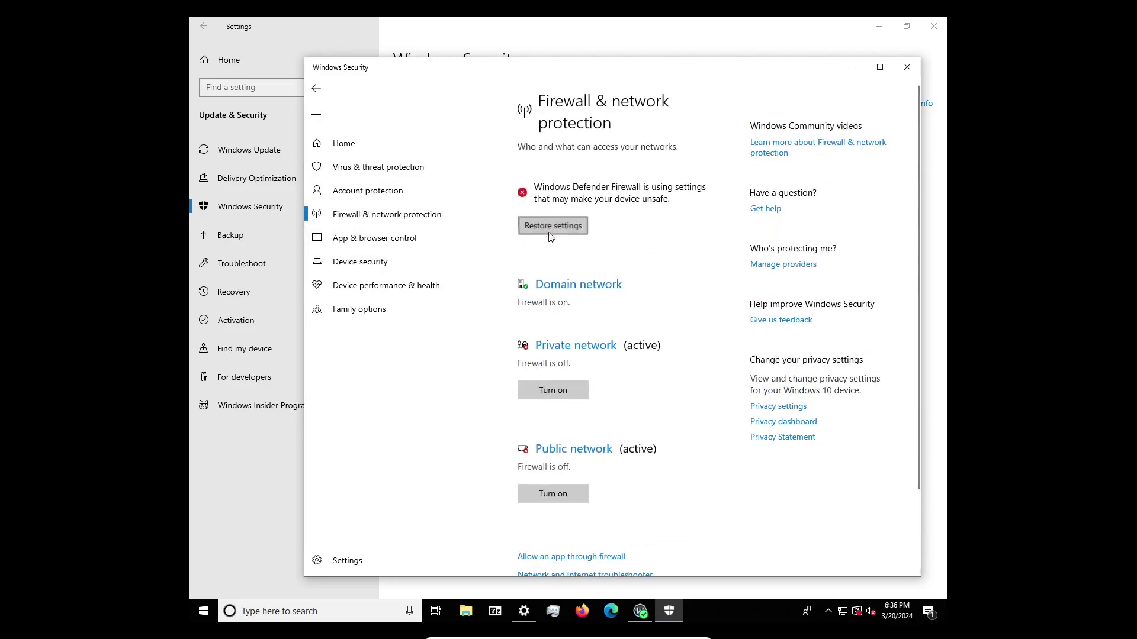
click(549, 231)
click(687, 231)
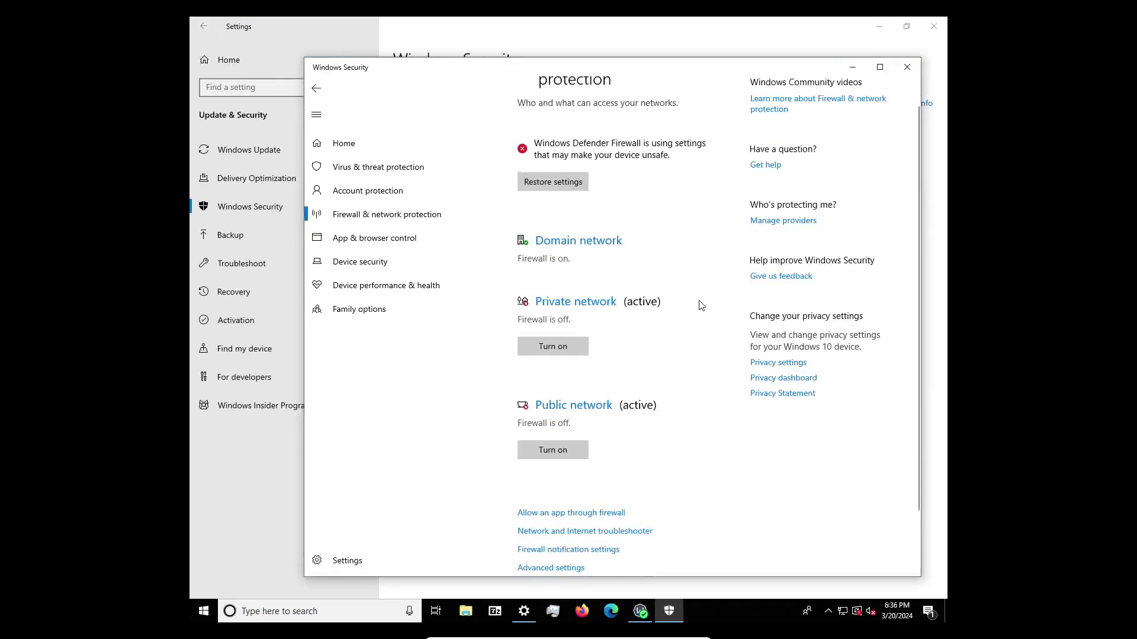
- Check the quick scan's progress under Virus & threat protection, and close Windows Security and Settings
click(386, 167)
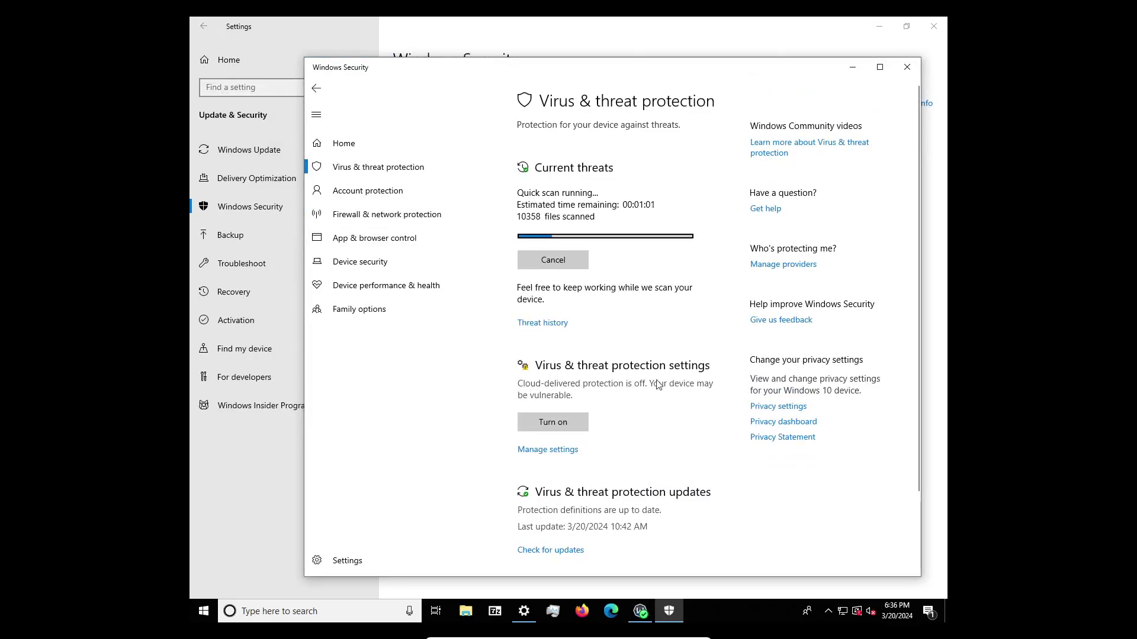
click(906, 67)
click(934, 26)
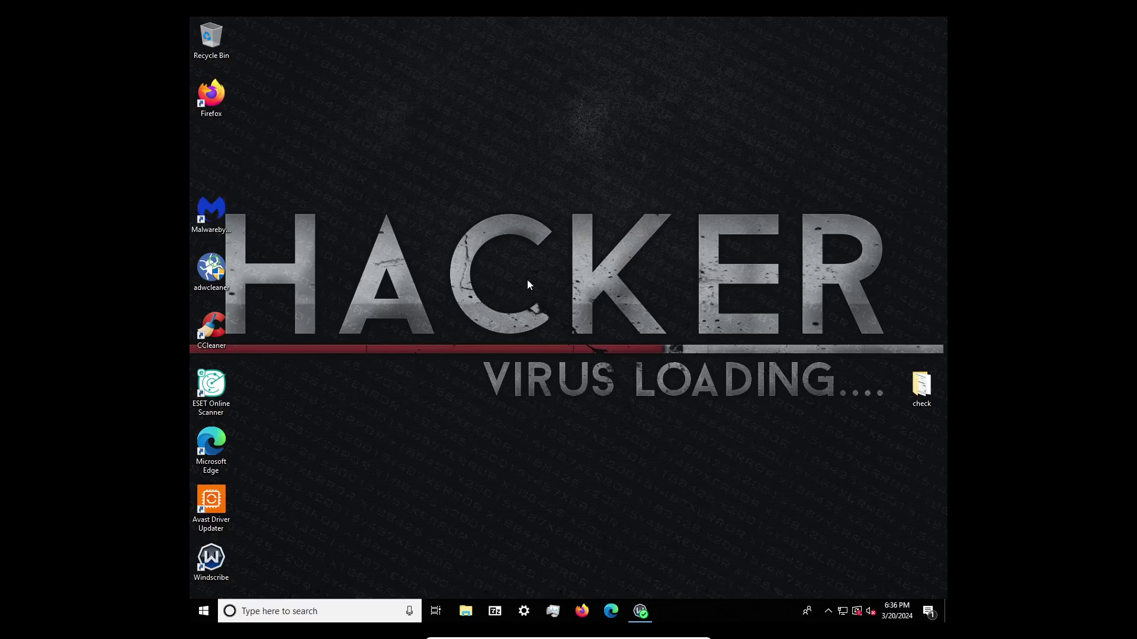
drag(472, 212, 715, 309)
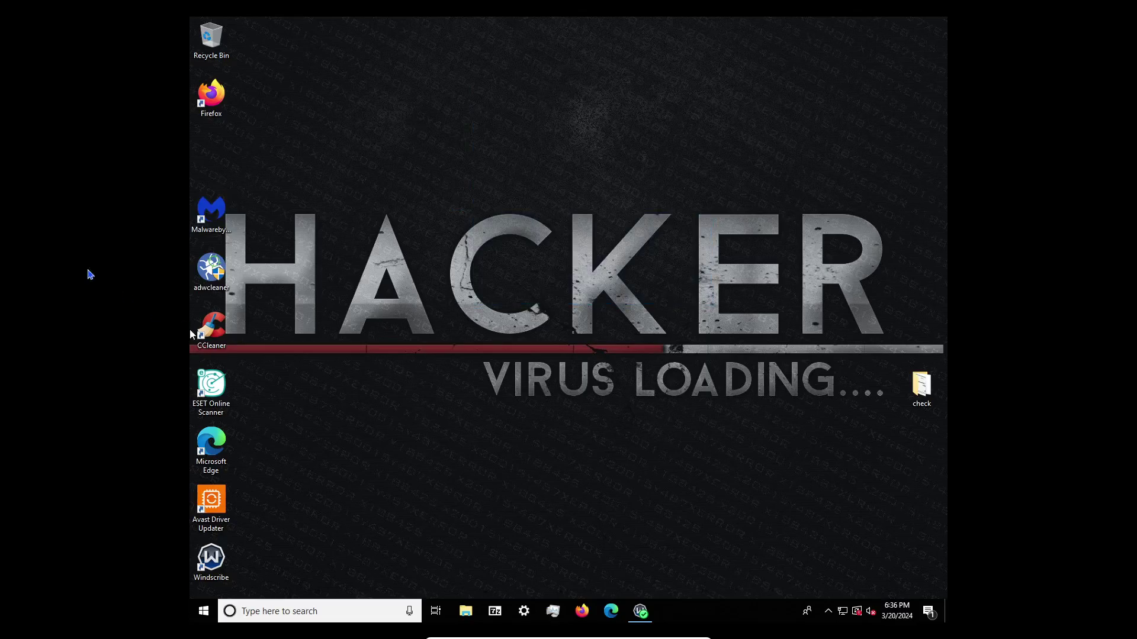